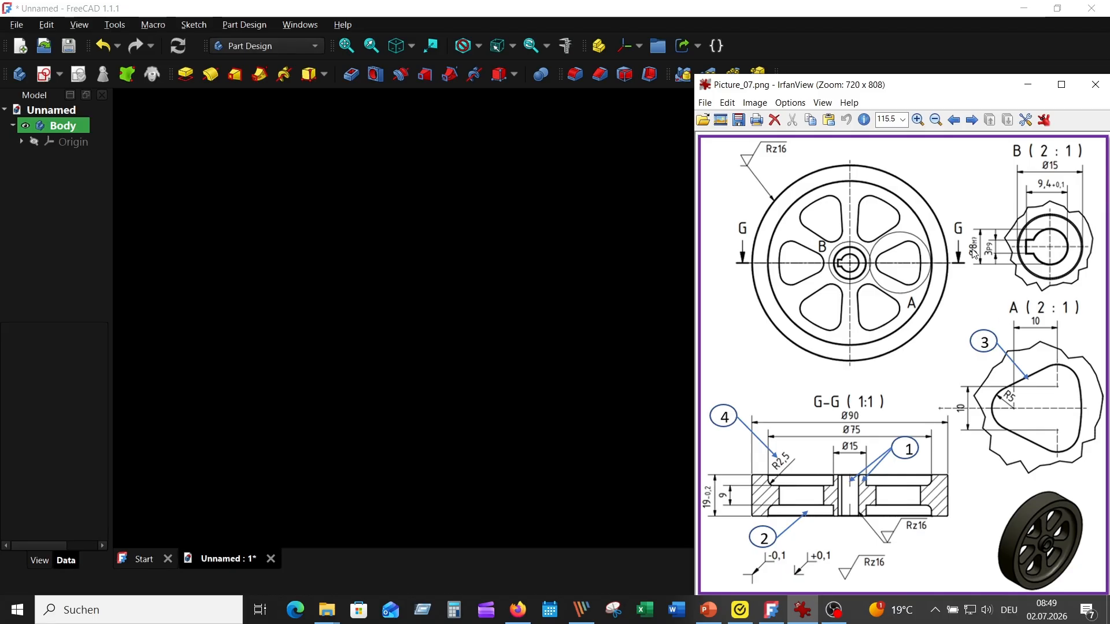
- Create a new sketch on the XY plane of the body
left_click(488, 275)
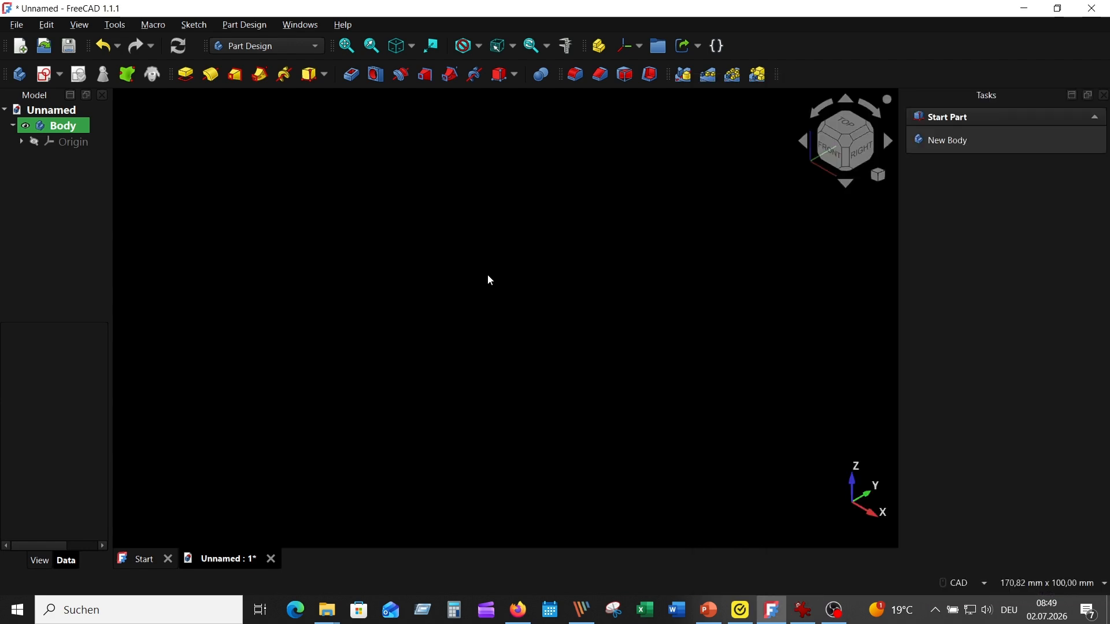
left_click(46, 74)
left_click(602, 315)
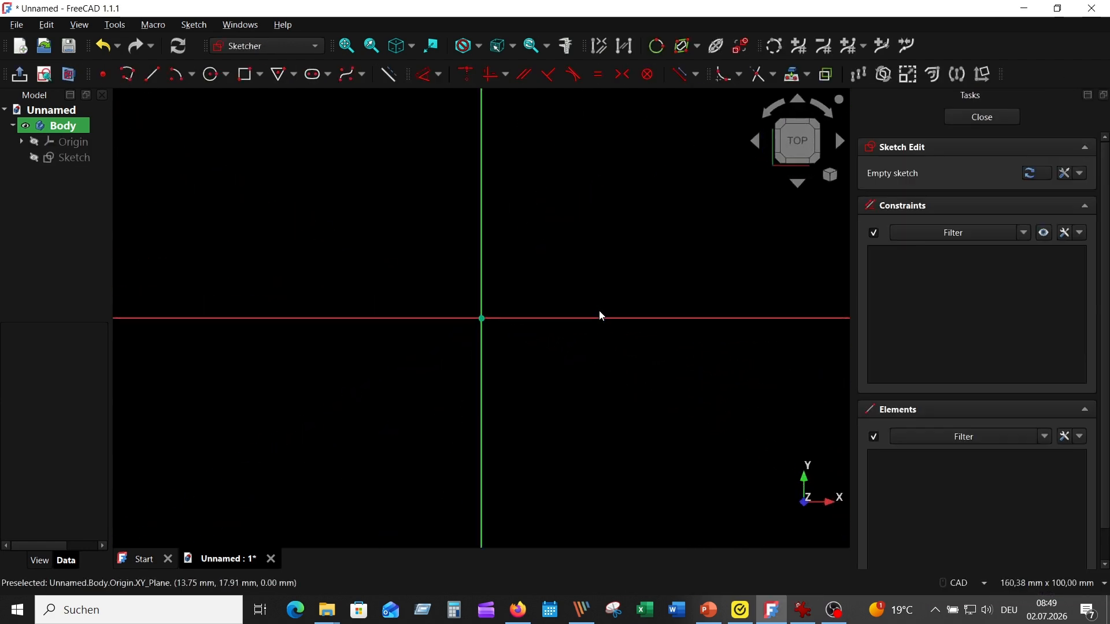
- Draw the wheel's outer circle centred on the origin with a radius of 45 mm
left_click(211, 74)
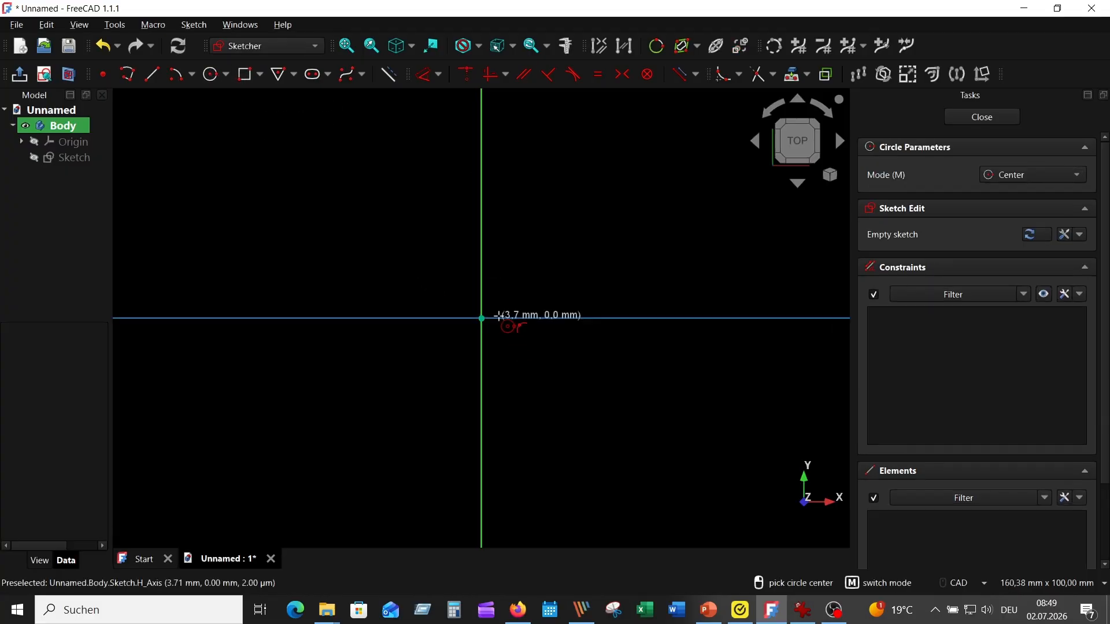
left_click(481, 318)
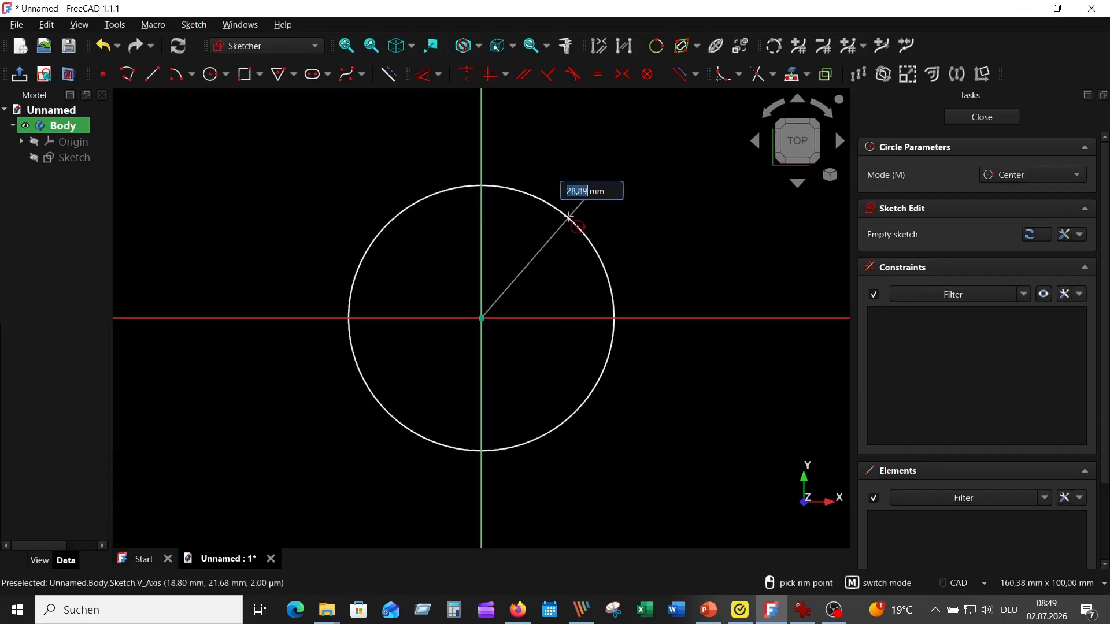
type("45")
key("Return")
scroll(572, 254, "down", 3)
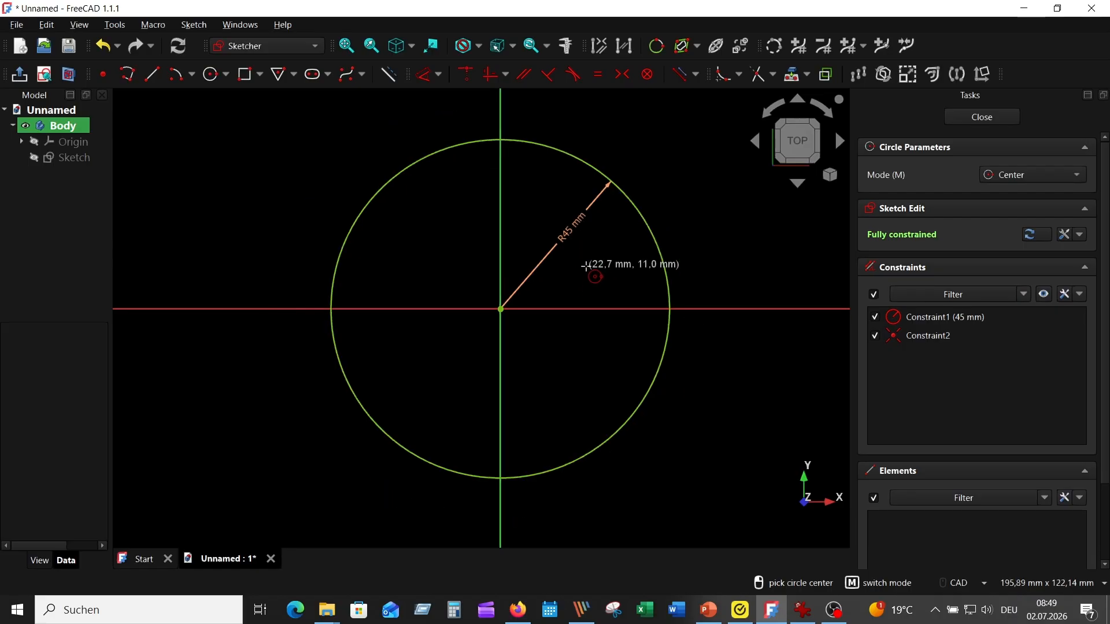
scroll(546, 270, "up", 1)
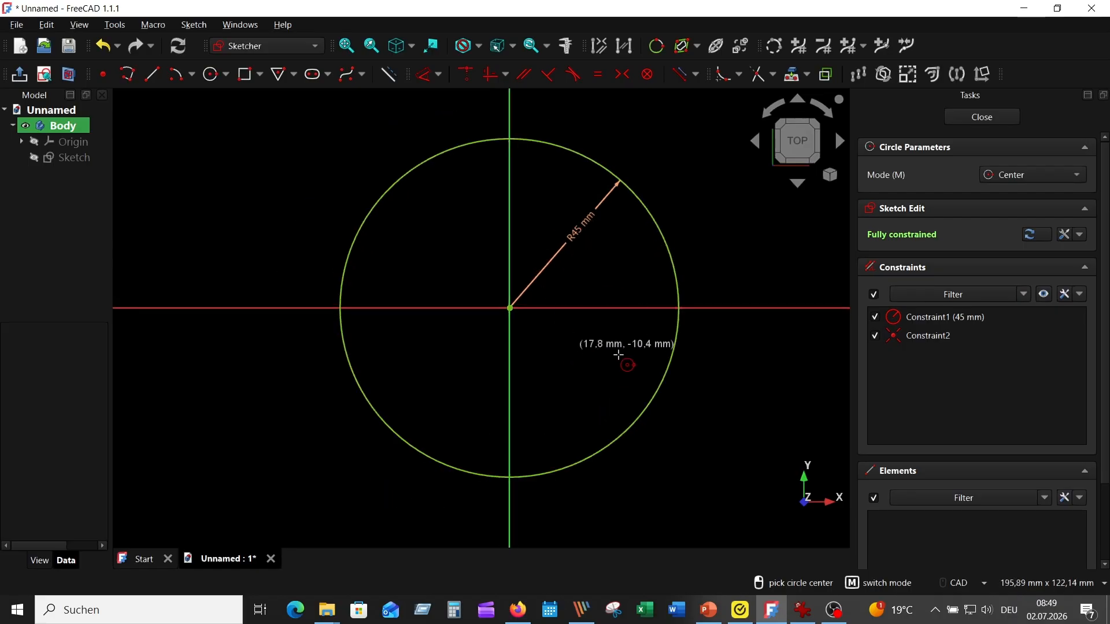
- Draw the bore as a second circle centred on the origin with a radius of 4 mm
left_click(802, 612)
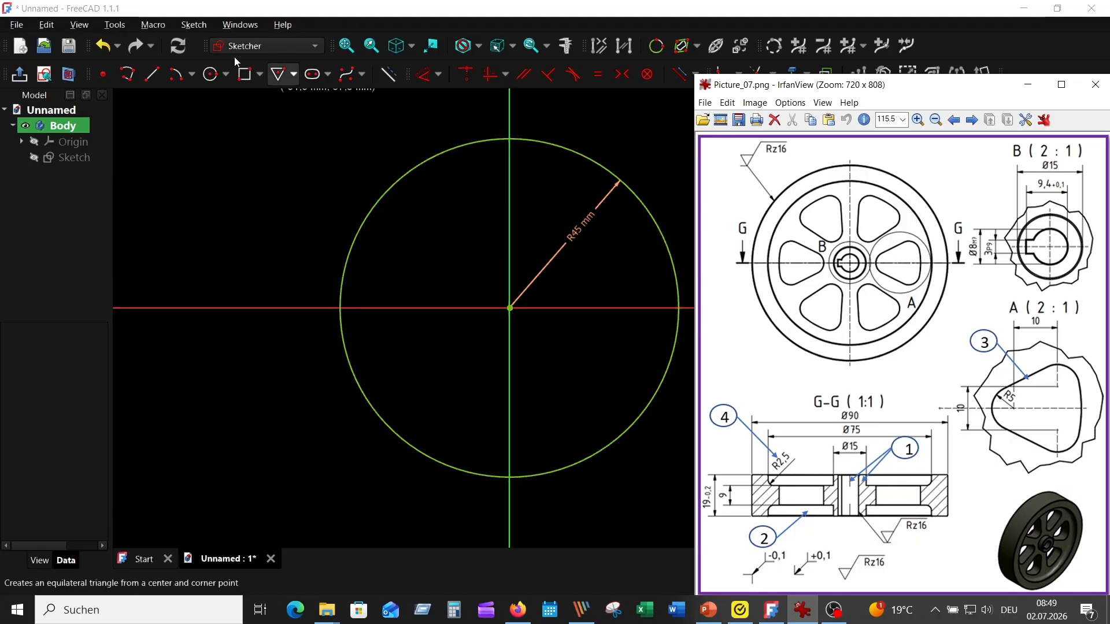
left_click(210, 74)
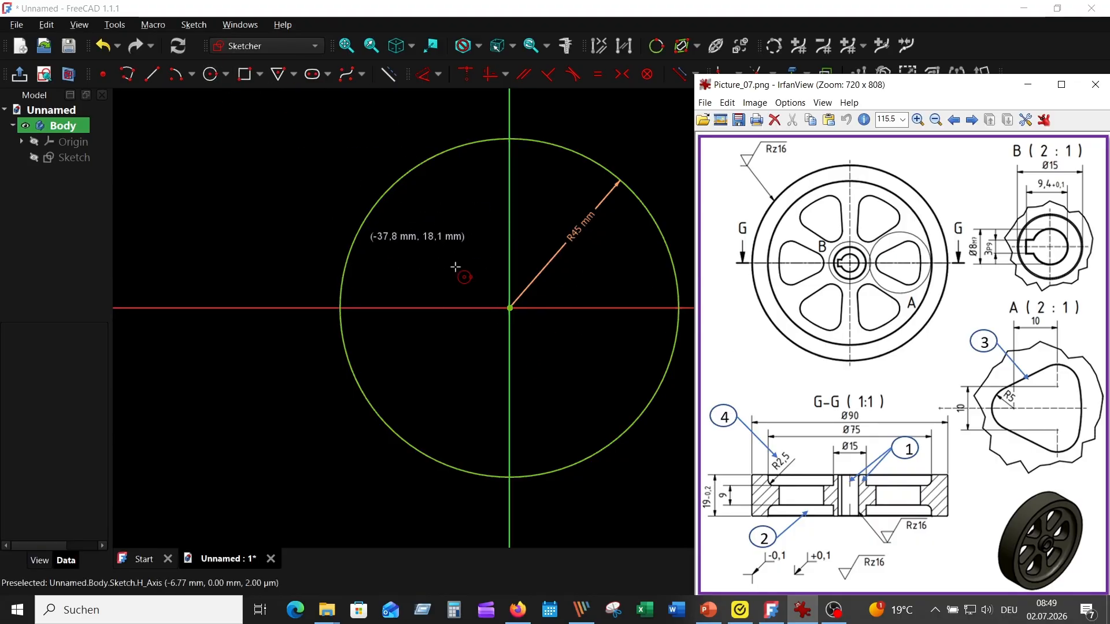
left_click(510, 308)
left_click(510, 307)
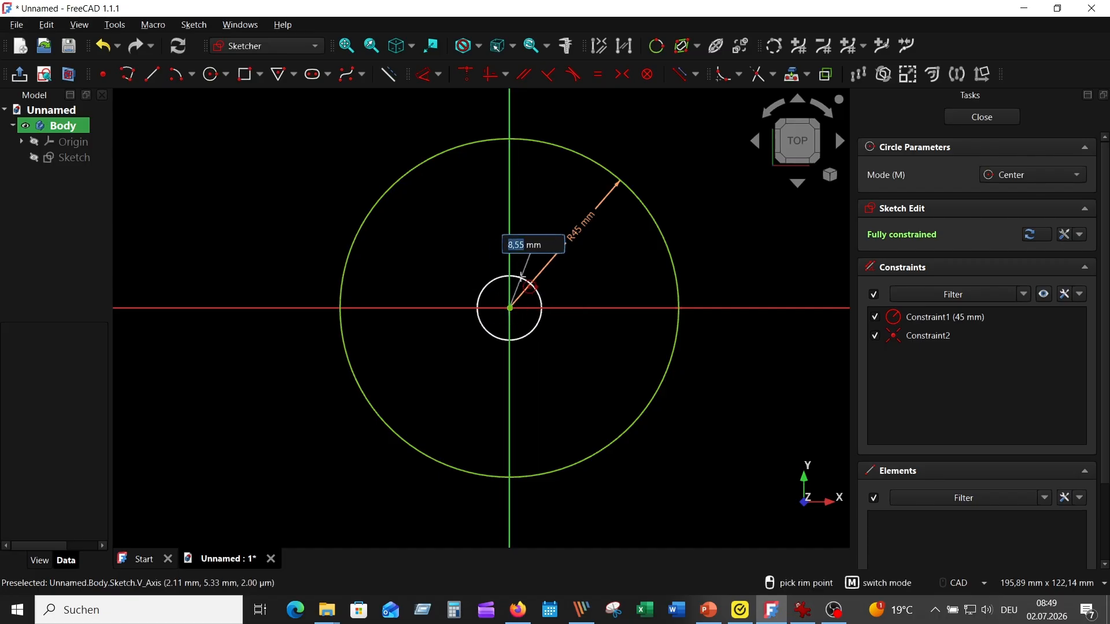
type("4")
key("Return")
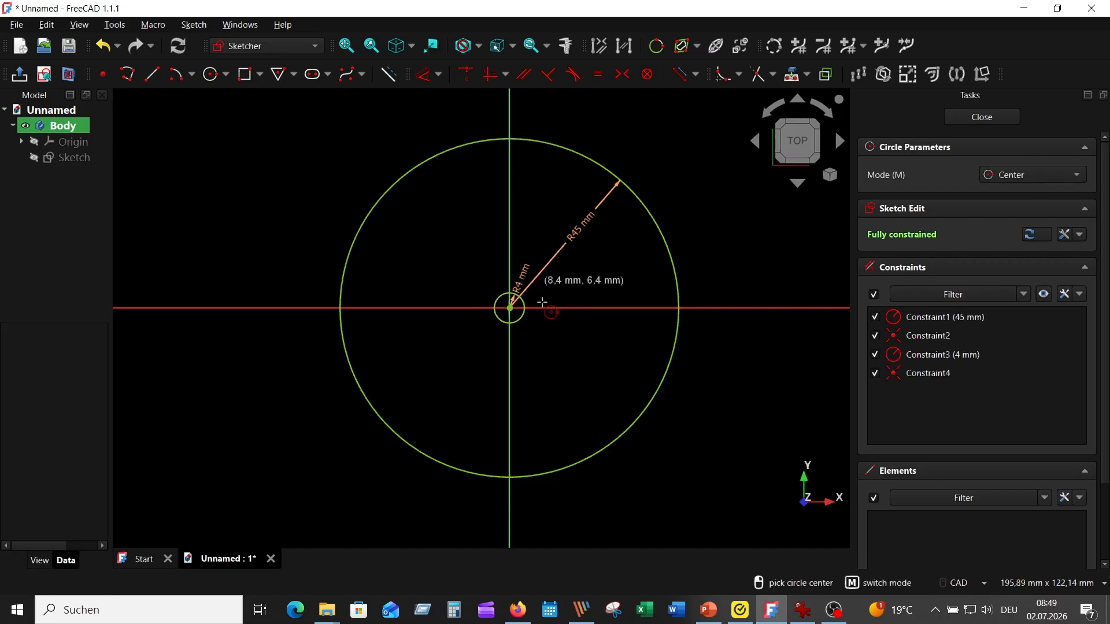
scroll(543, 313, "up", 2)
scroll(652, 273, "up", 1)
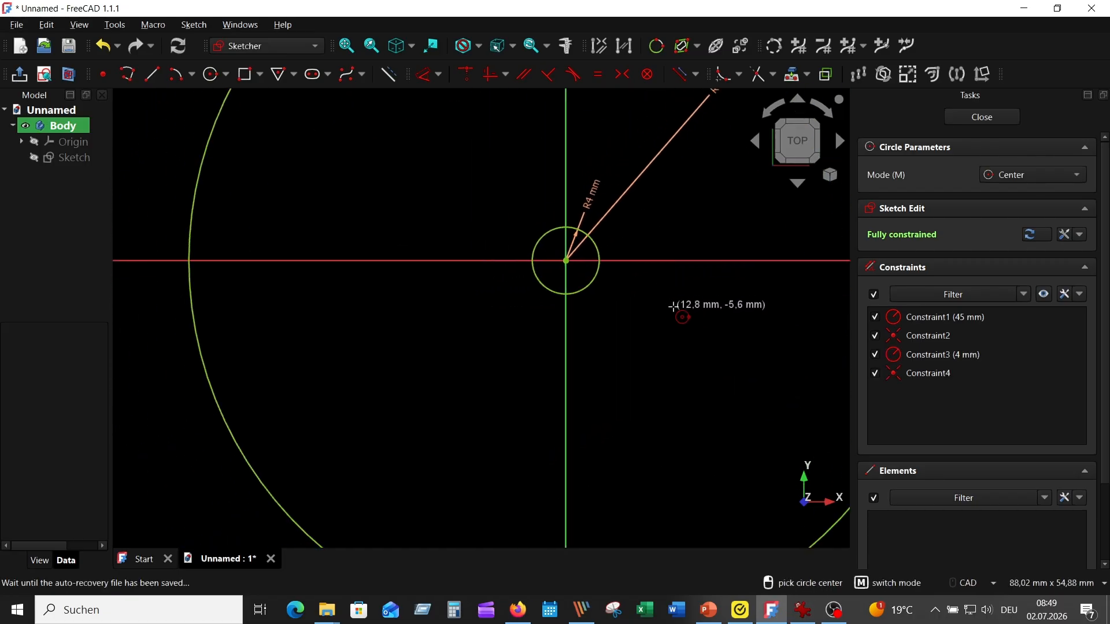
scroll(677, 306, "up", 1)
key("Escape")
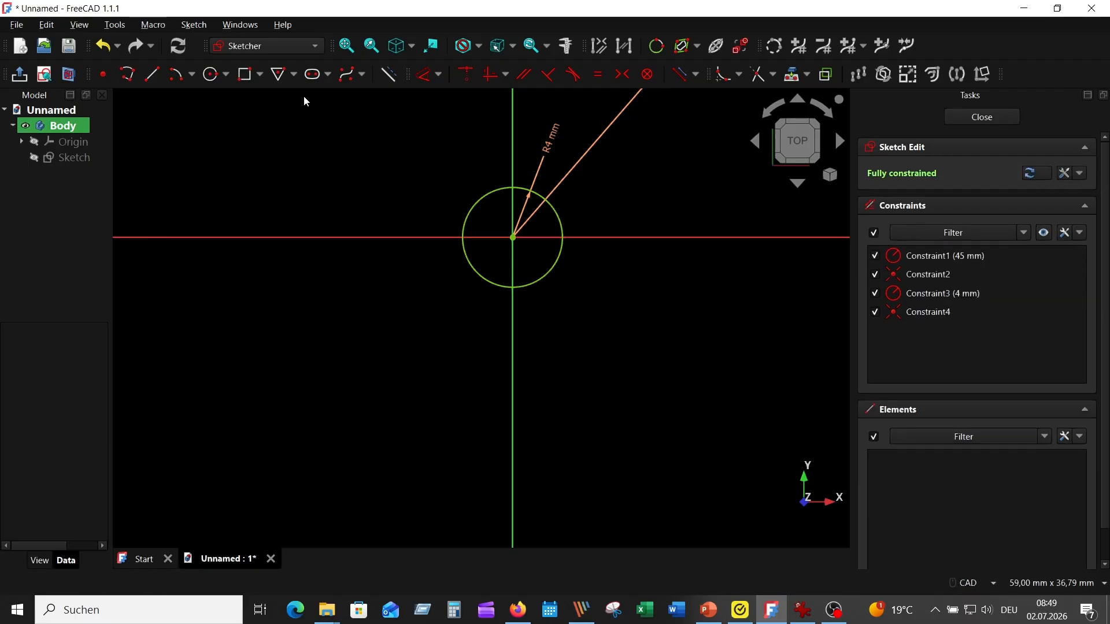
- Sketch a centred rectangle of about 5.1 × 3.2 mm on the horizontal axis, from the vertical axis past the bore circle's left side
left_click(260, 78)
left_click(267, 112)
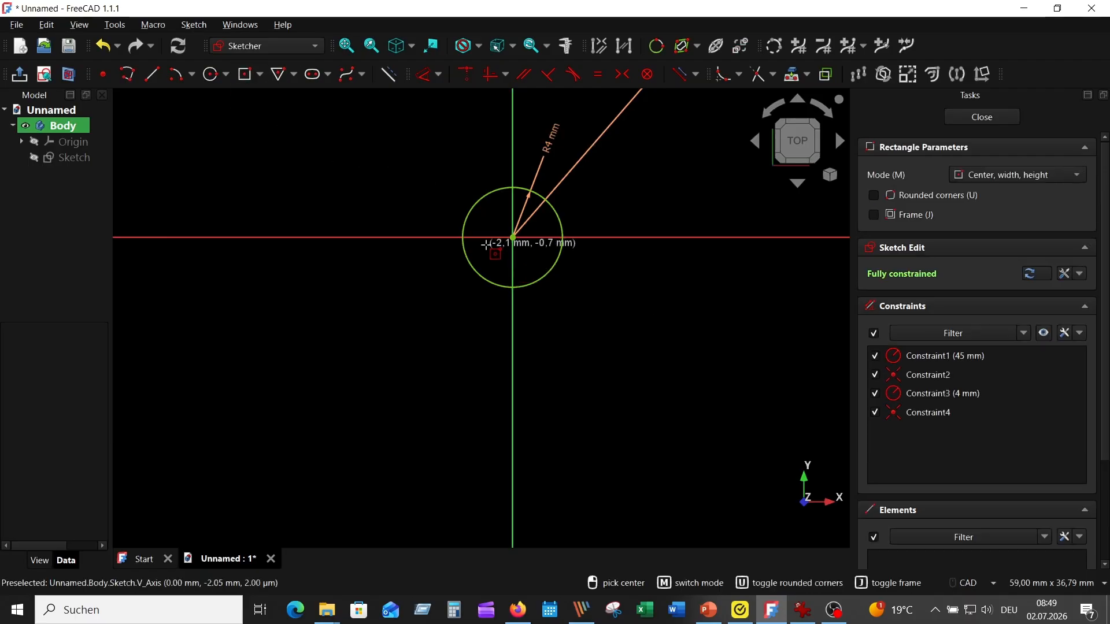
left_click(482, 237)
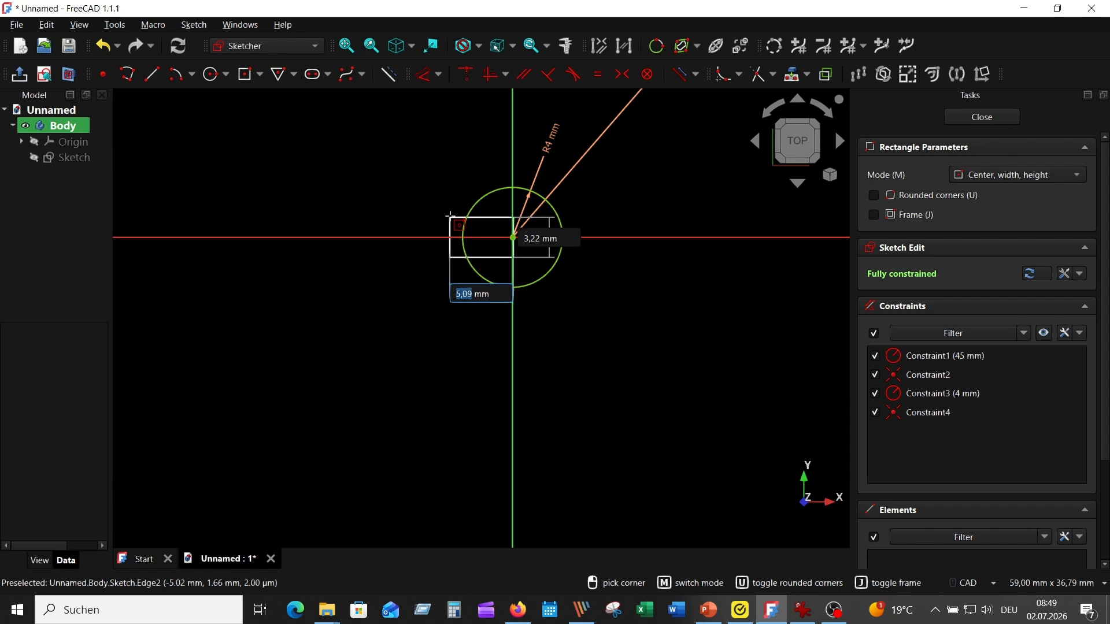
left_click(449, 216)
scroll(599, 307, "up", 2)
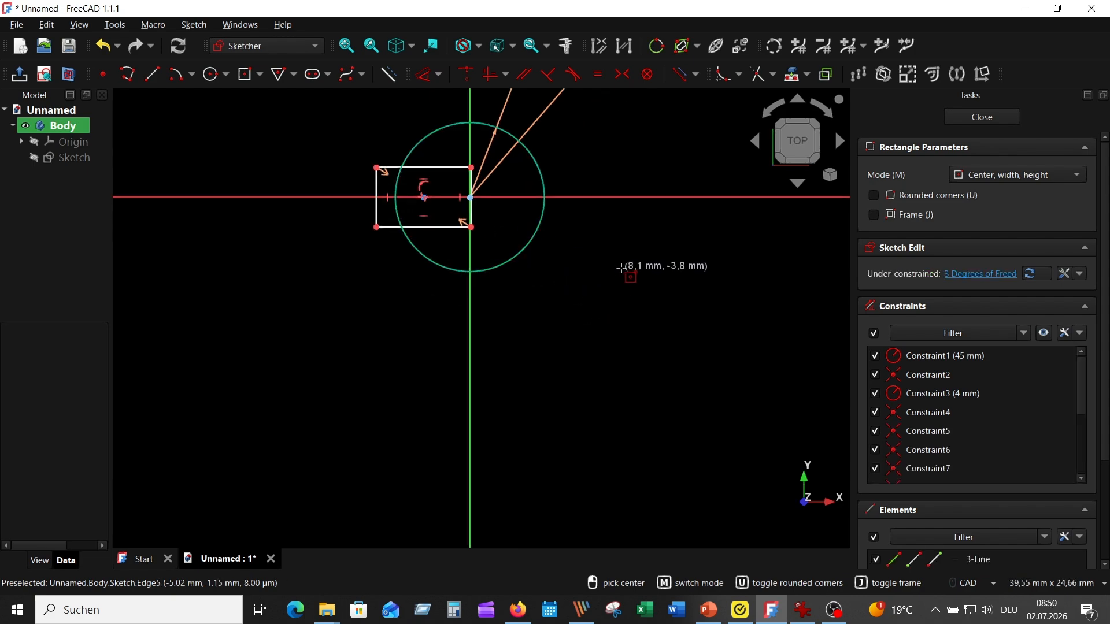
key("Escape")
- Dimension the distance from the vertical axis to the rectangle's left edge as 9,4/2 mm, per the reference drawing
left_click(806, 615)
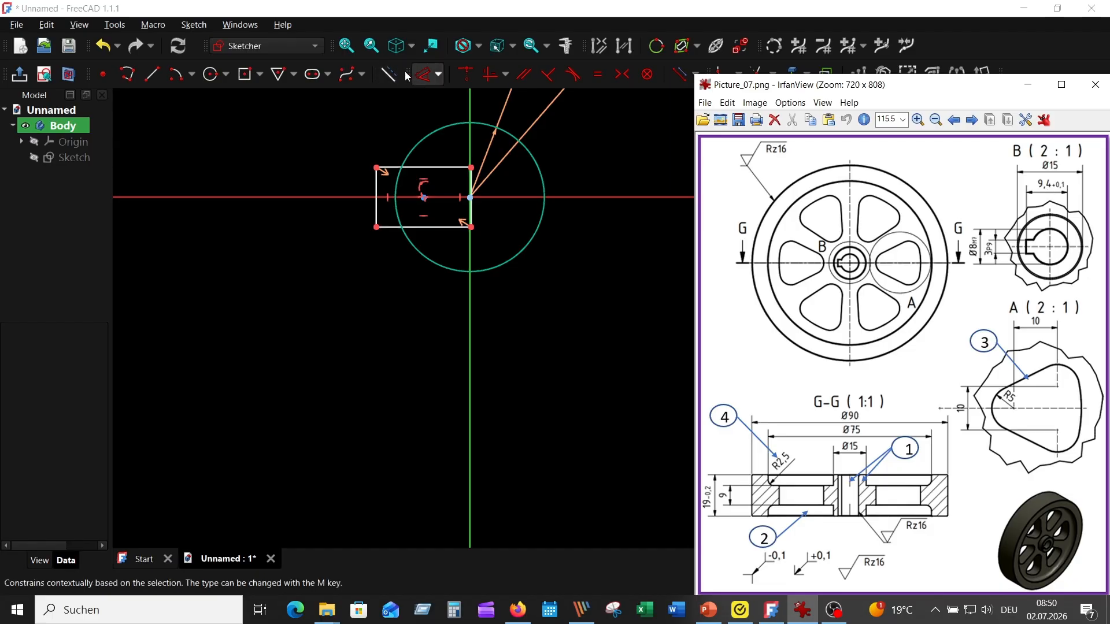
left_click(425, 77)
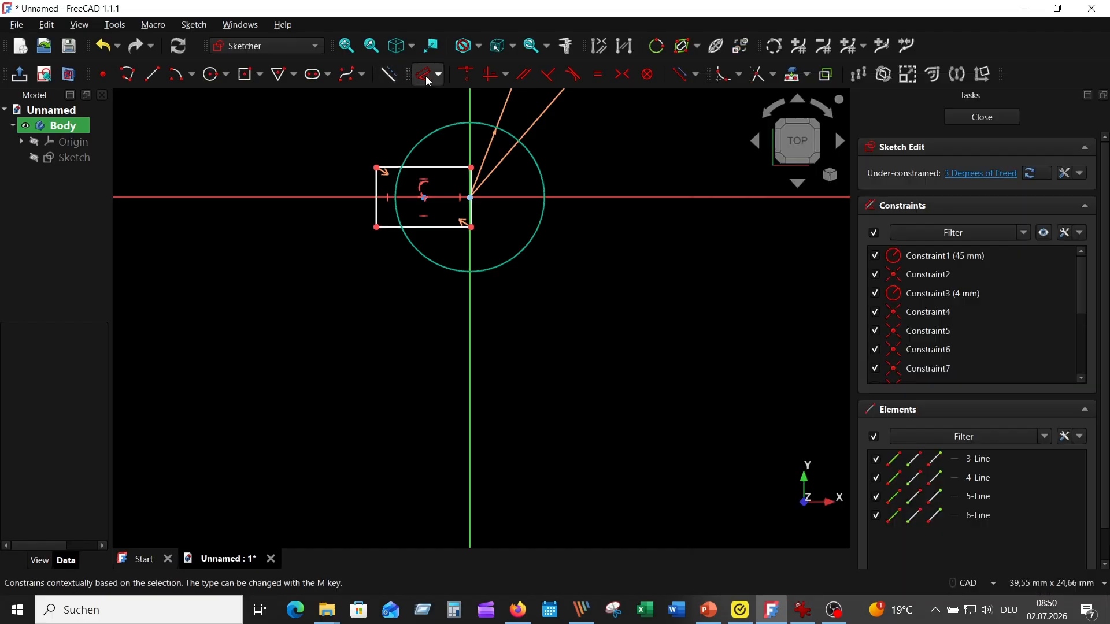
left_click(470, 113)
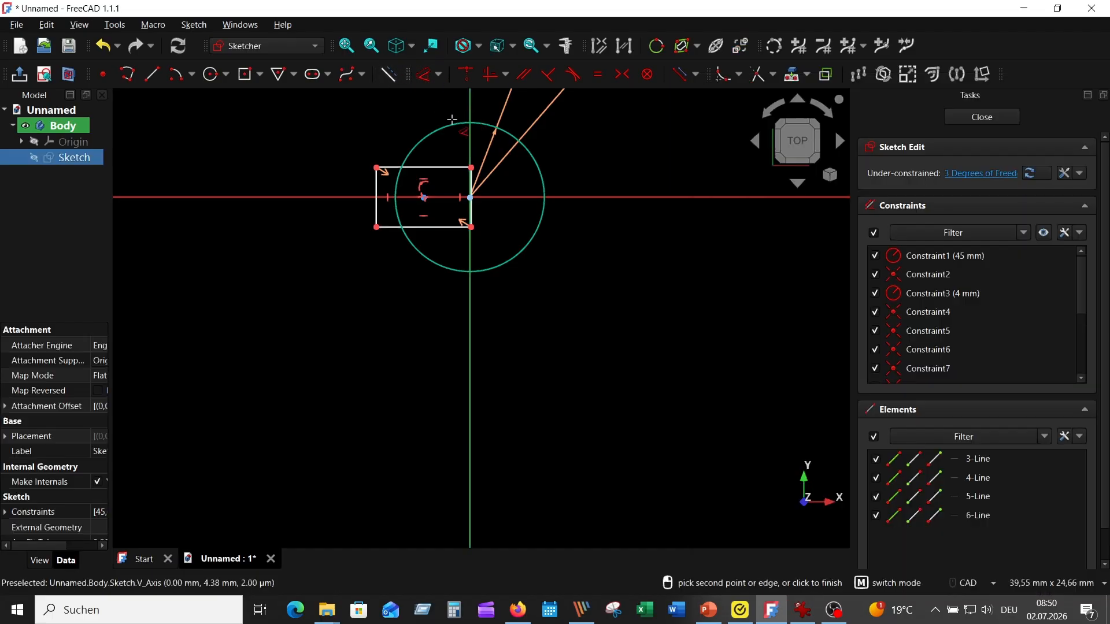
left_click(378, 196)
left_click(405, 99)
type("4")
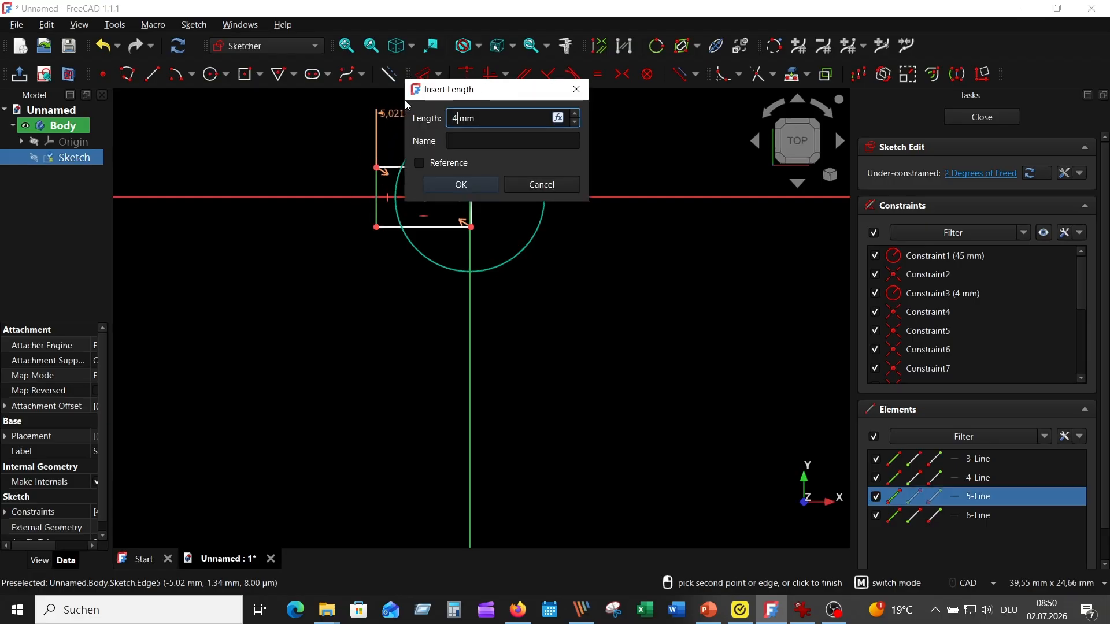
type(",7")
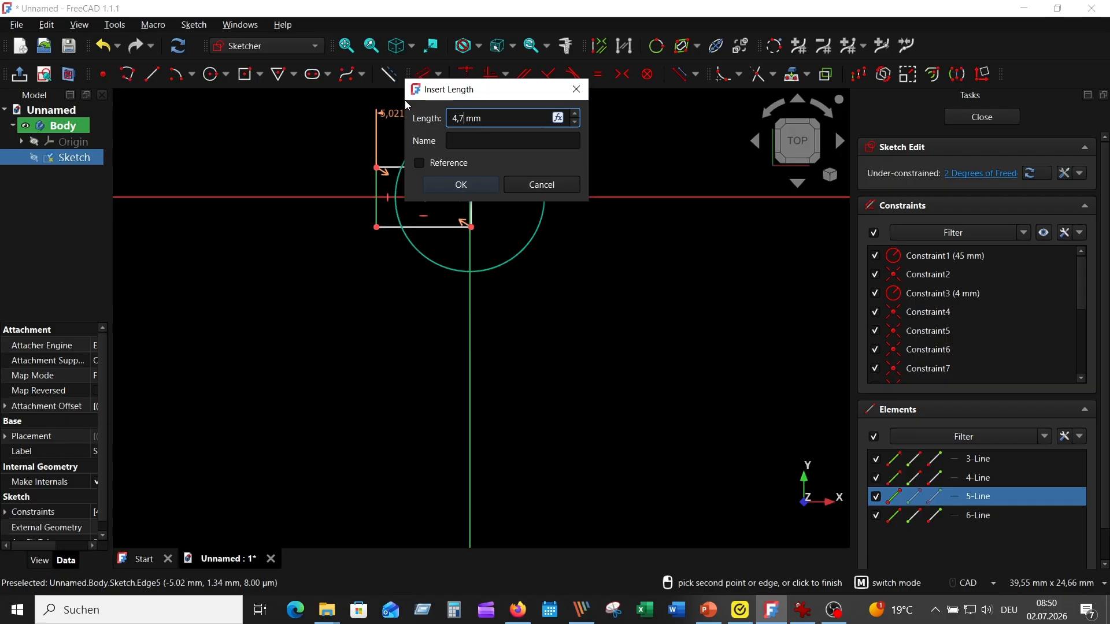
key("BackSpace")
key("BackSpace")
key("BackSpace")
type("9,4/2")
key("Return")
key("Return")
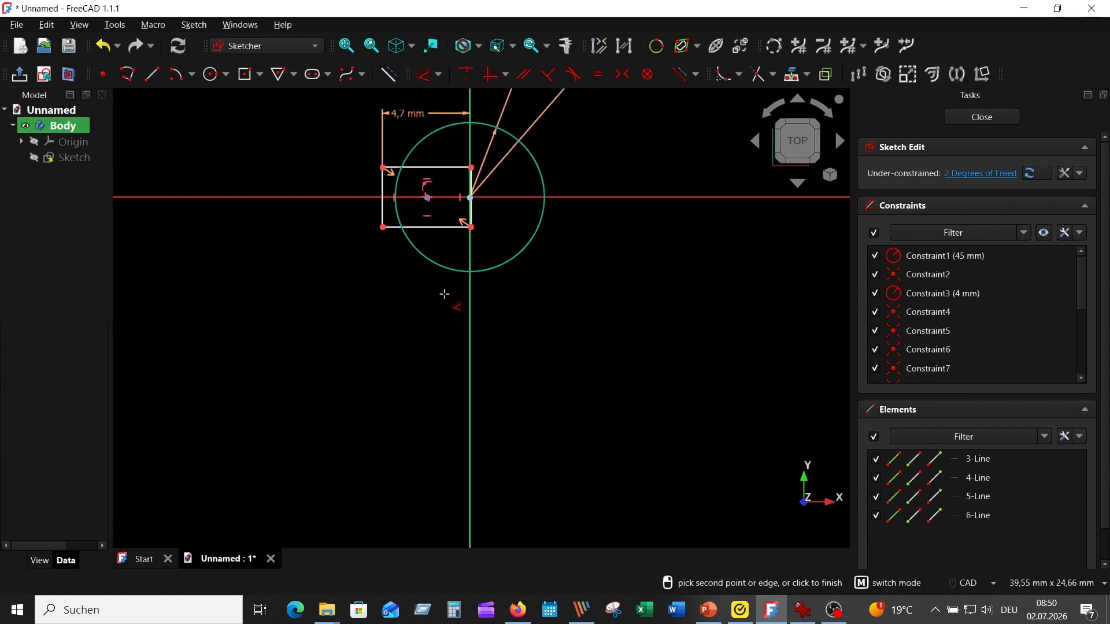
- Dimension the rectangle's left vertical edge to 3 mm for the keyway width
left_click(803, 610)
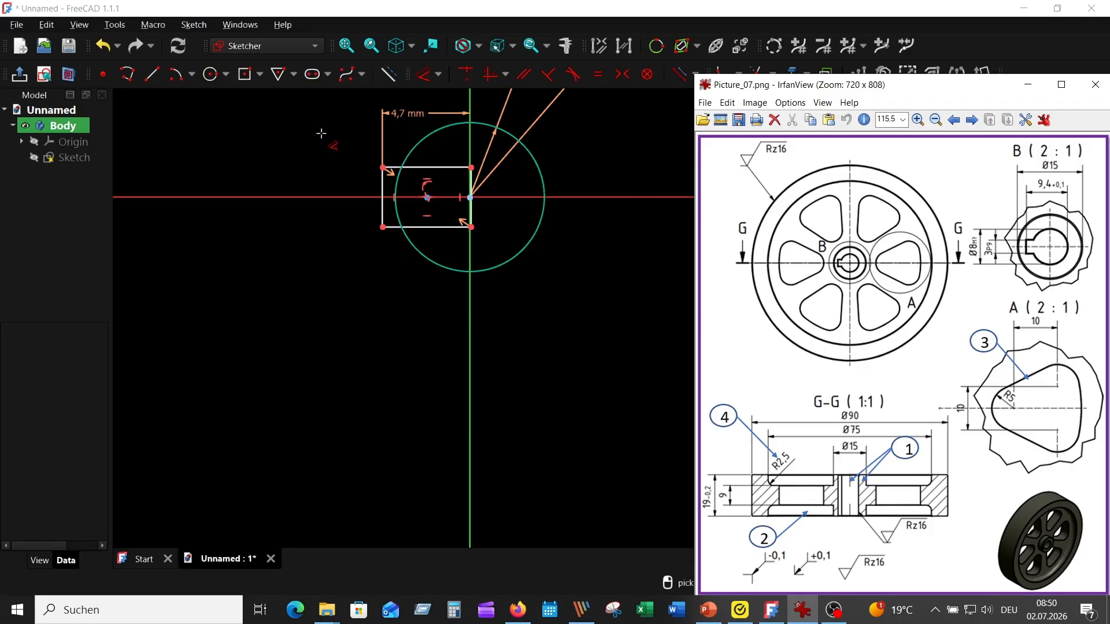
left_click(383, 196)
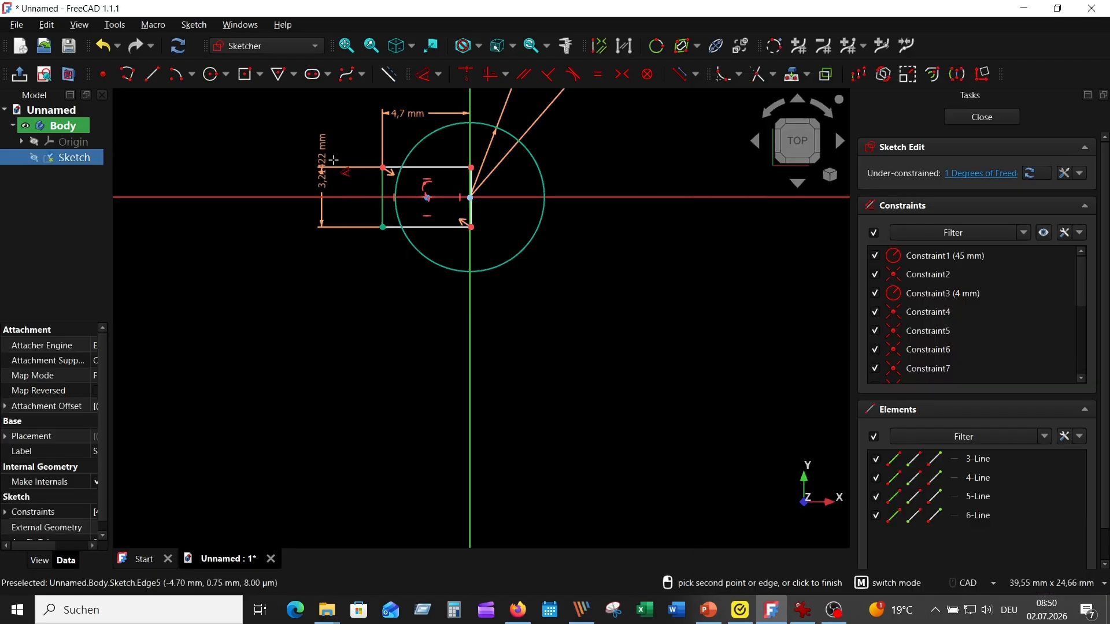
left_click(338, 185)
type("3")
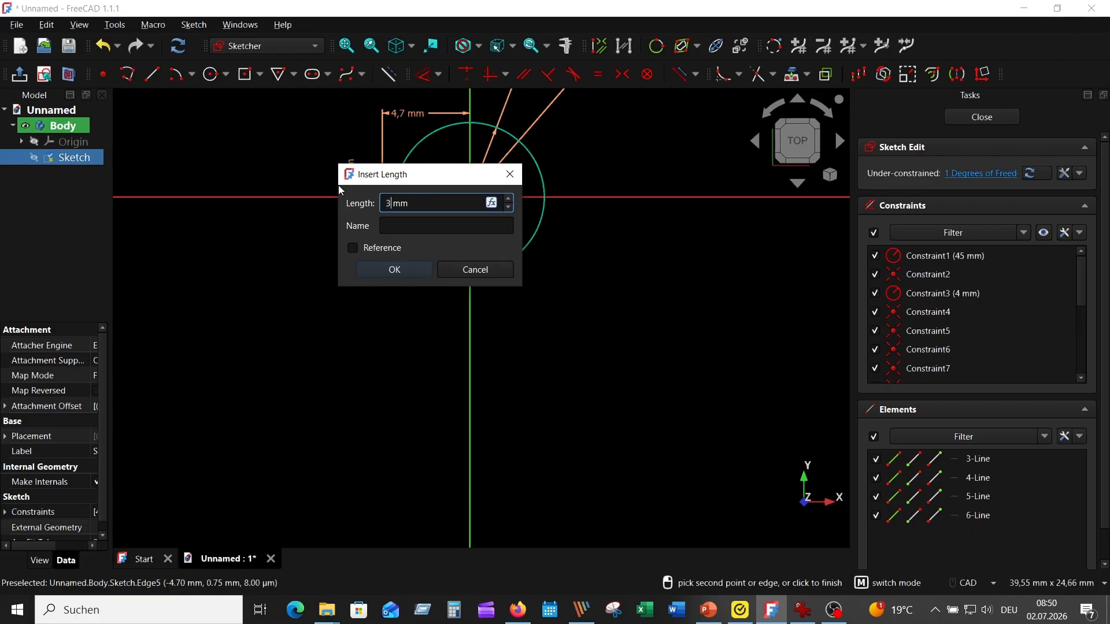
key("Return")
- Trim the rectangle lines inside the bore and the bore arc inside the rectangle, leaving one keyed bore outline
scroll(575, 297, "up", 4)
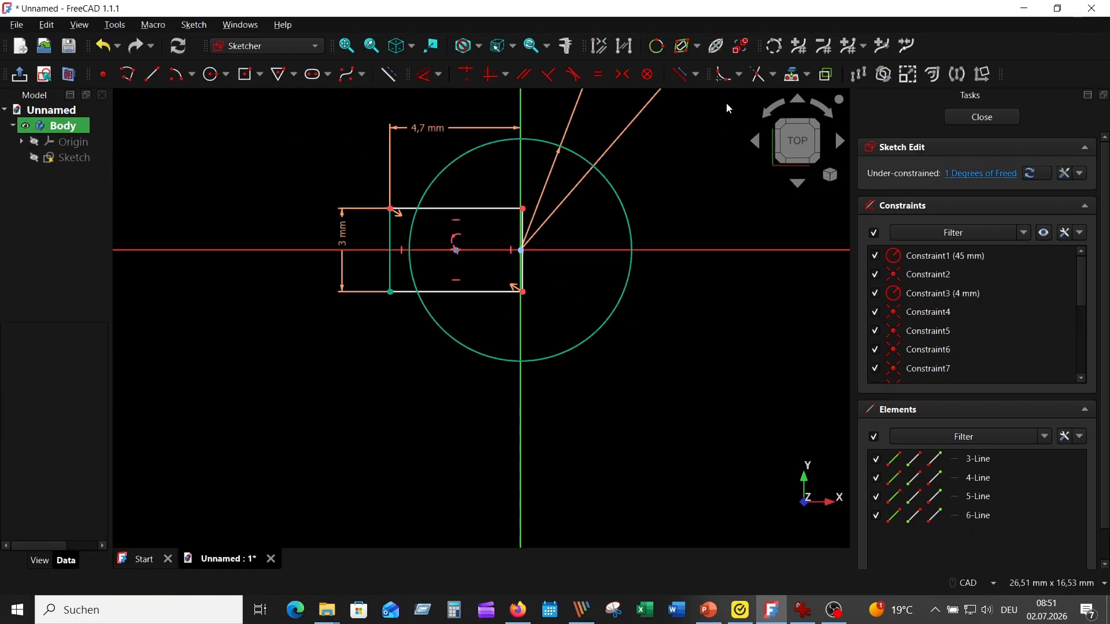
left_click(773, 46)
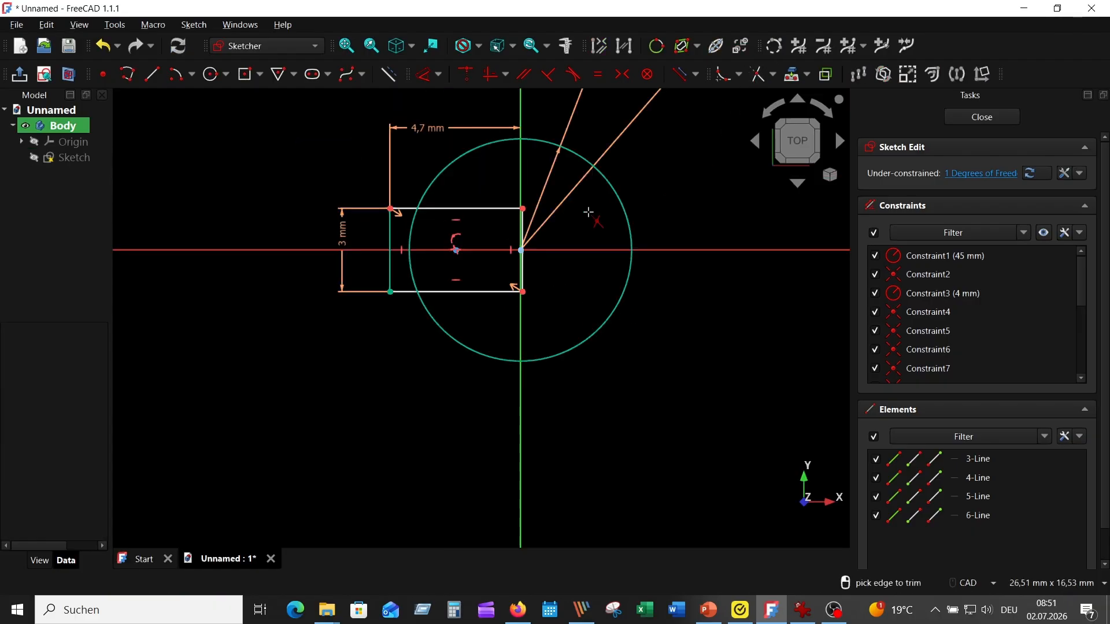
left_click(525, 232)
left_click(488, 209)
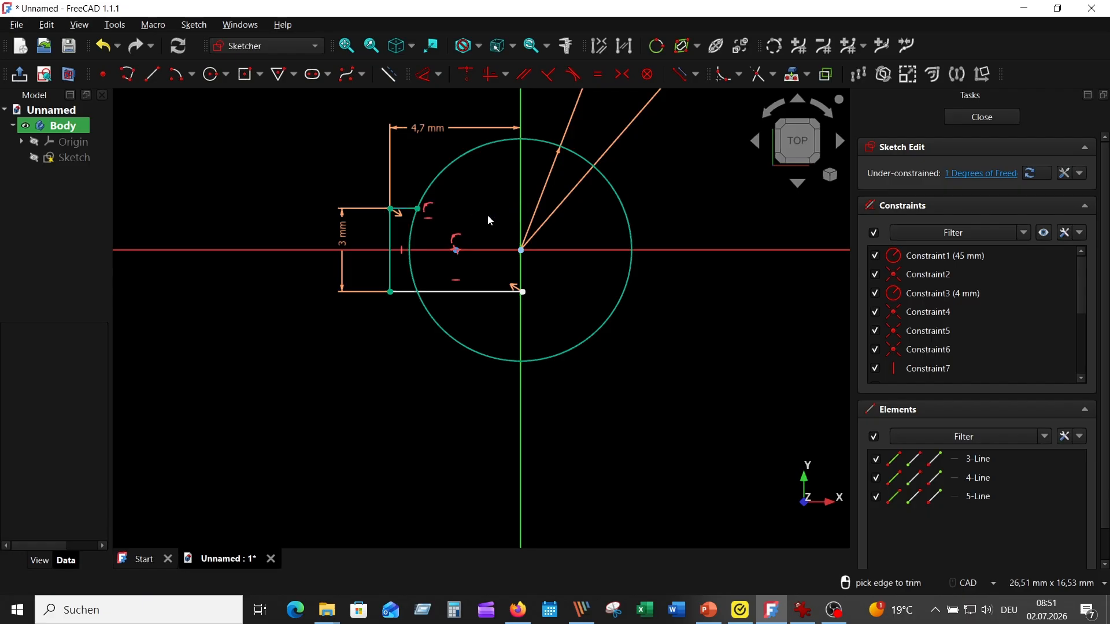
left_click(487, 292)
left_click(411, 234)
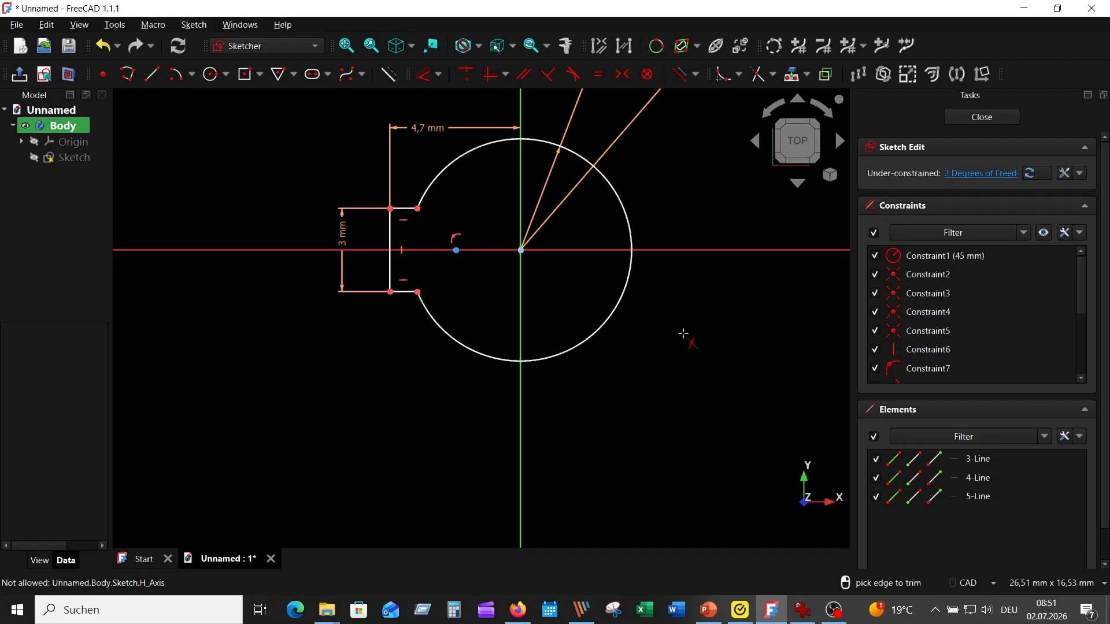
key("Escape")
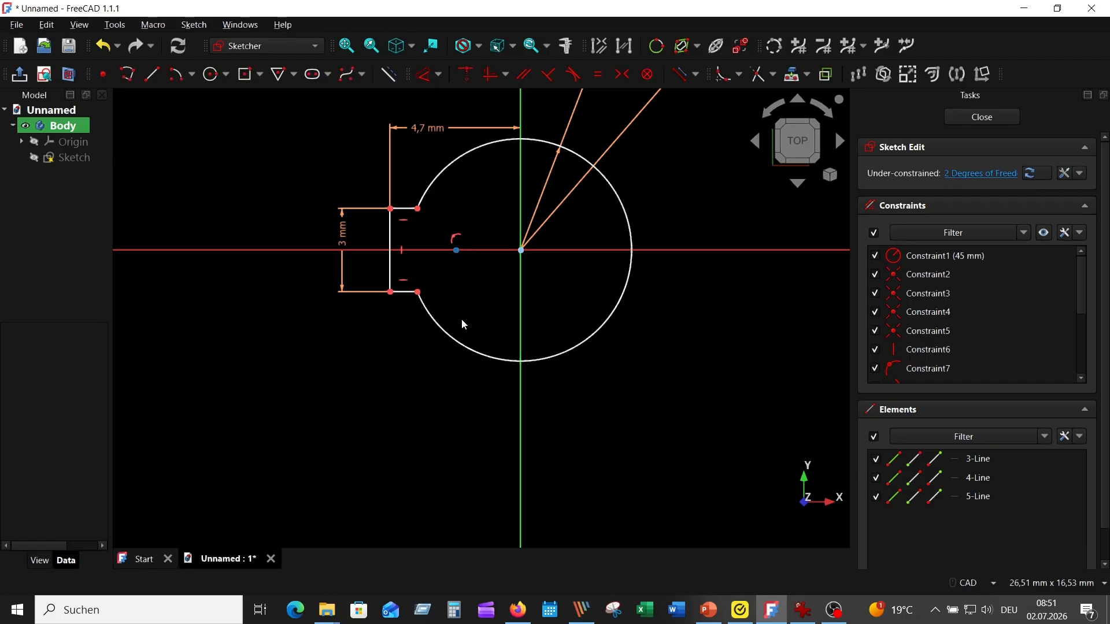
- Delete the rectangle's leftover centre point and add a length dimension to the keyway's short lower edge
left_click(456, 249)
key("Delete")
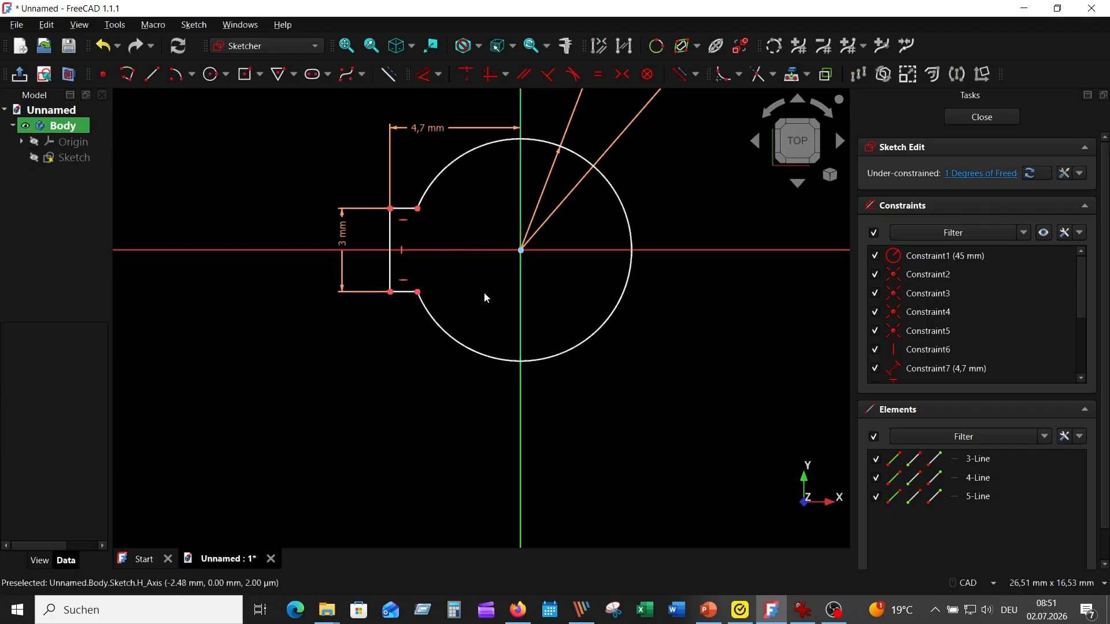
left_click(406, 292)
left_click(422, 76)
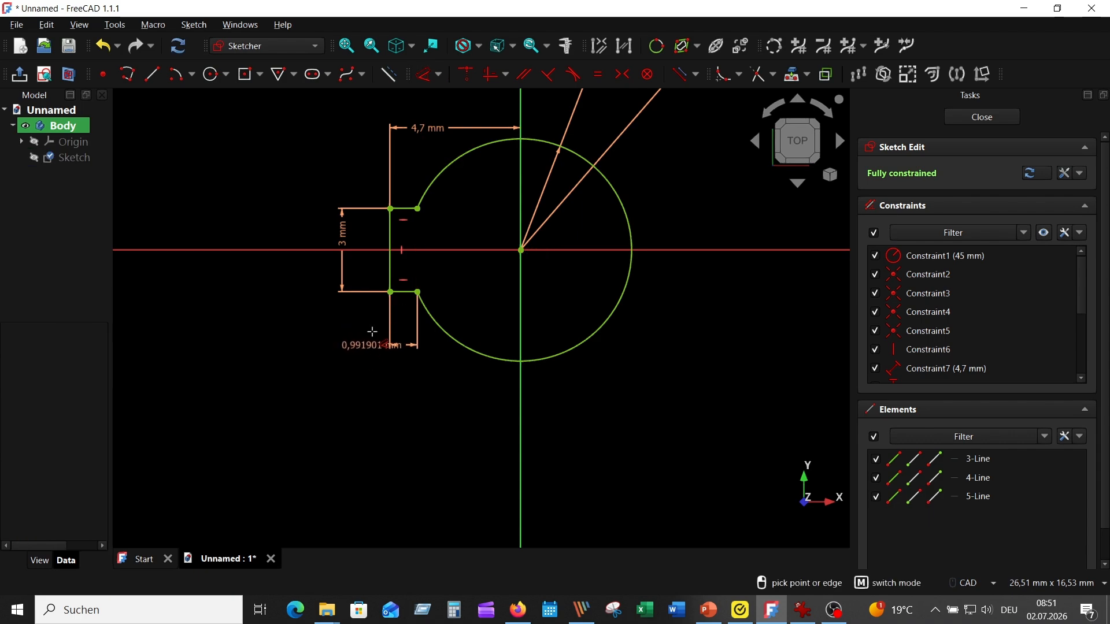
left_click(326, 327)
left_click(401, 429)
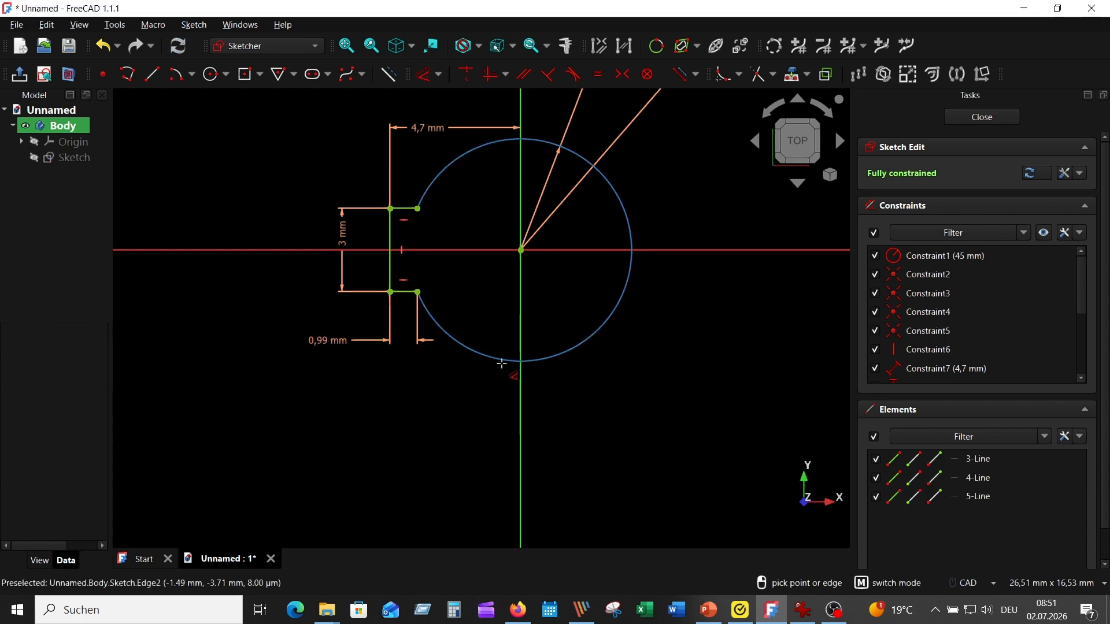
scroll(635, 373, "down", 5)
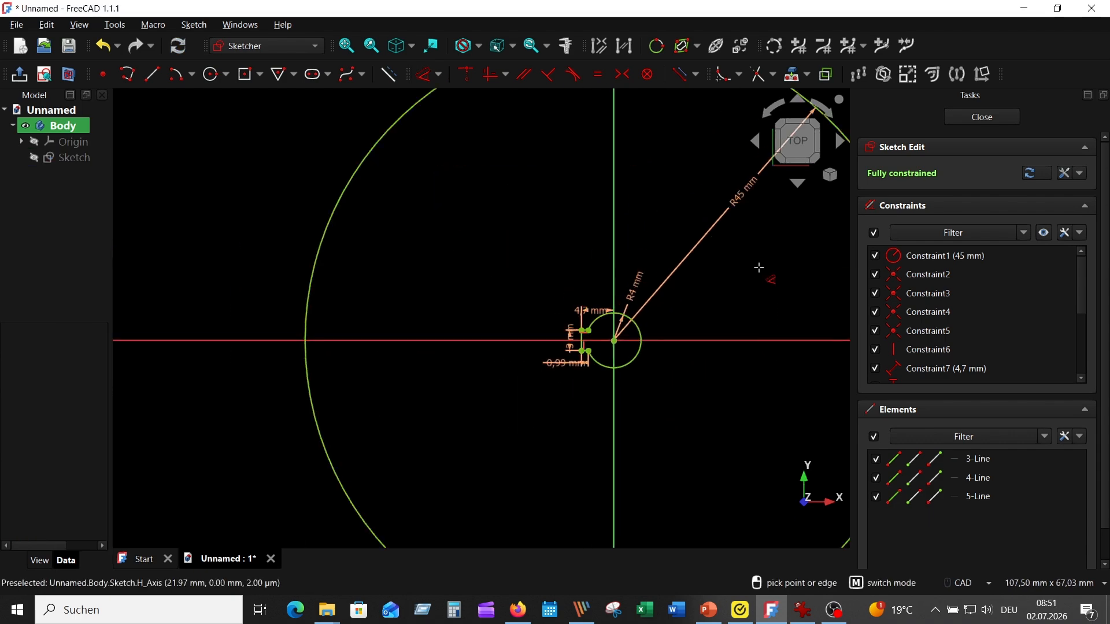
key("Escape")
- Finish editing the wheel sketch and return to the part
scroll(697, 408, "up", 7)
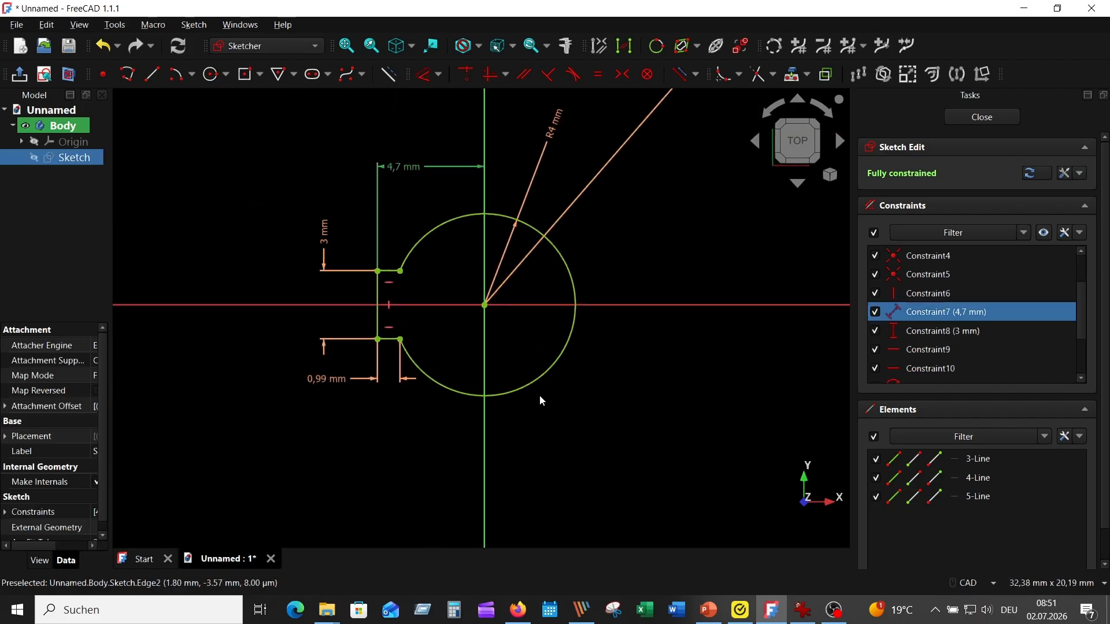
scroll(601, 429, "down", 6)
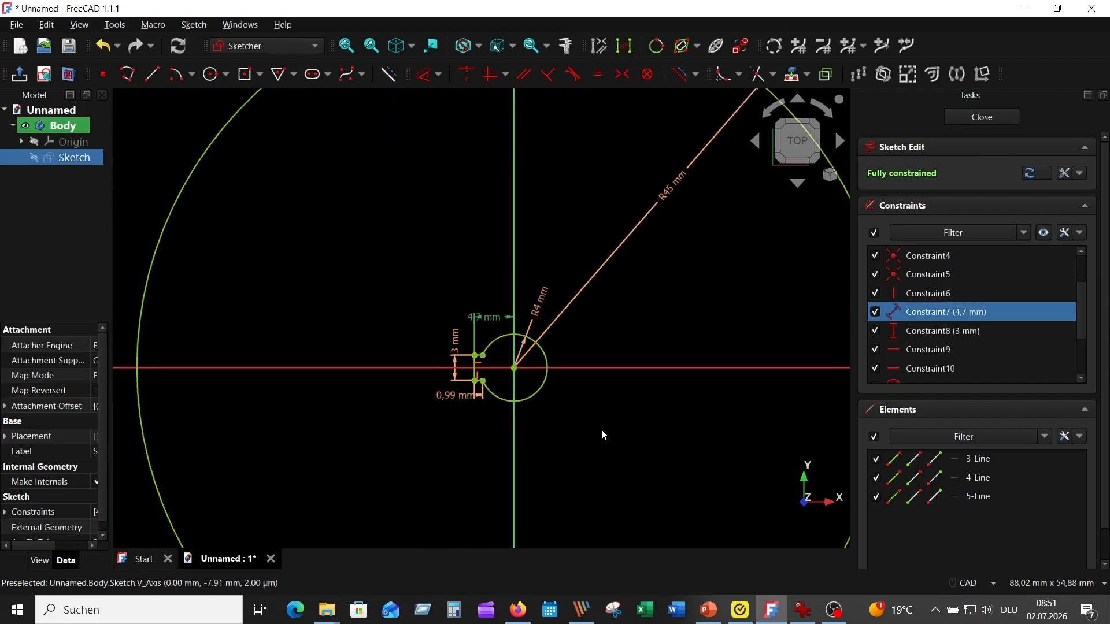
left_click(981, 117)
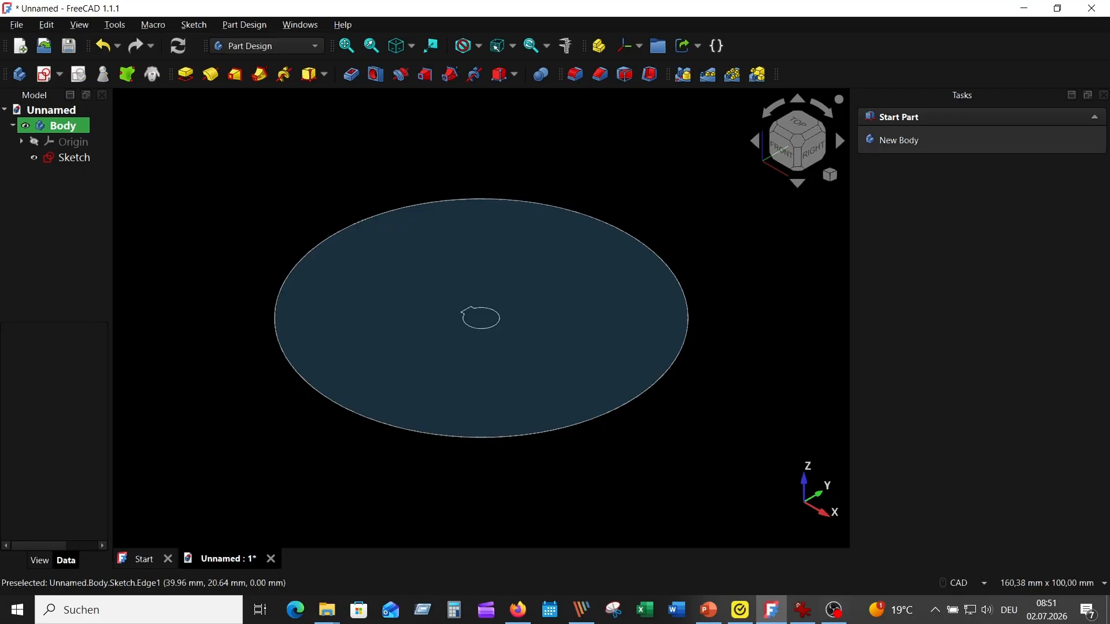
- Check the reference drawing and pad the keyed disc sketch symmetrically to a length of 19 mm
left_click(802, 610)
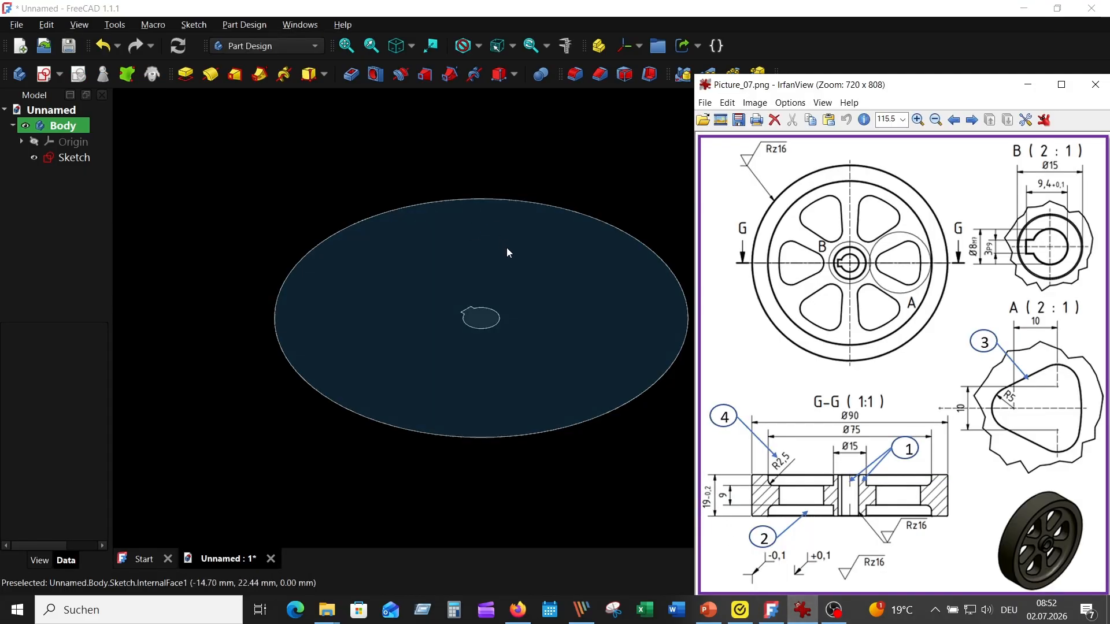
left_click(507, 252)
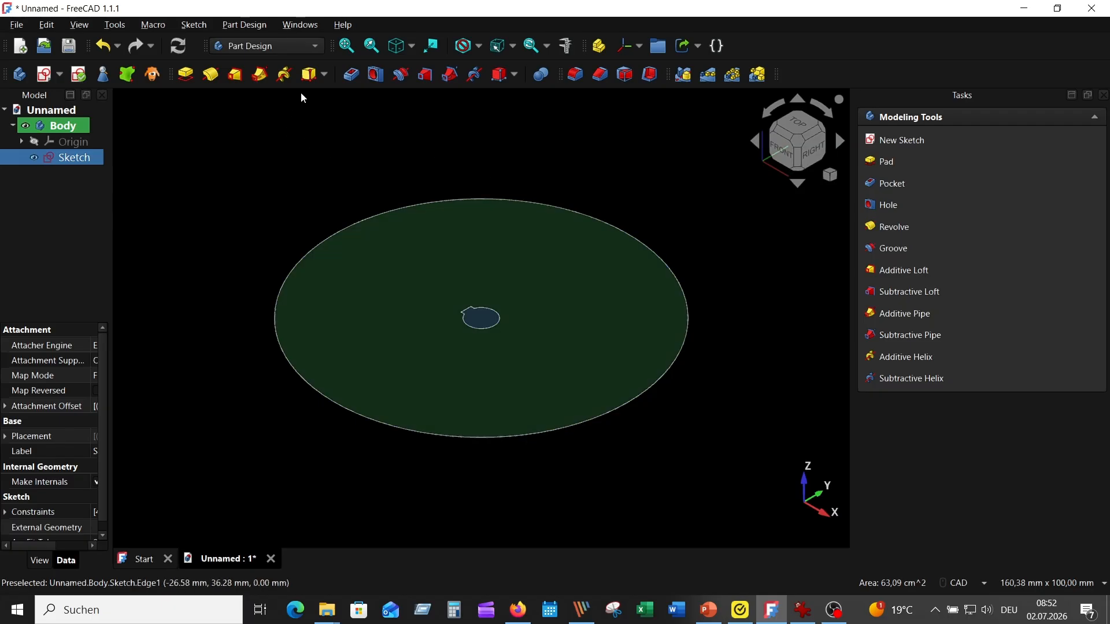
left_click(185, 74)
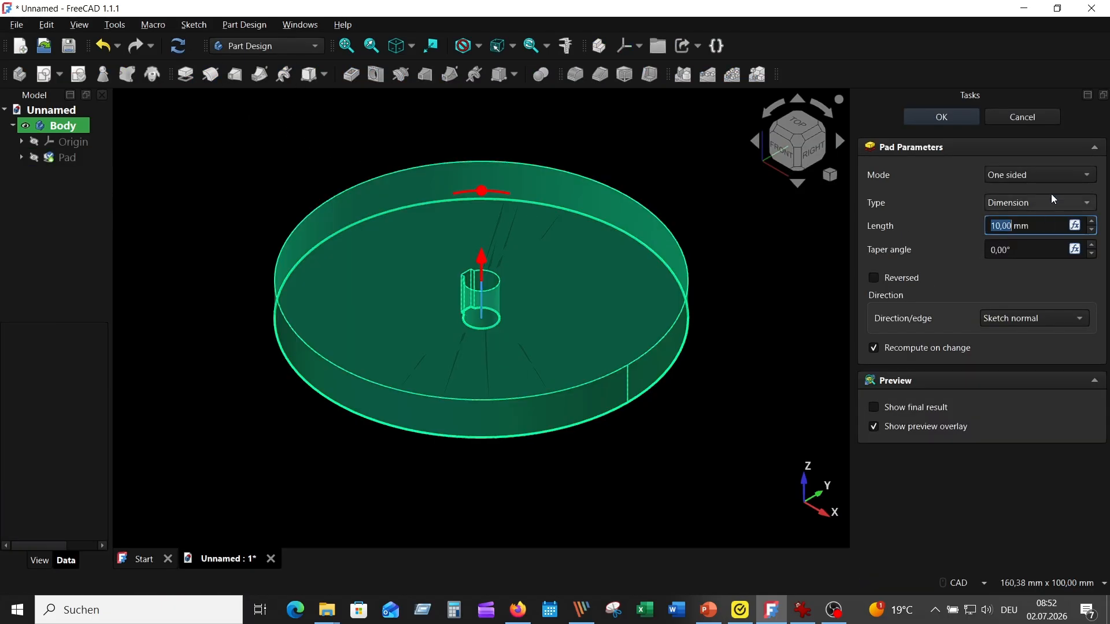
left_click(1036, 174)
left_click(1022, 207)
left_click(997, 226)
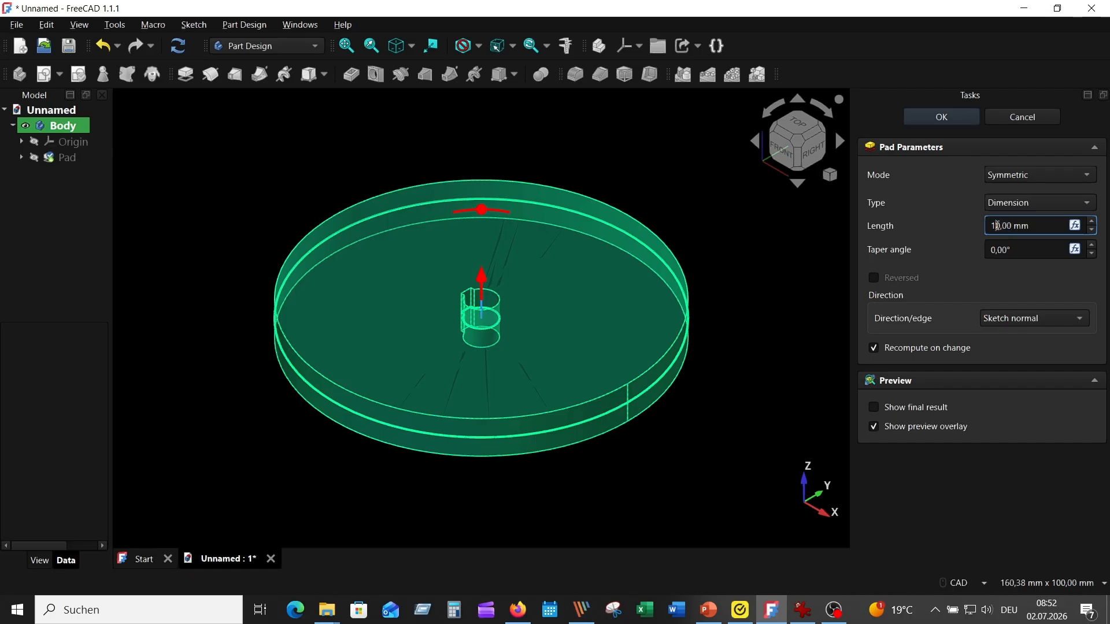
key("BackSpace")
type("9")
key("Return")
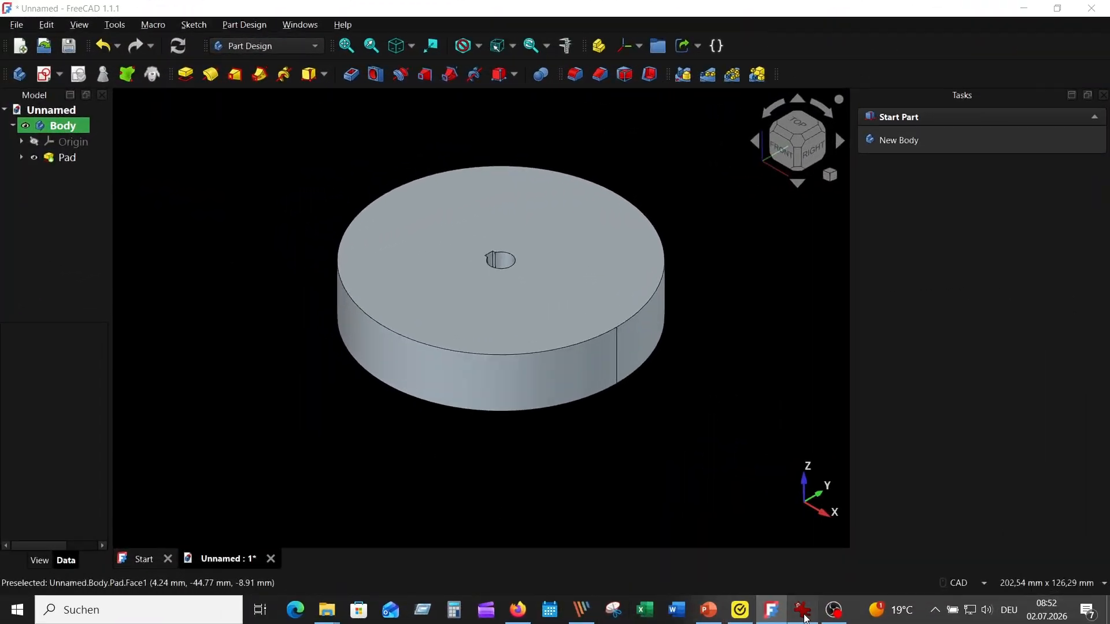
- Create a sketch on the disc's upper face and draw a circle centred on the origin with radius 15/2 mm
left_click(803, 610)
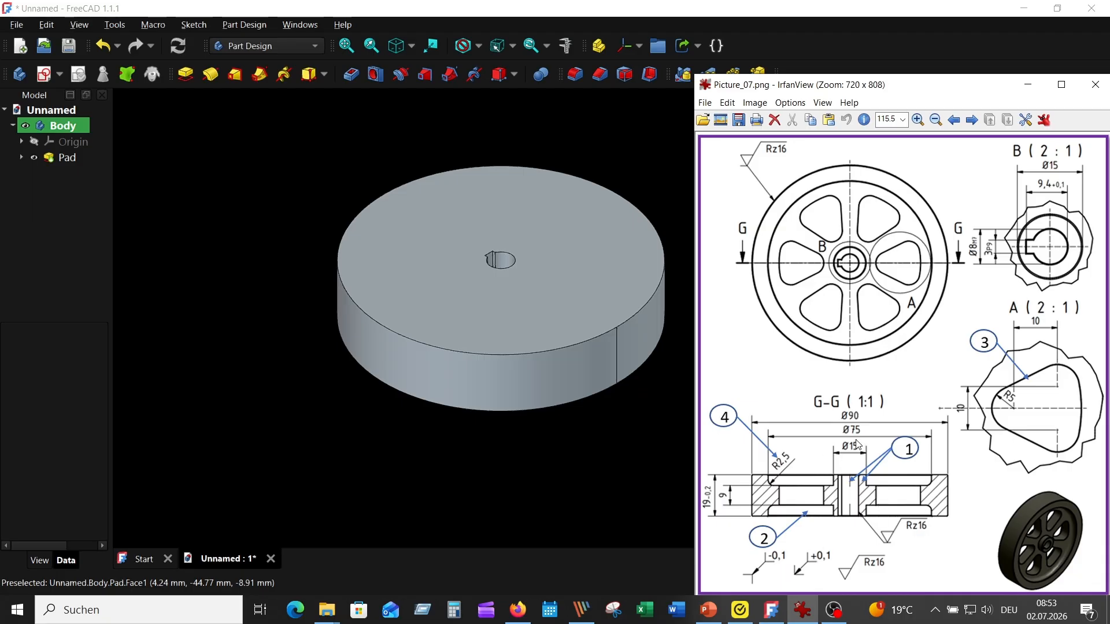
left_click(566, 267)
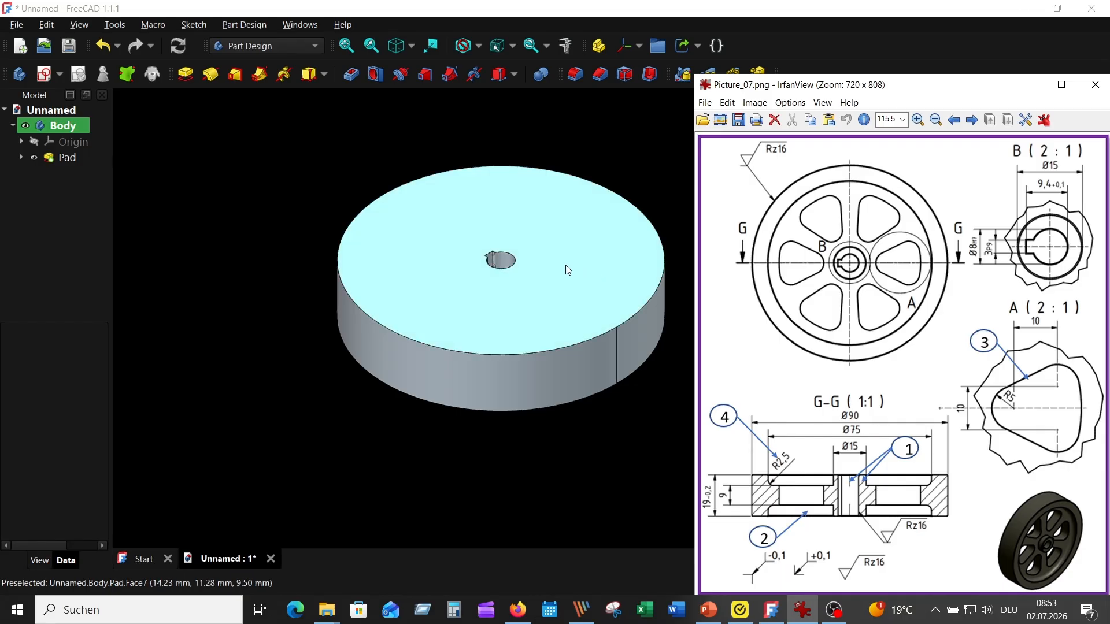
left_click(48, 77)
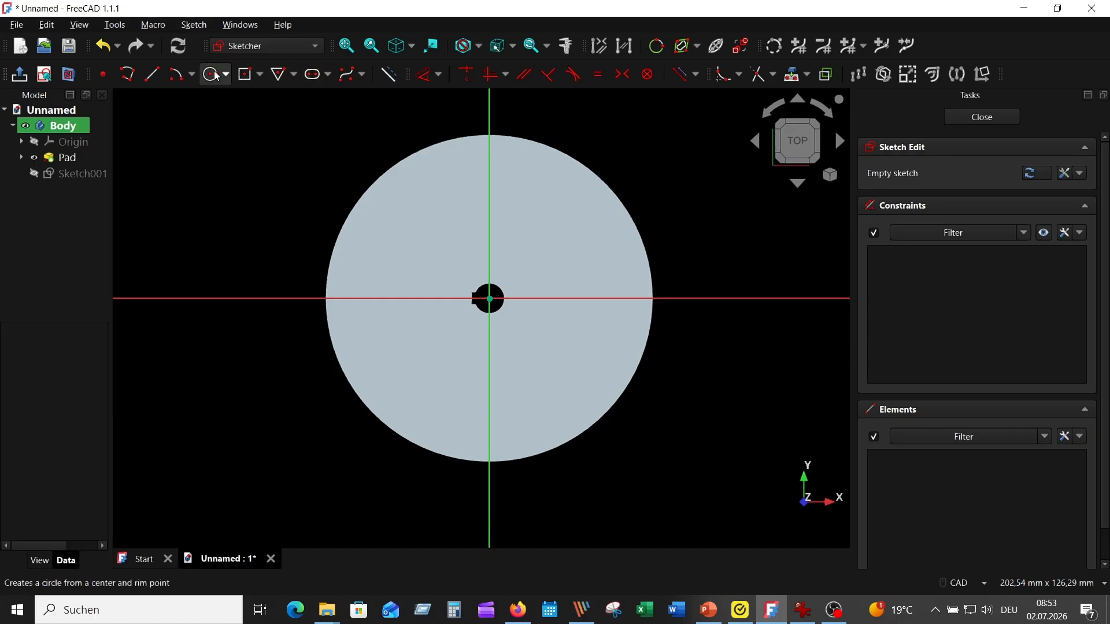
left_click(211, 74)
scroll(489, 297, "up", 3)
left_click(489, 296)
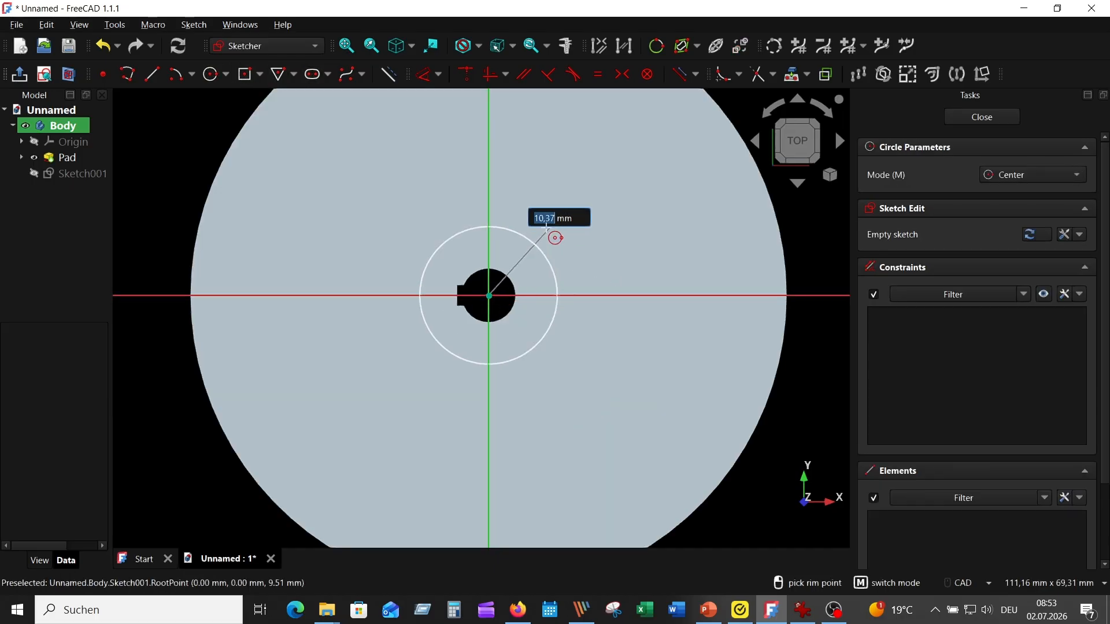
type("15")
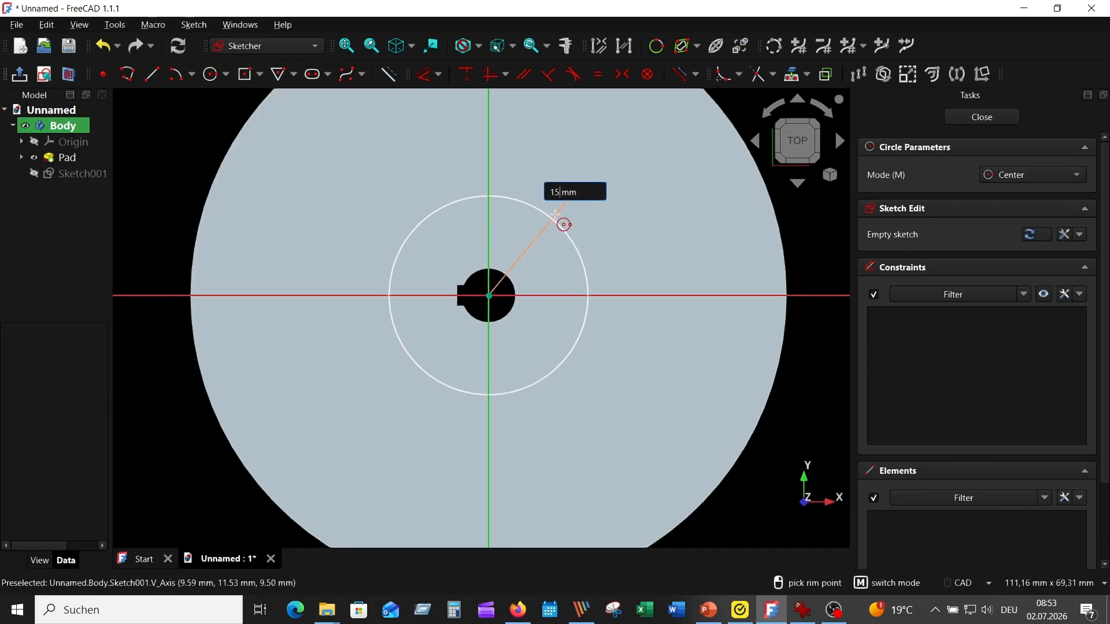
type("/2")
key("Return")
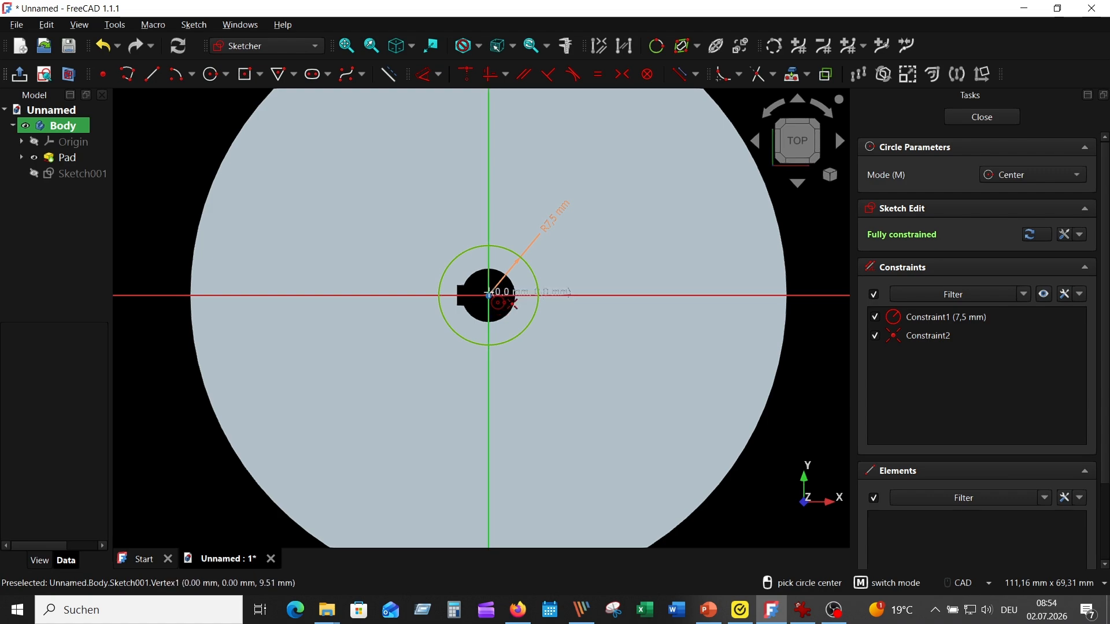
- Draw a second circle centred on the origin with radius 75/2 mm
left_click(489, 295)
type("75/")
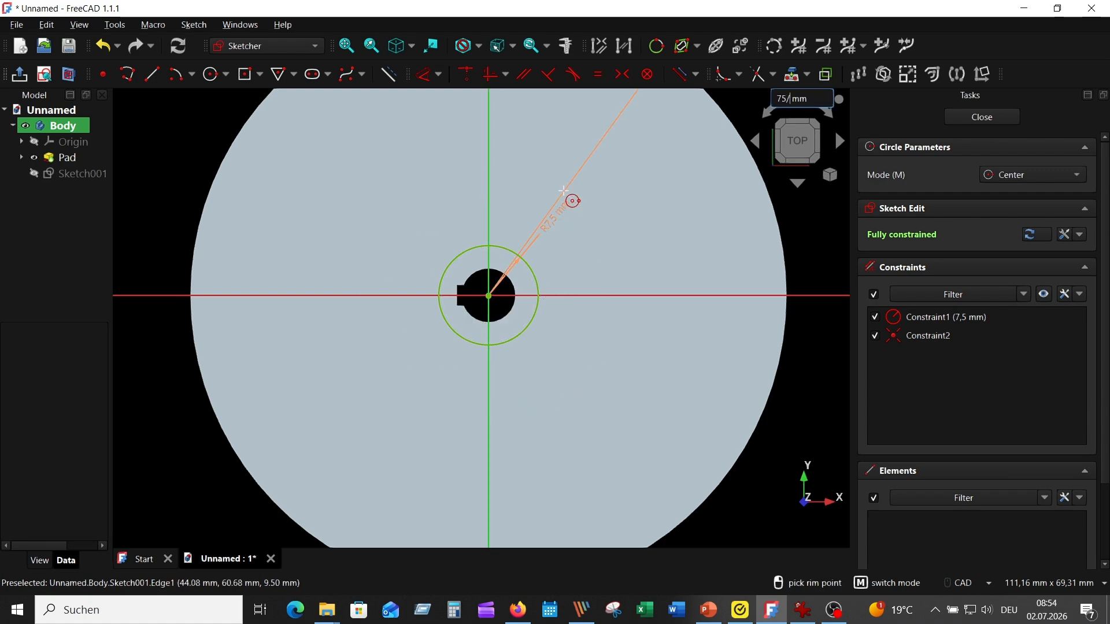
type("2")
key("Return")
scroll(511, 228, "down", 2)
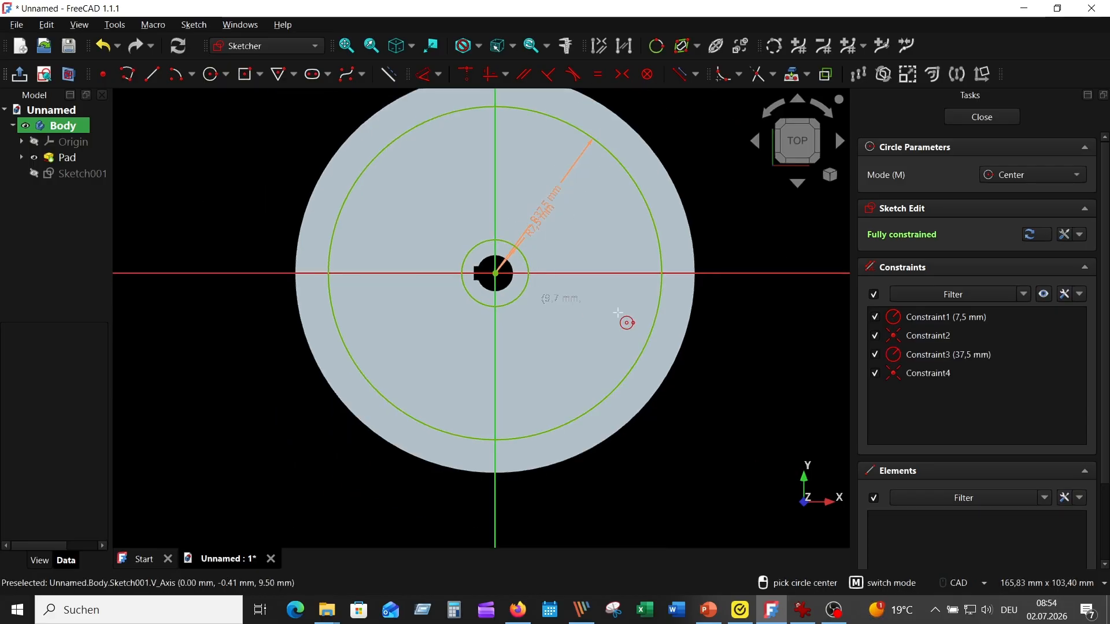
key("Escape")
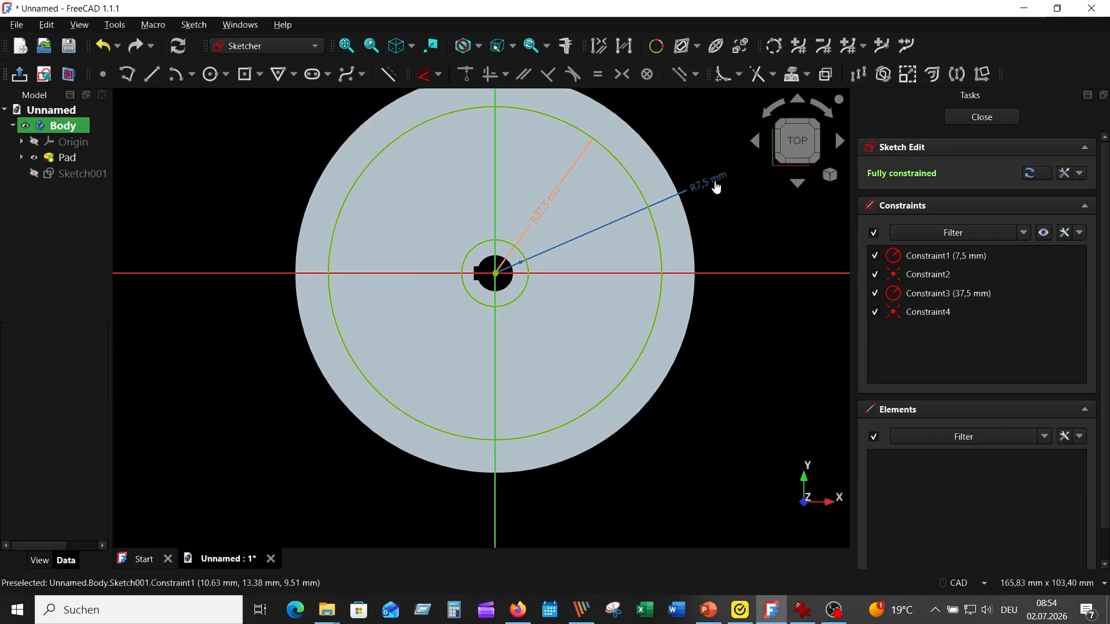
- Move both radius dimension labels clear of the circles and finish editing the sketch
left_click_drag(716, 187, 741, 193)
left_click_drag(547, 196, 681, 113)
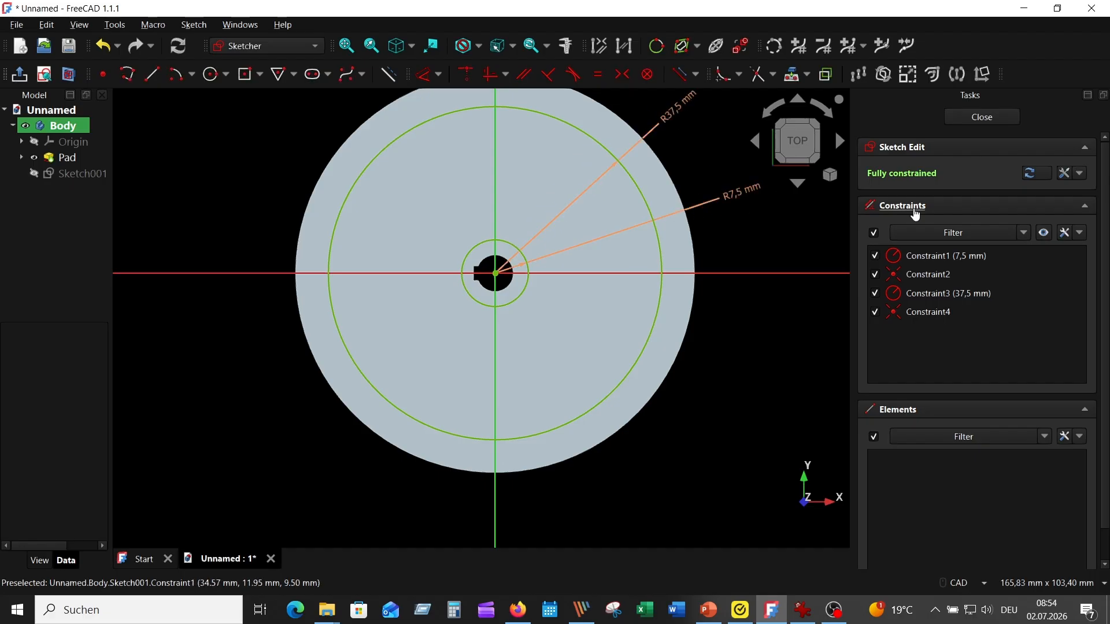
left_click(982, 117)
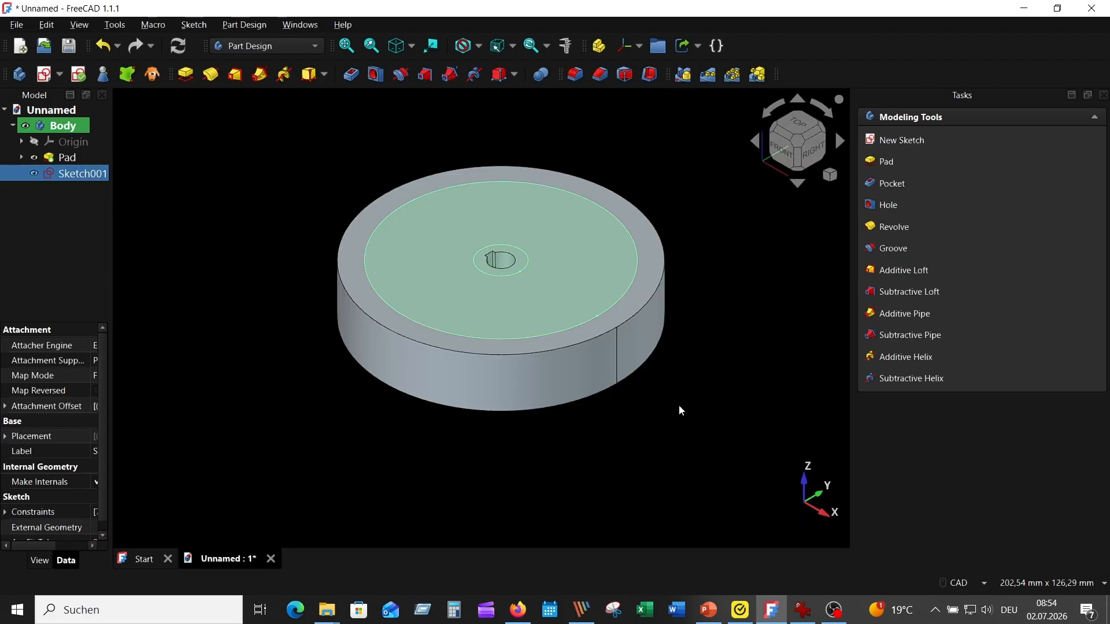
- Pocket the ring between the hub and rim circles one-sided to a depth of 5 mm
left_click(802, 609)
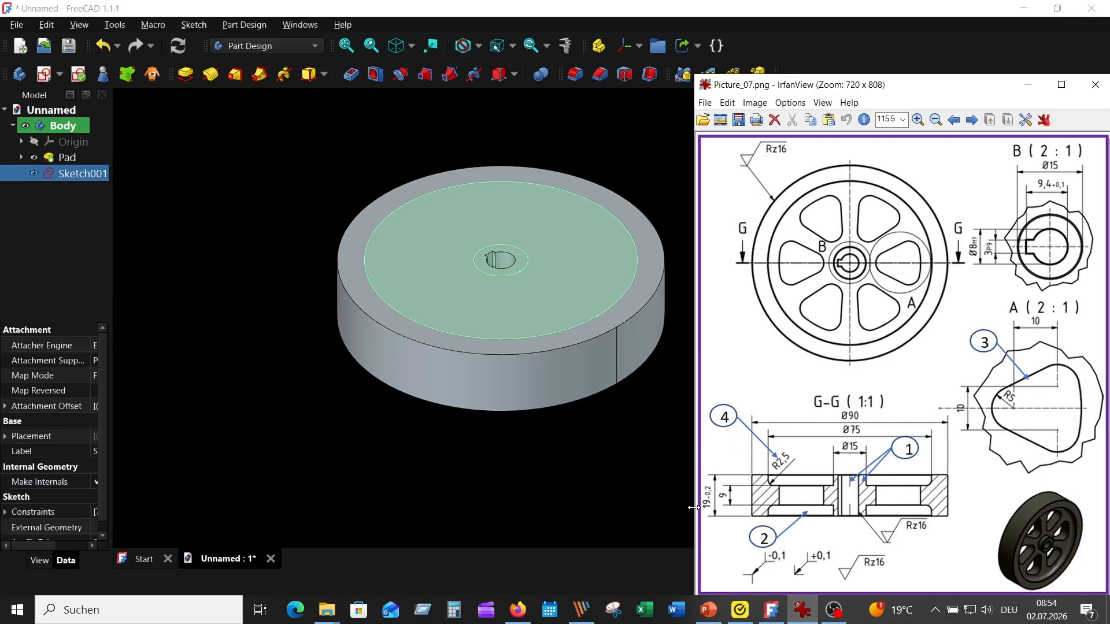
left_click(557, 242)
left_click(47, 187)
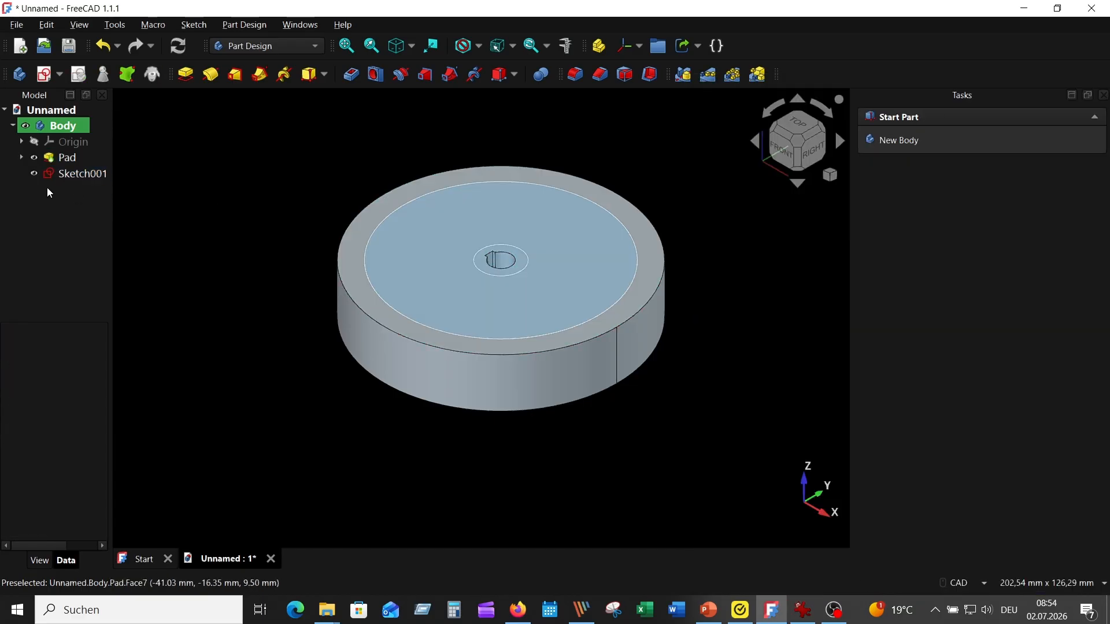
left_click(34, 157)
left_click(372, 213)
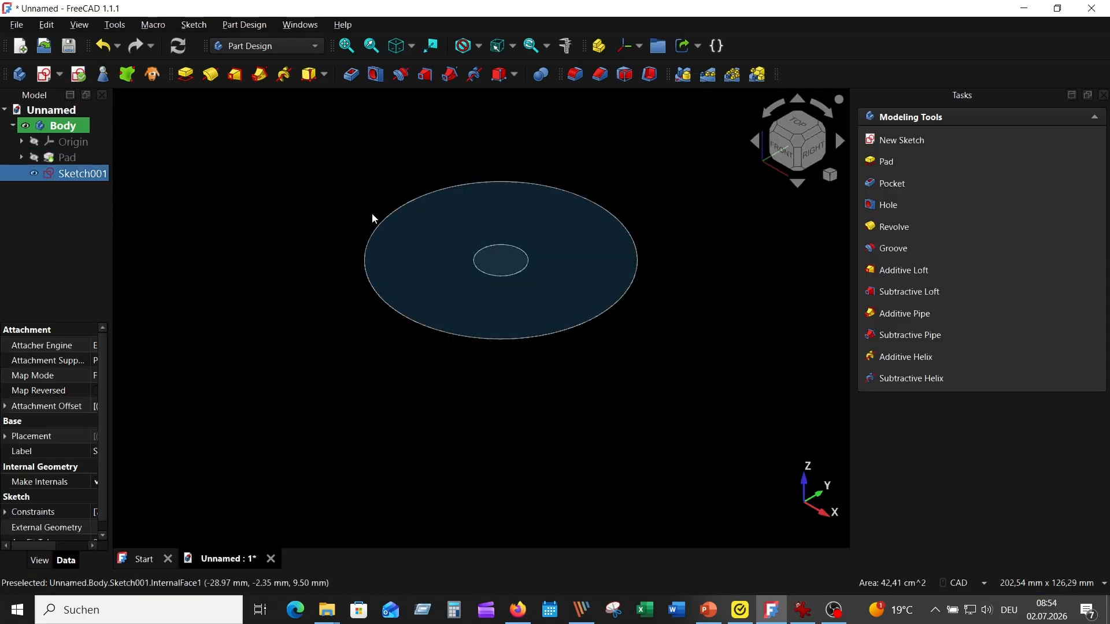
left_click(33, 159)
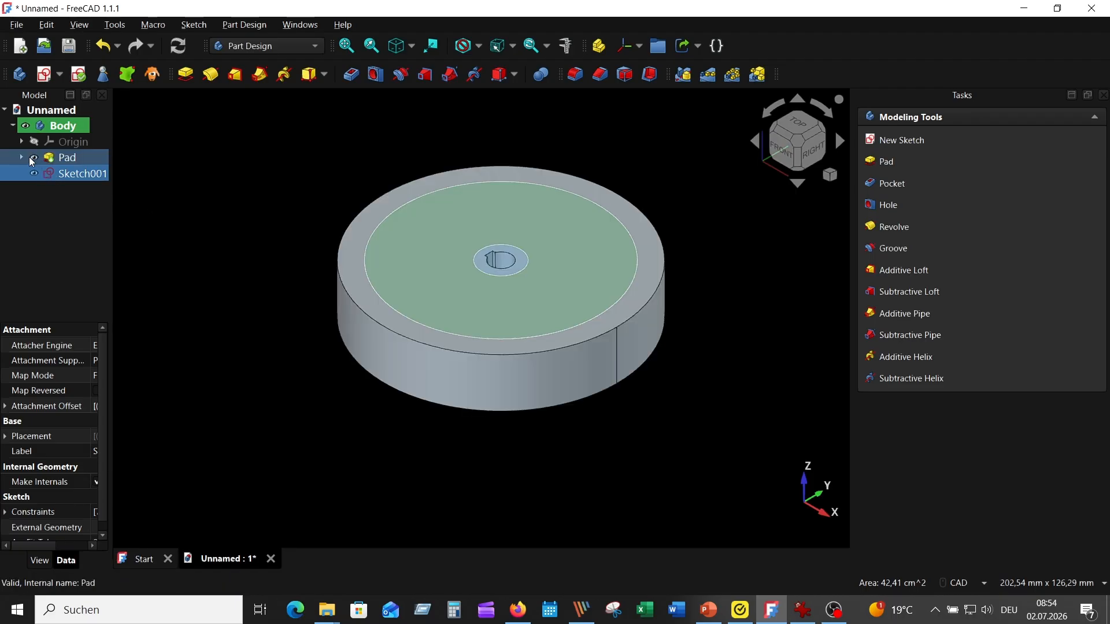
left_click(351, 75)
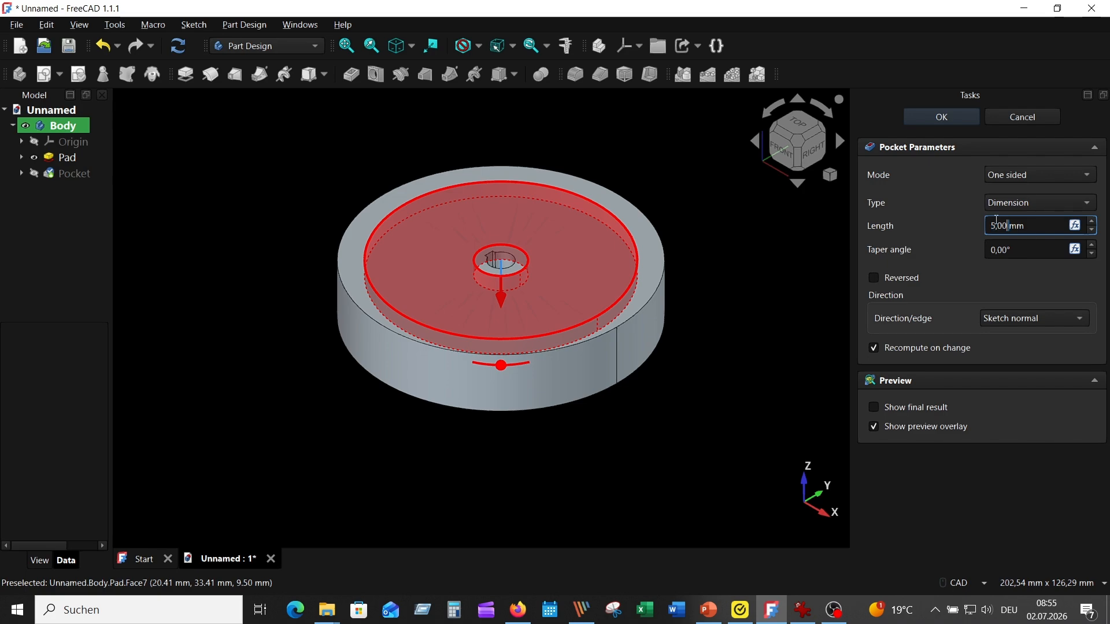
type("5mm")
key("Return")
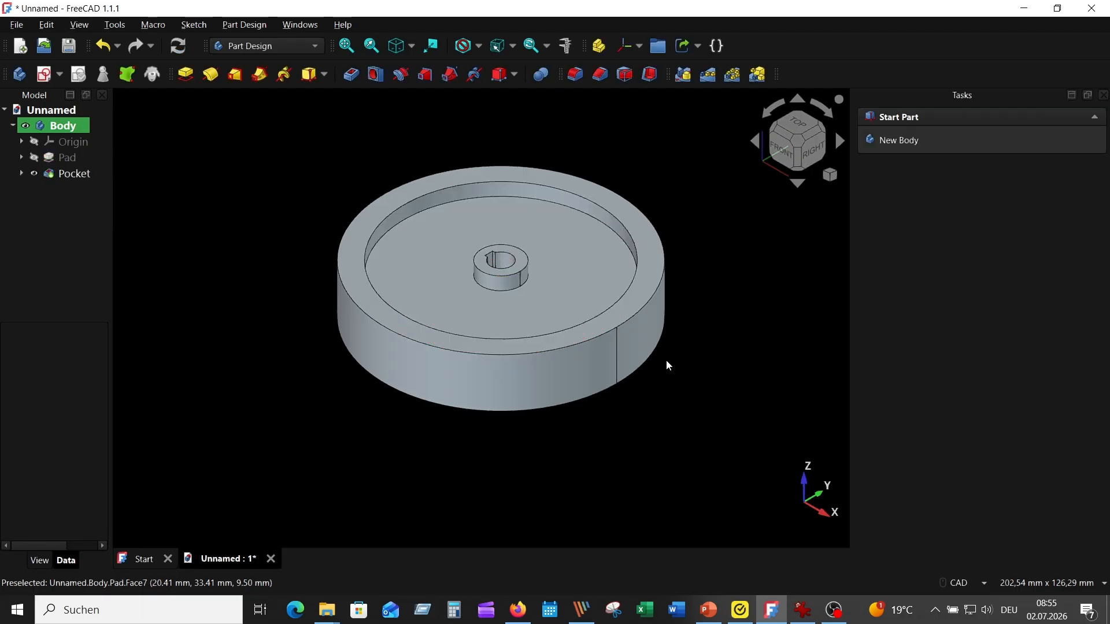
- Mirror the ring pocket about the Base XY-plane to recess the disc's opposite side as well
left_click(74, 174)
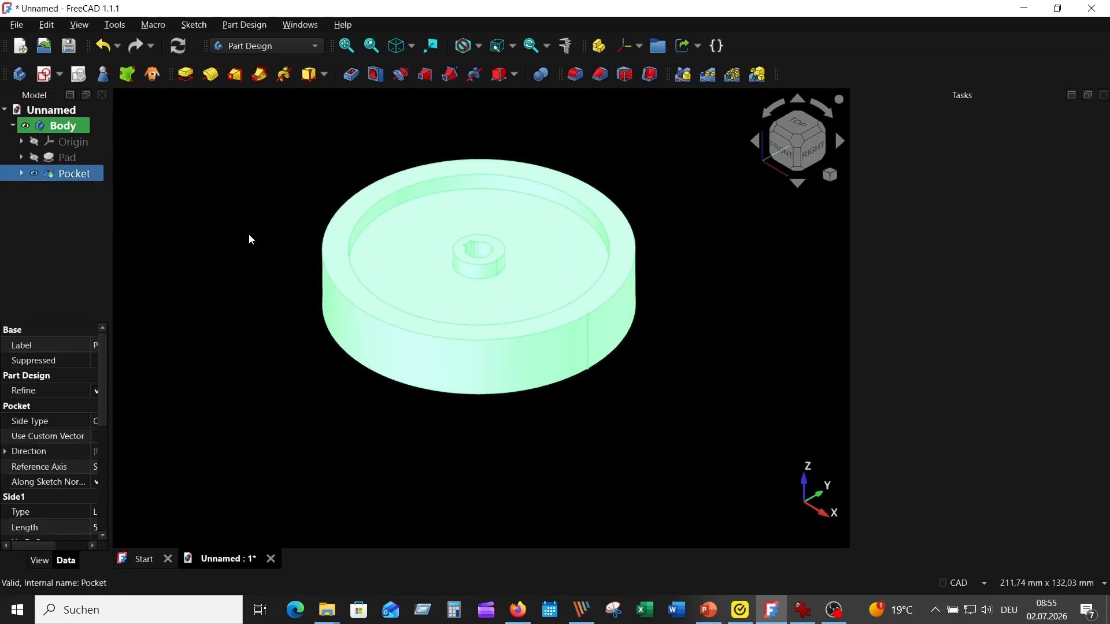
left_click(248, 172)
left_click(94, 174)
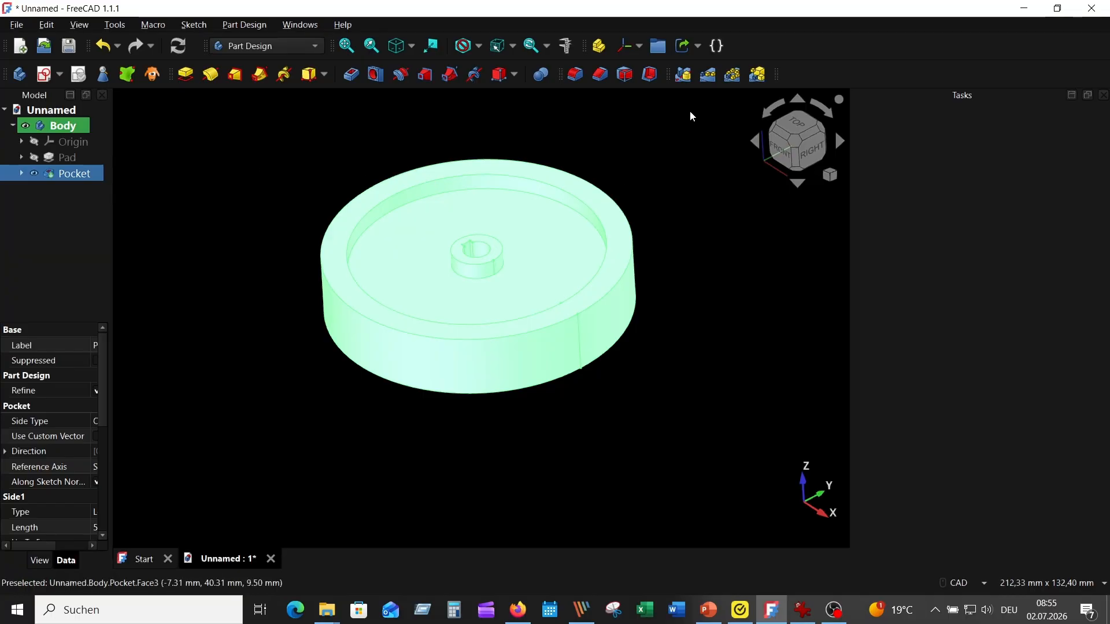
left_click(683, 74)
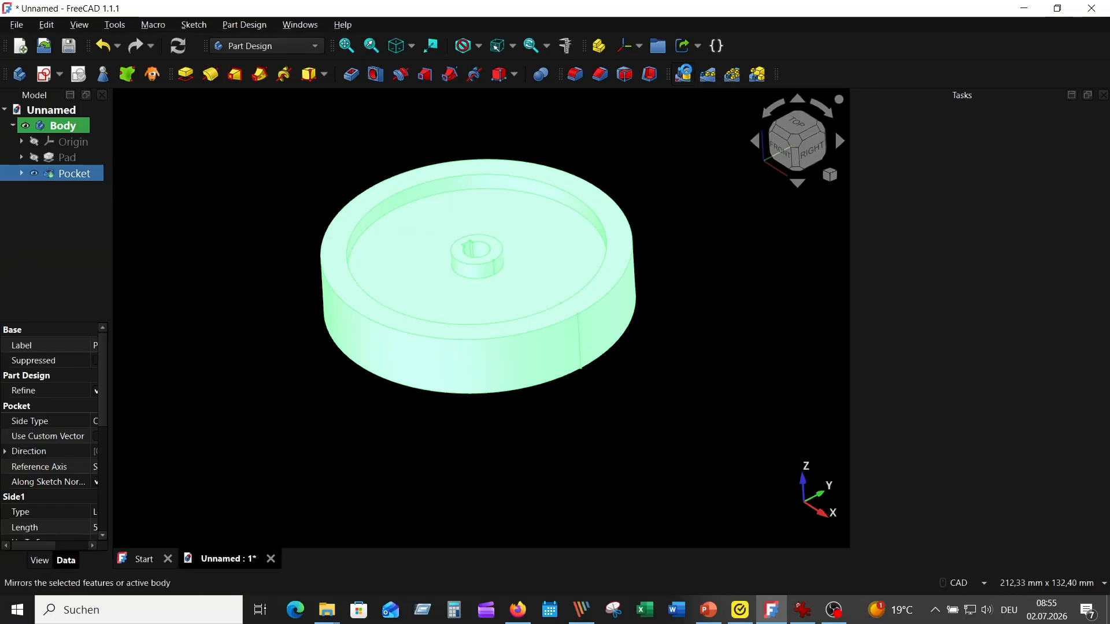
middle_click_drag(696, 141, 701, 107)
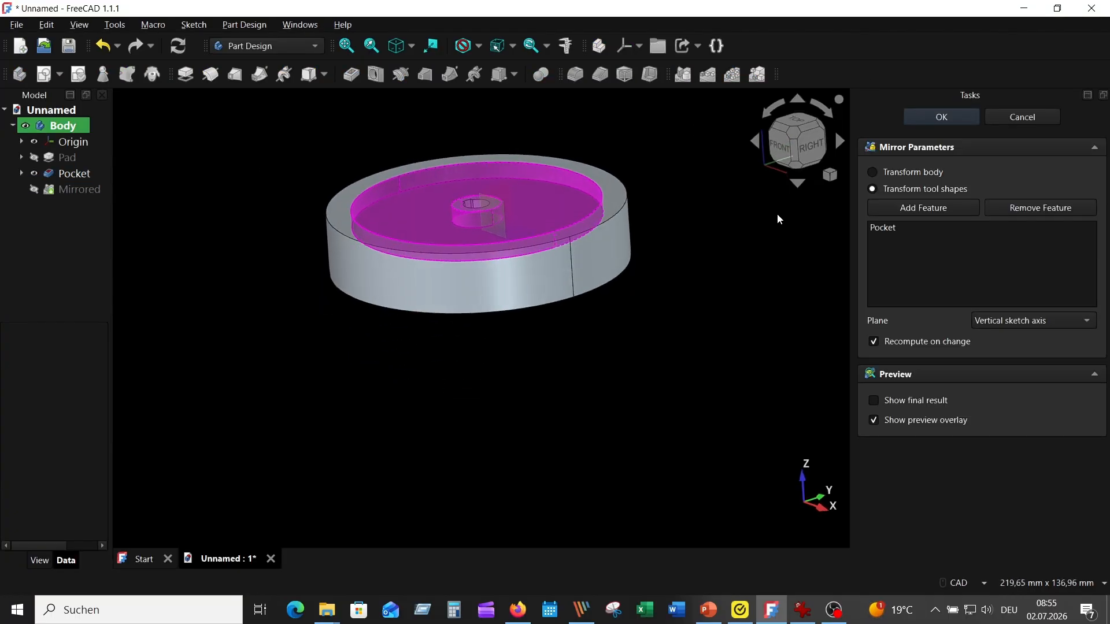
left_click(996, 326)
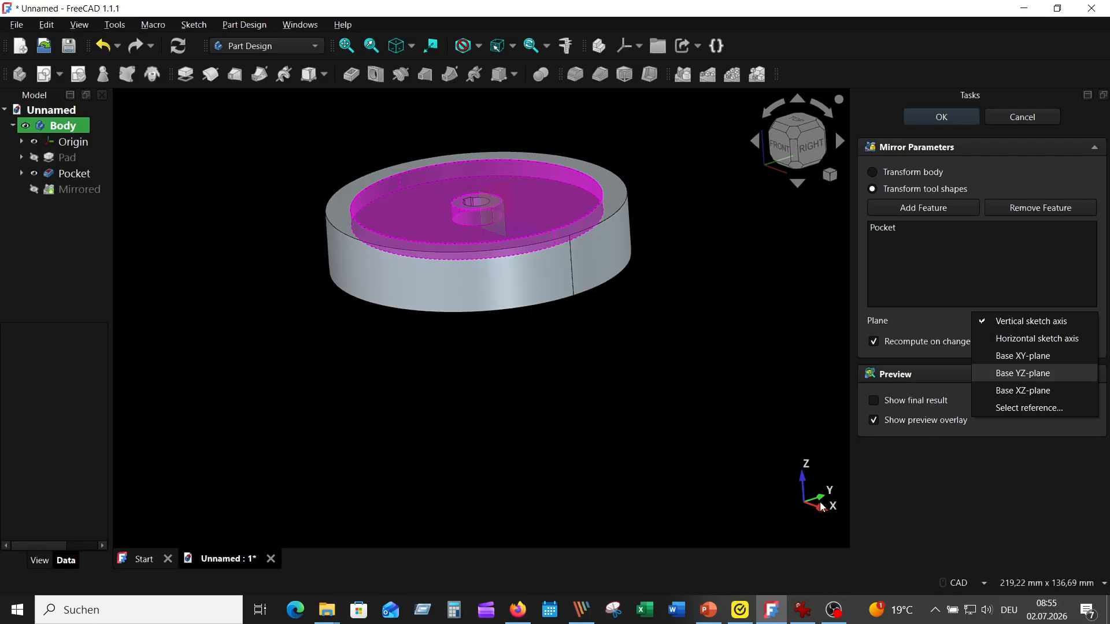
left_click(1020, 355)
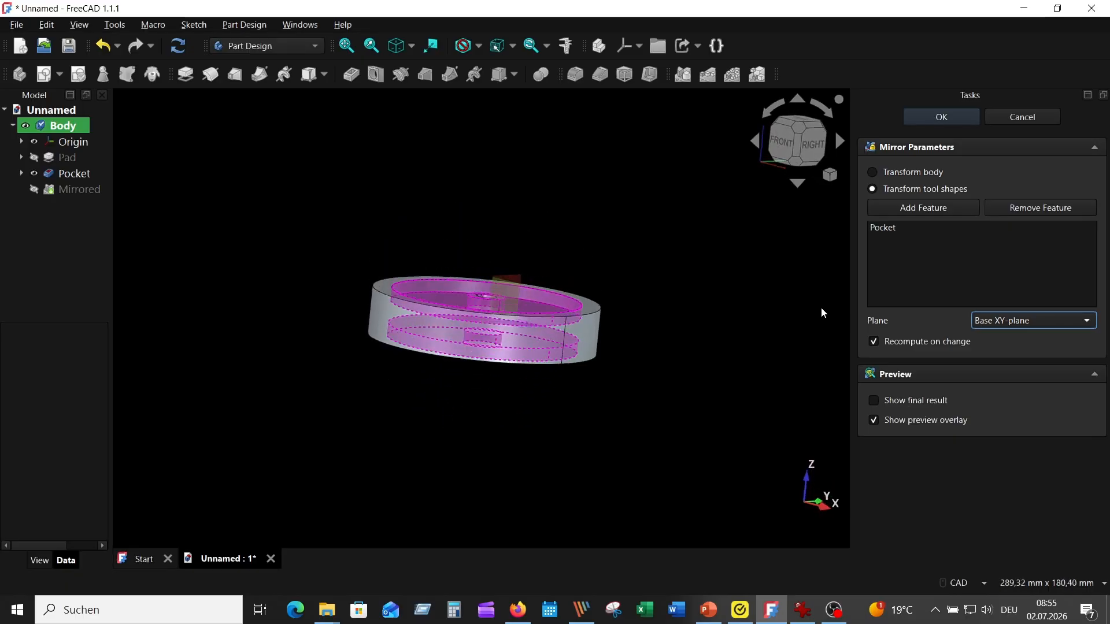
left_click(947, 122)
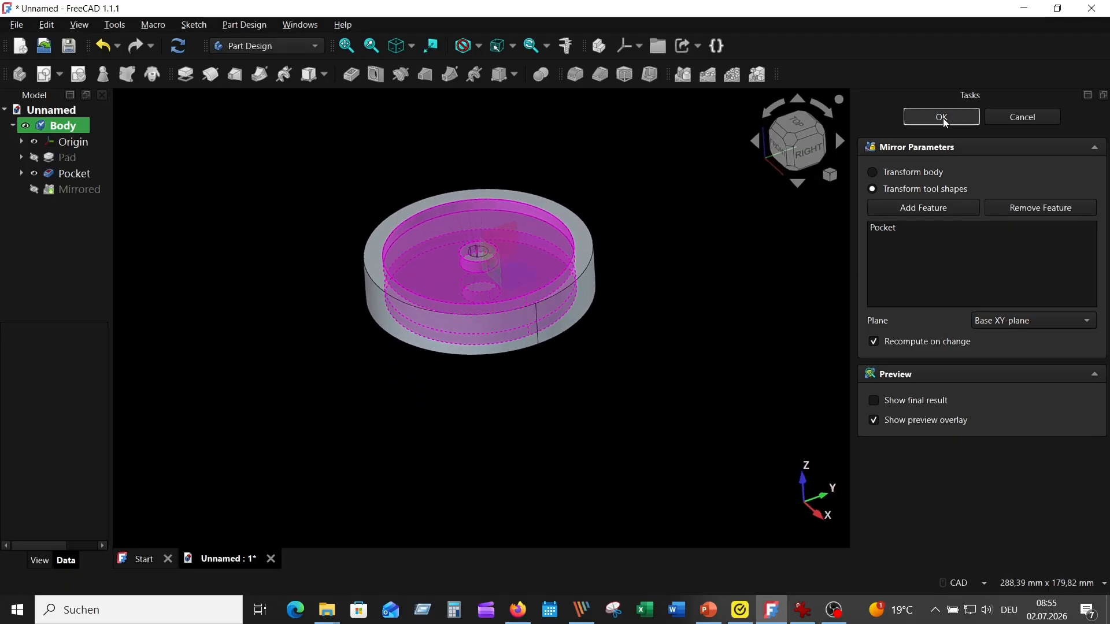
key("5")
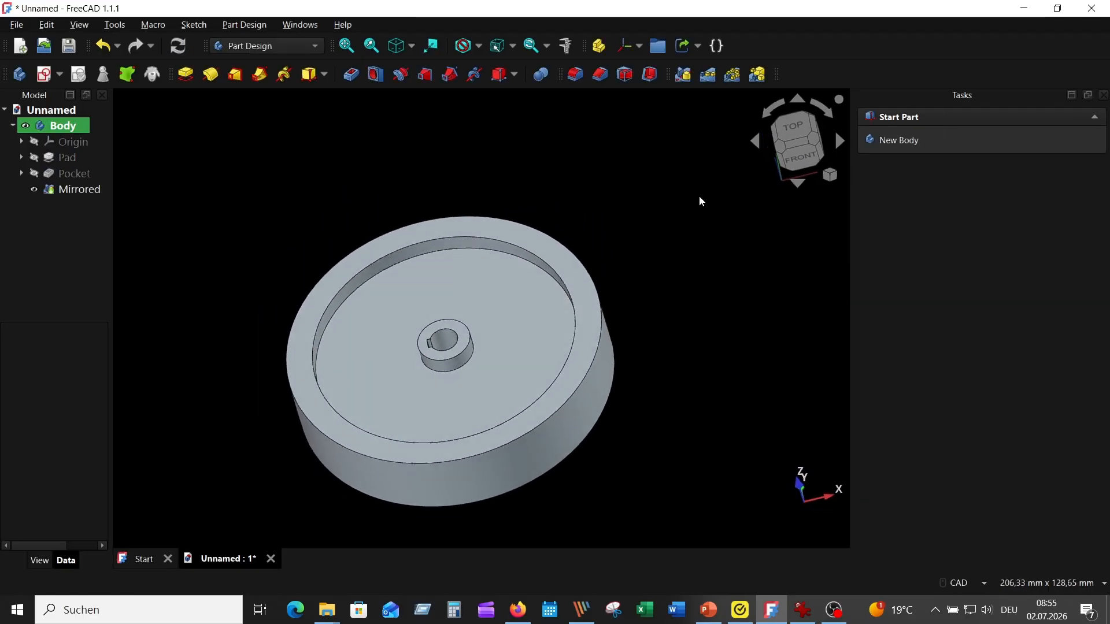
key("0")
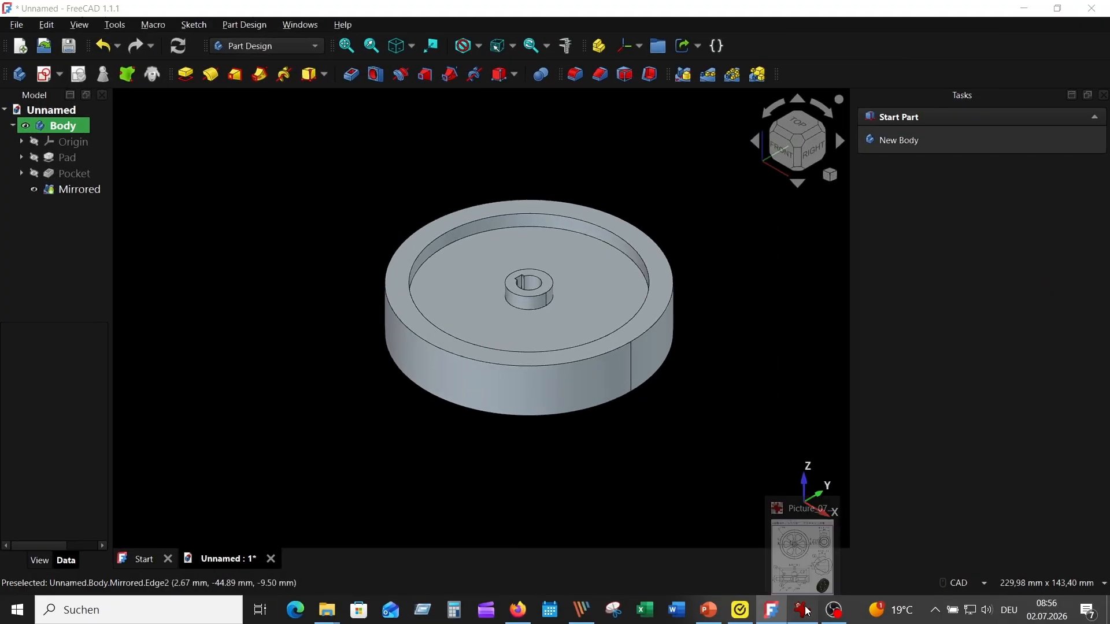
- Consult the reference drawing for the spoke cut-out, and start a new sketch on the recessed web face
left_click(807, 611)
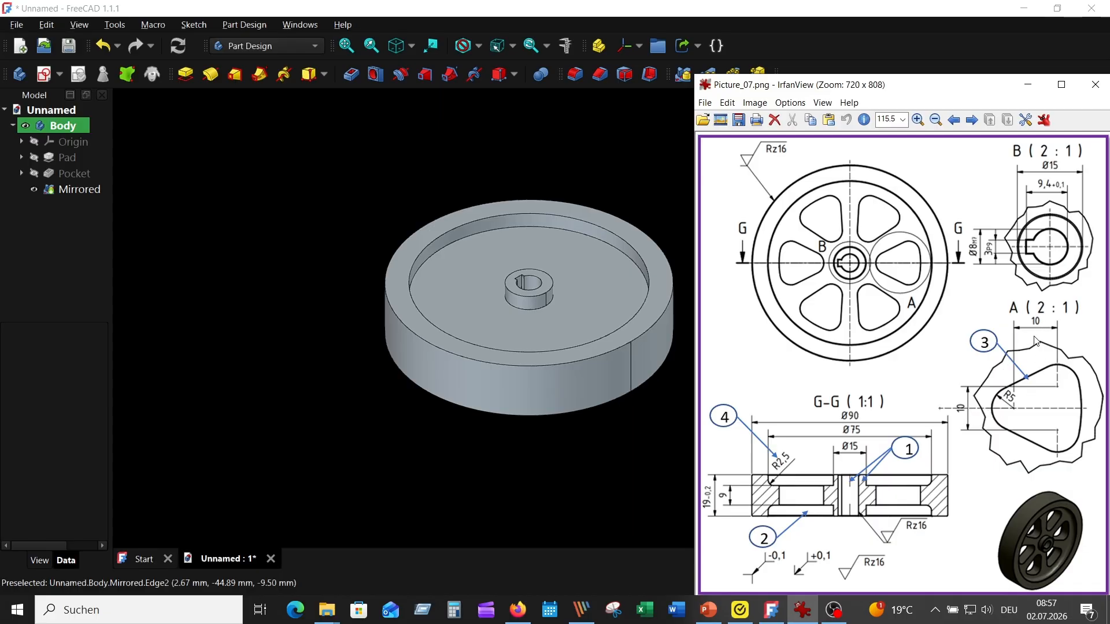
left_click(598, 283)
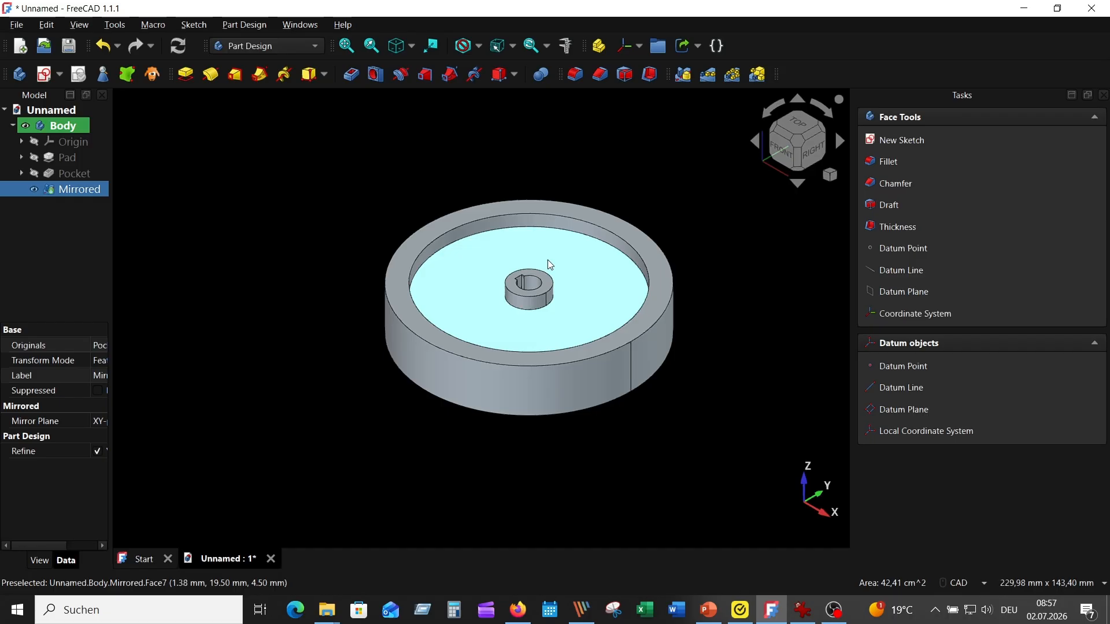
left_click(46, 76)
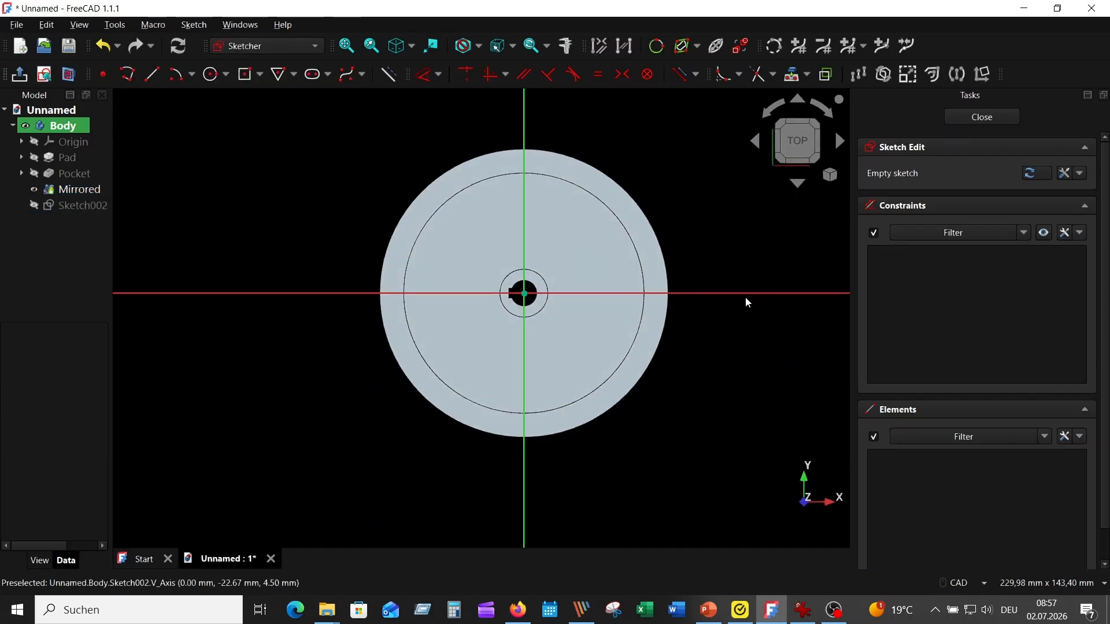
- Project the hub circle and the inner rim circle into the sketch as external geometry
left_click(792, 74)
scroll(553, 302, "up", 3)
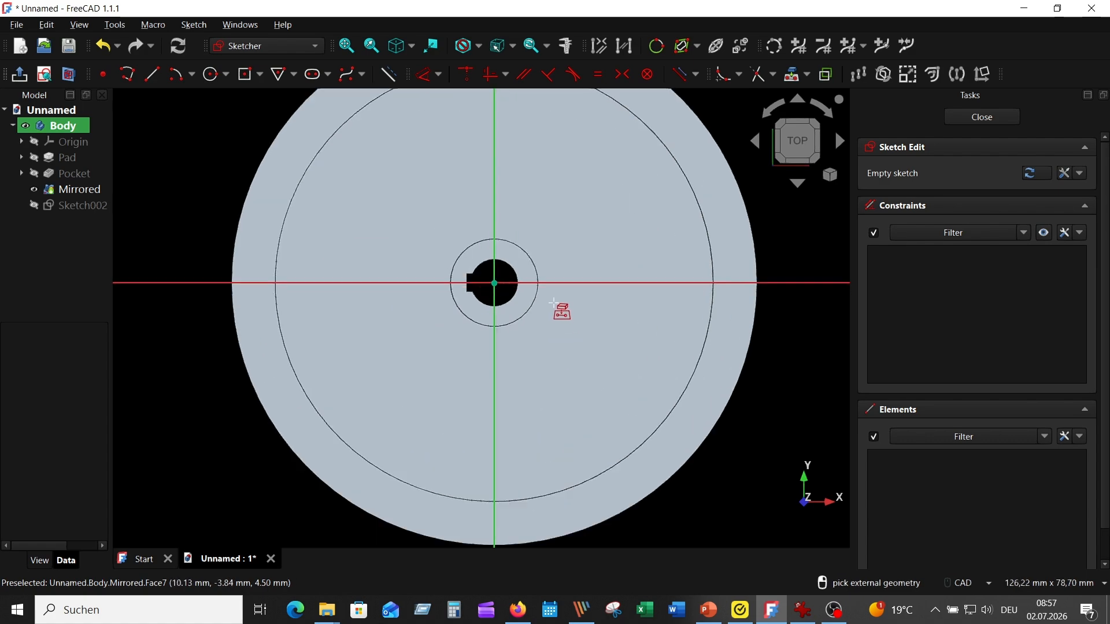
left_click(536, 300)
left_click(713, 307)
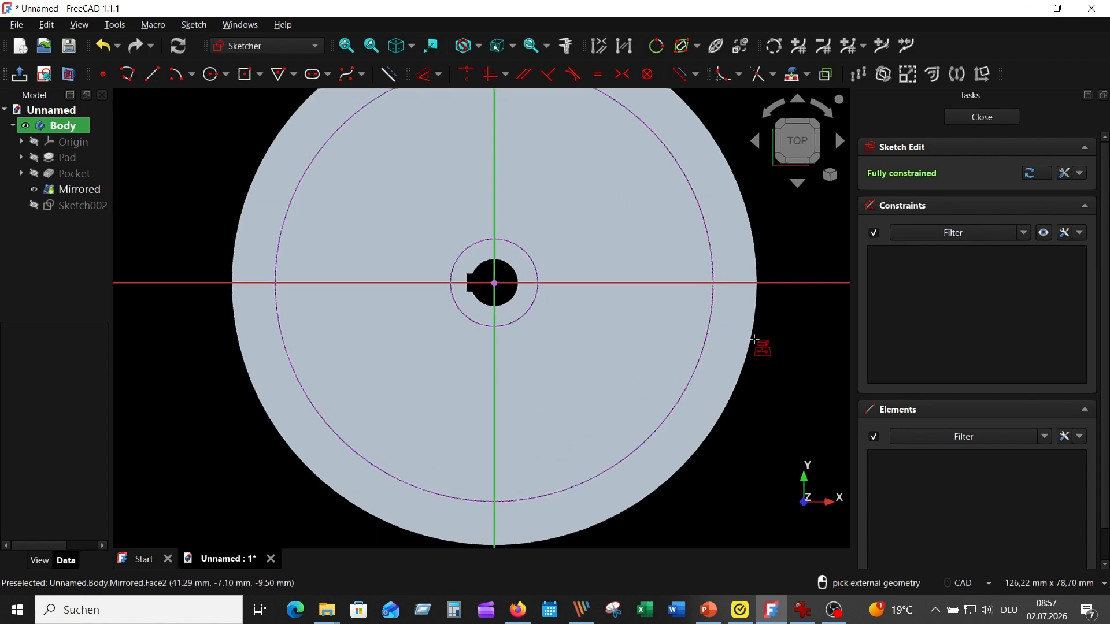
scroll(788, 371, "up", 1)
scroll(778, 409, "down", 2)
middle_click_drag(768, 401, 722, 388)
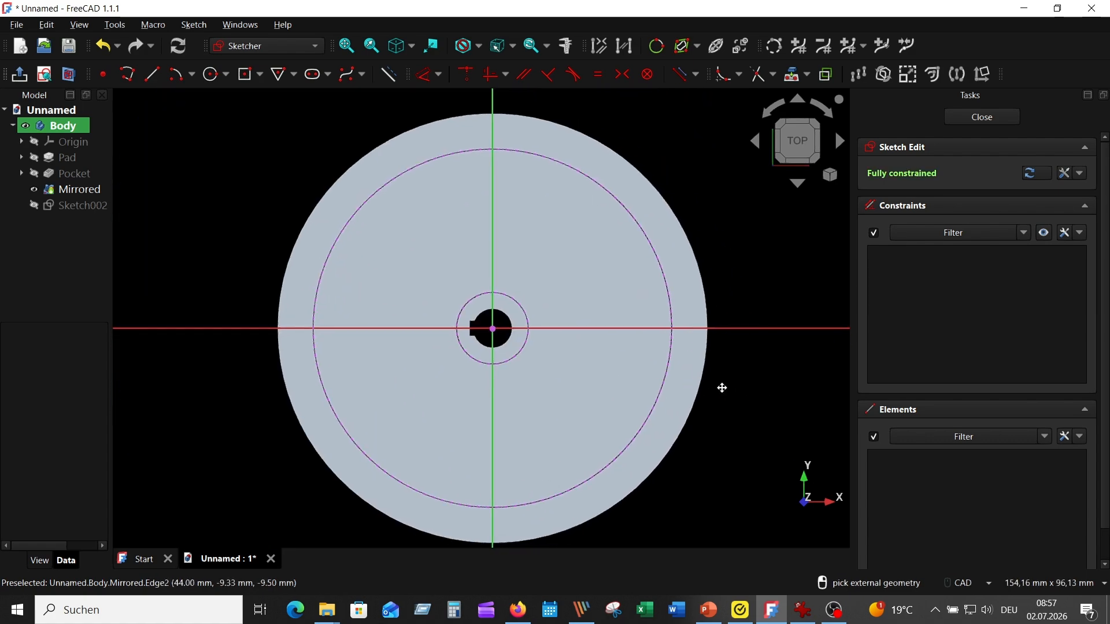
right_click(759, 215)
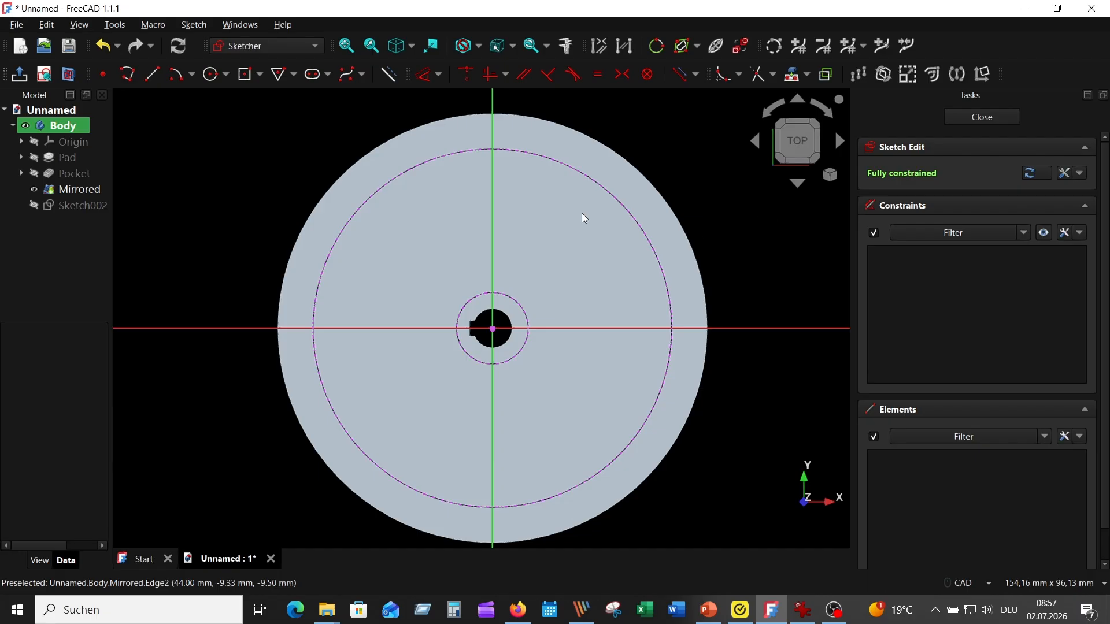
- Draw three circles of radius 5 mm: one centred on the horizontal axis beside the hub, and two nearer the rim, above and below the axis
left_click(211, 75)
left_click(568, 329)
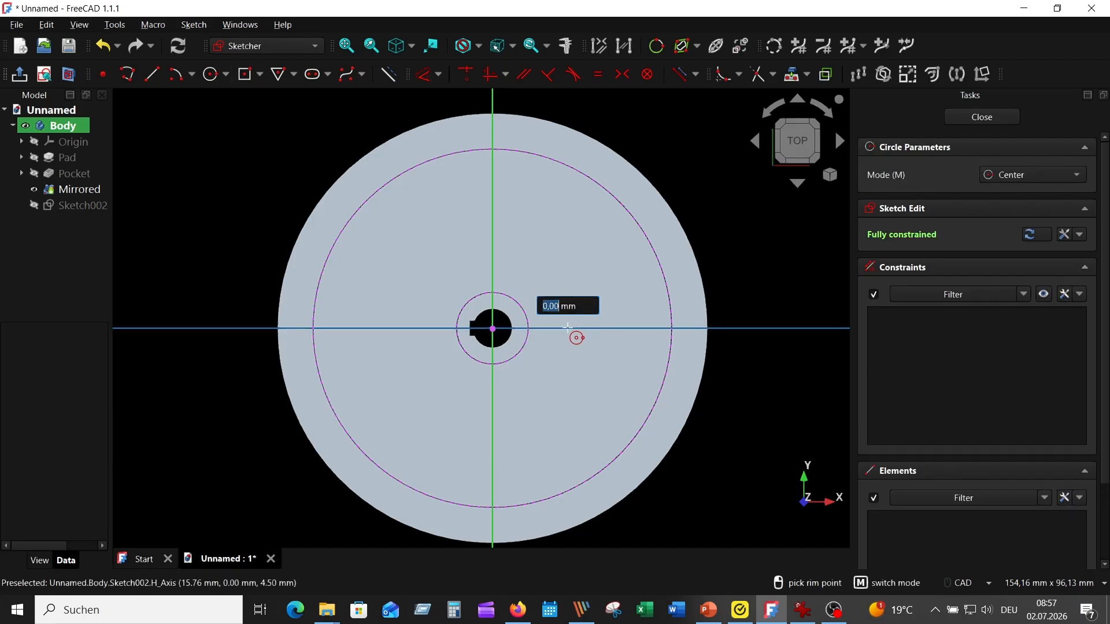
type("5")
key("Return")
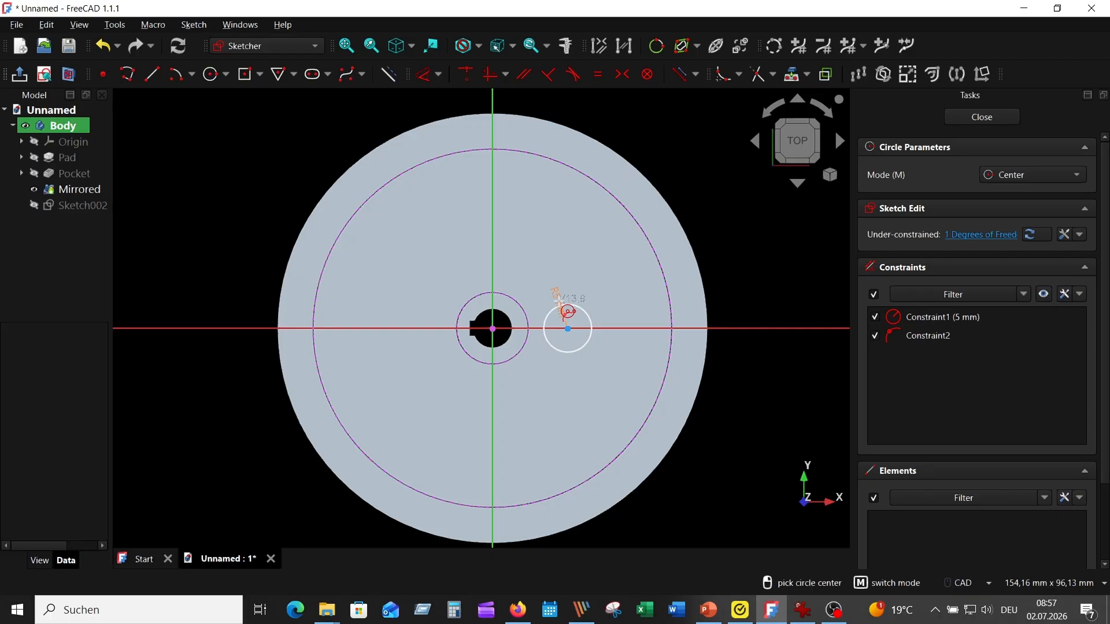
left_click(616, 295)
type("5")
key("Return")
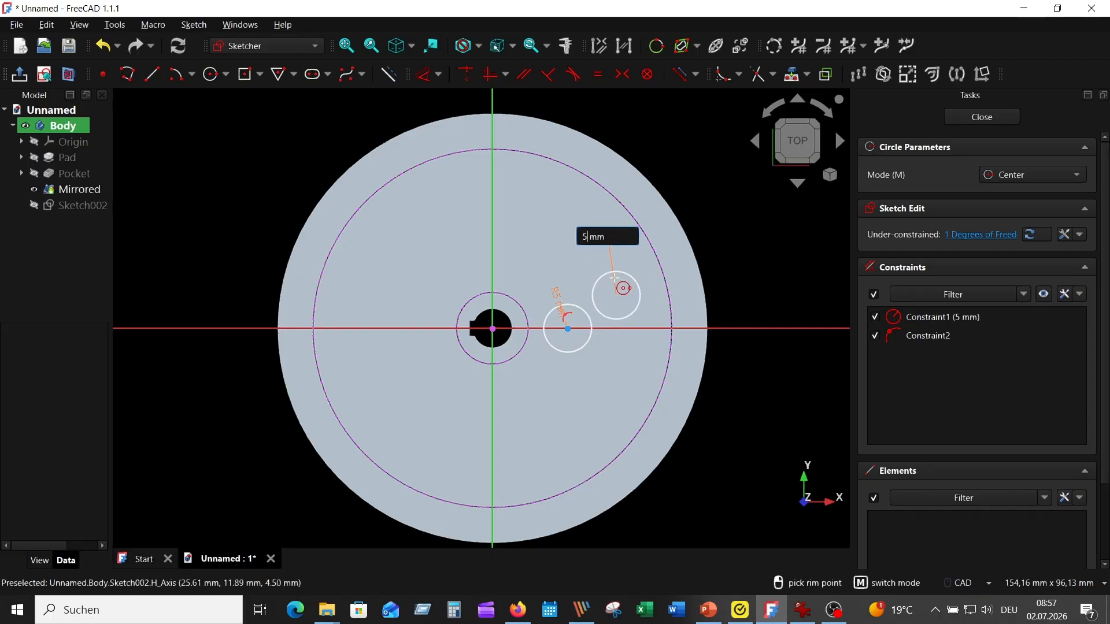
left_click(623, 349)
type("5")
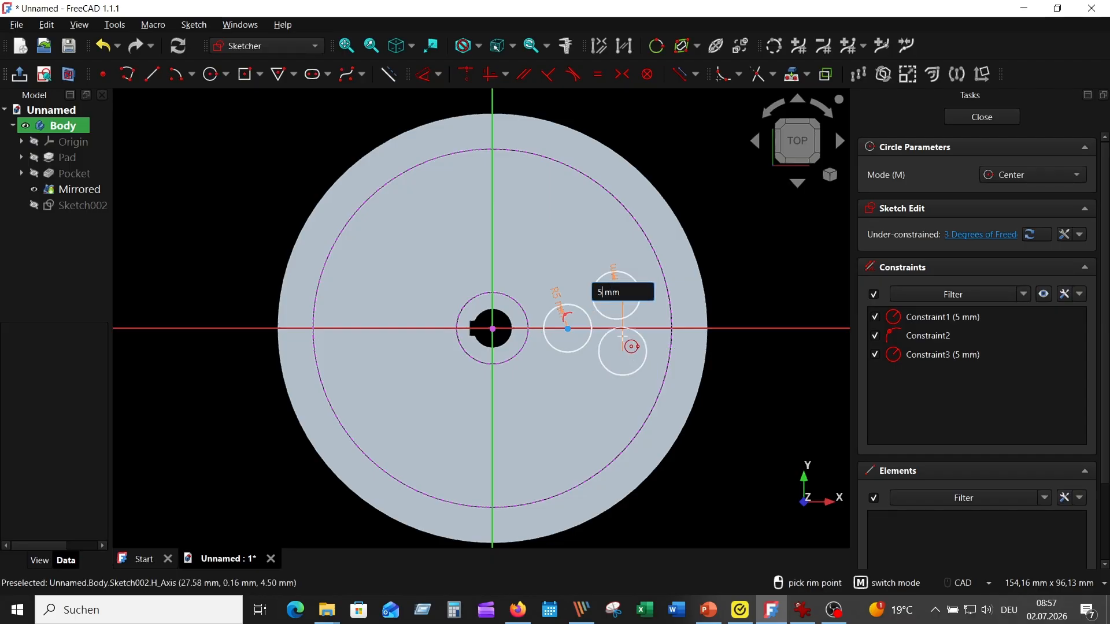
key("Return")
key("Escape")
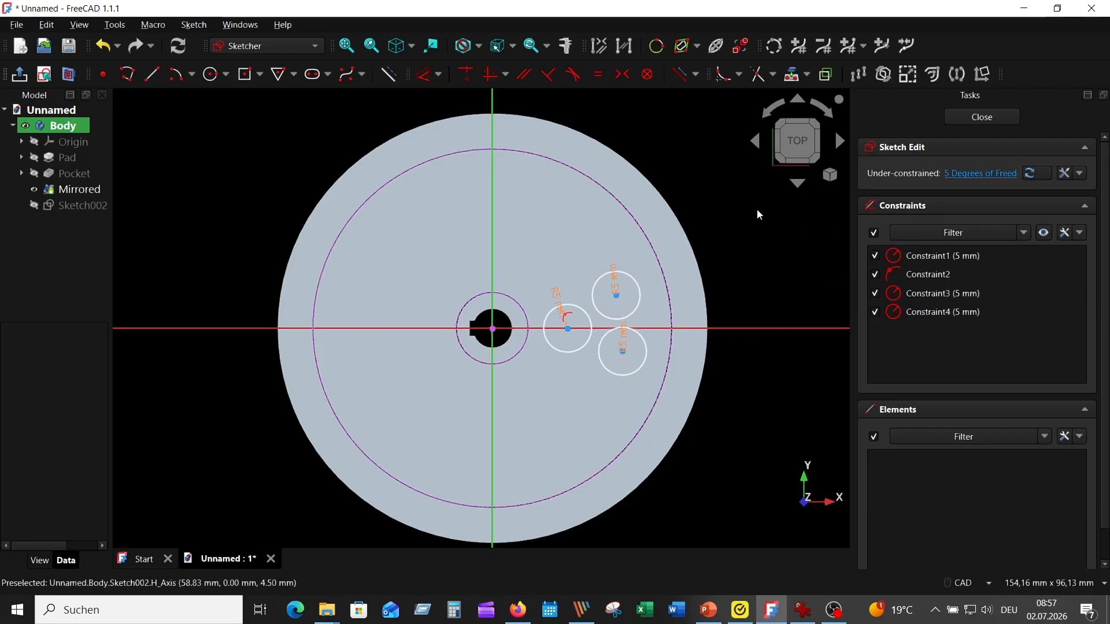
- Align the centres of the two circles nearer the rim vertically and make them symmetric about the horizontal axis
scroll(757, 212, "up", 5)
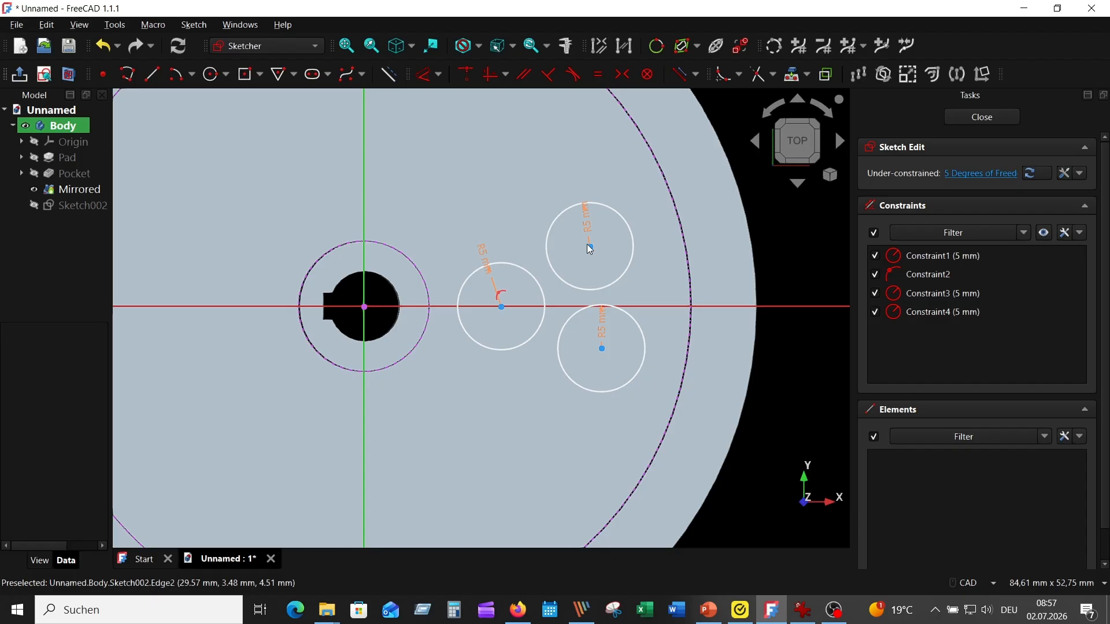
left_click(603, 349)
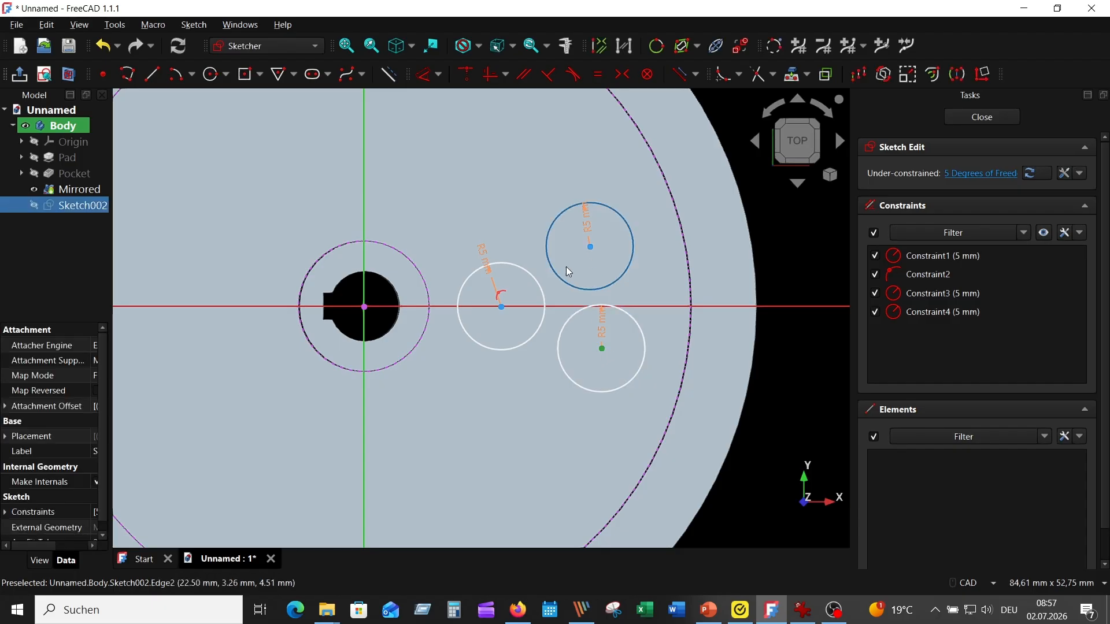
left_click(489, 74)
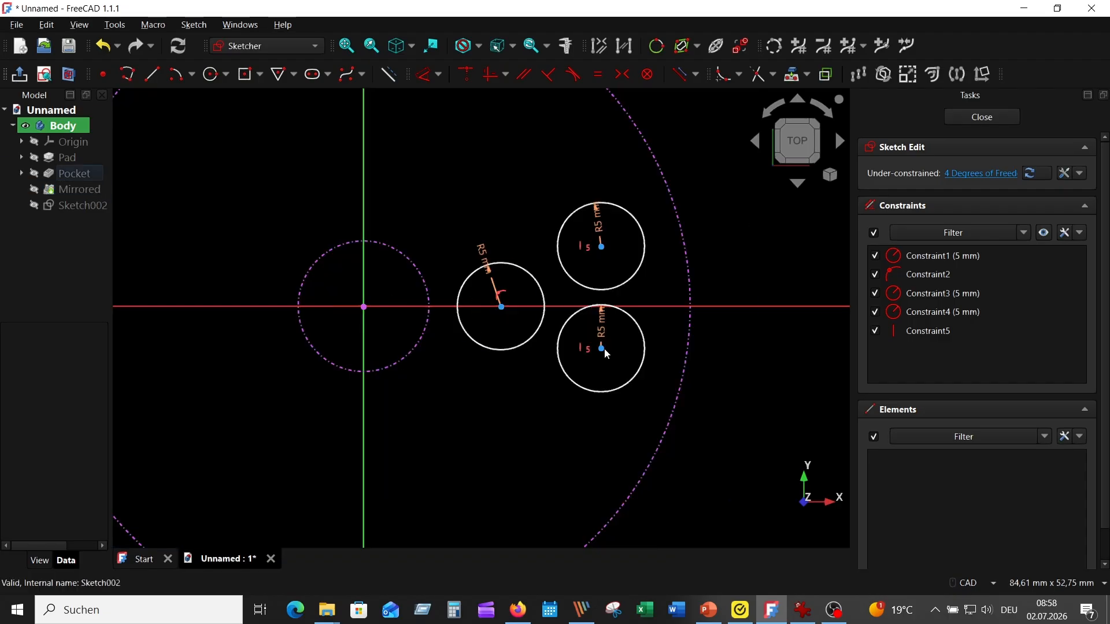
left_click(602, 349)
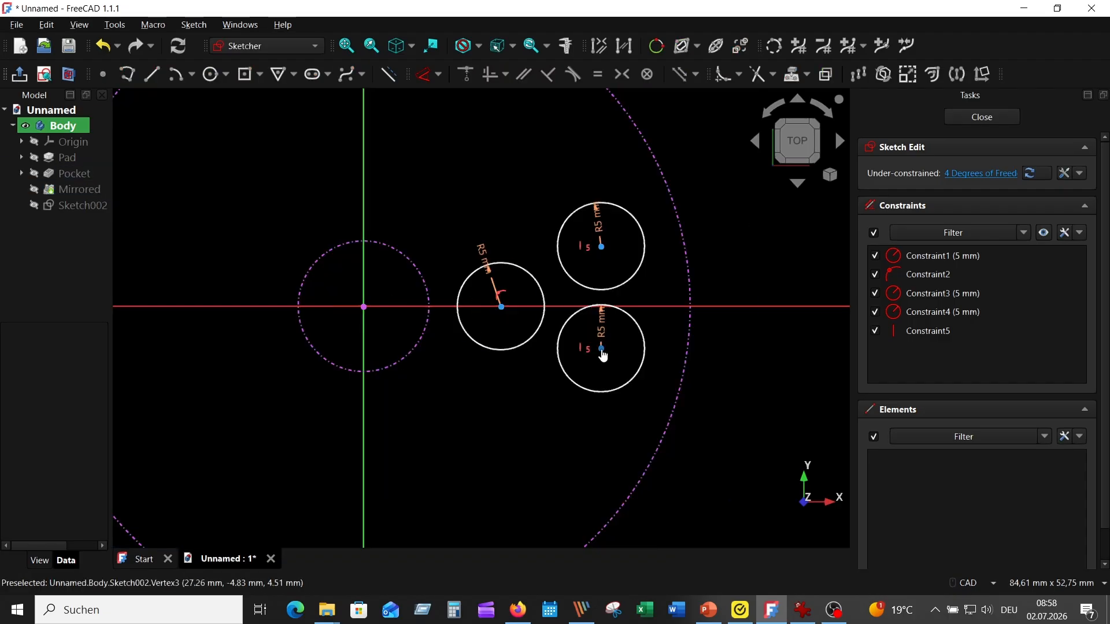
left_click(602, 245)
left_click(732, 306)
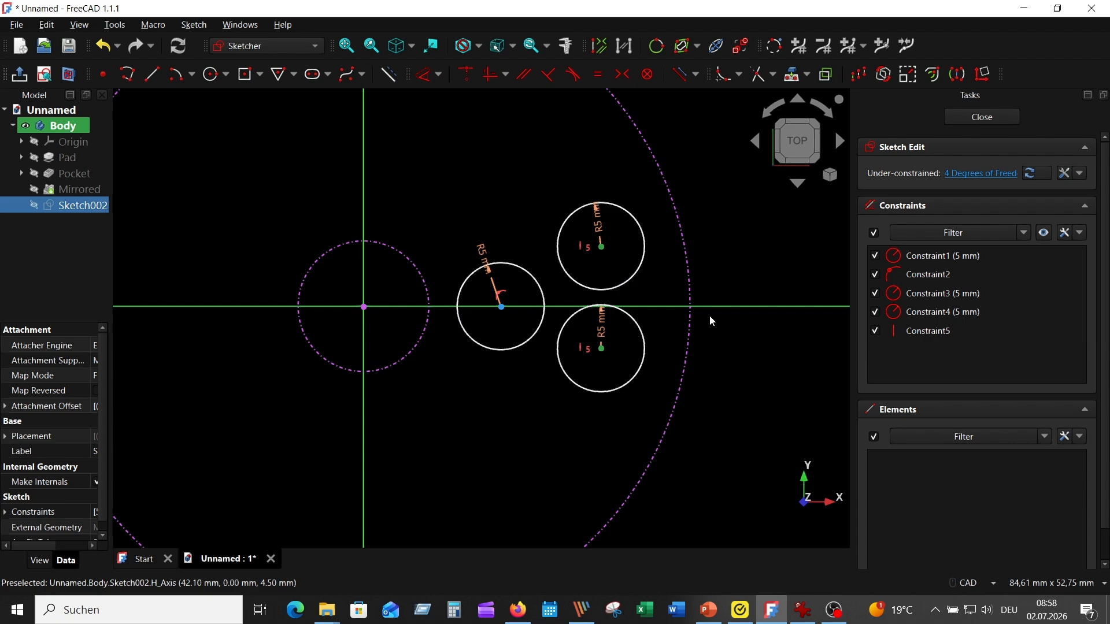
left_click(625, 75)
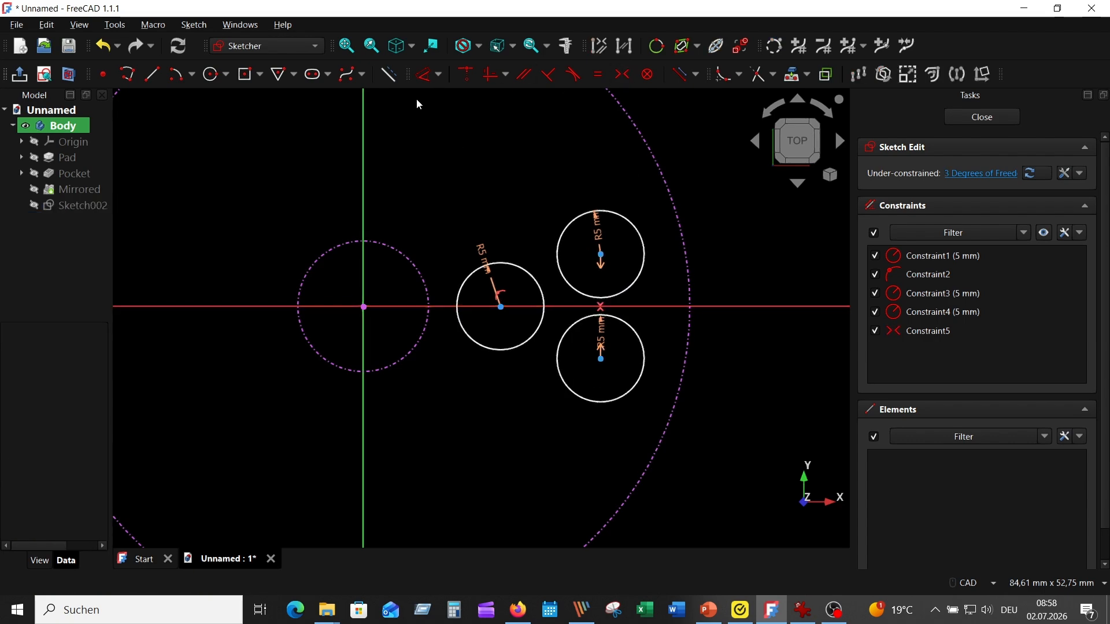
- Dimension the gap between the projected hub circle and the circle on the horizontal axis as 5 mm
left_click(425, 74)
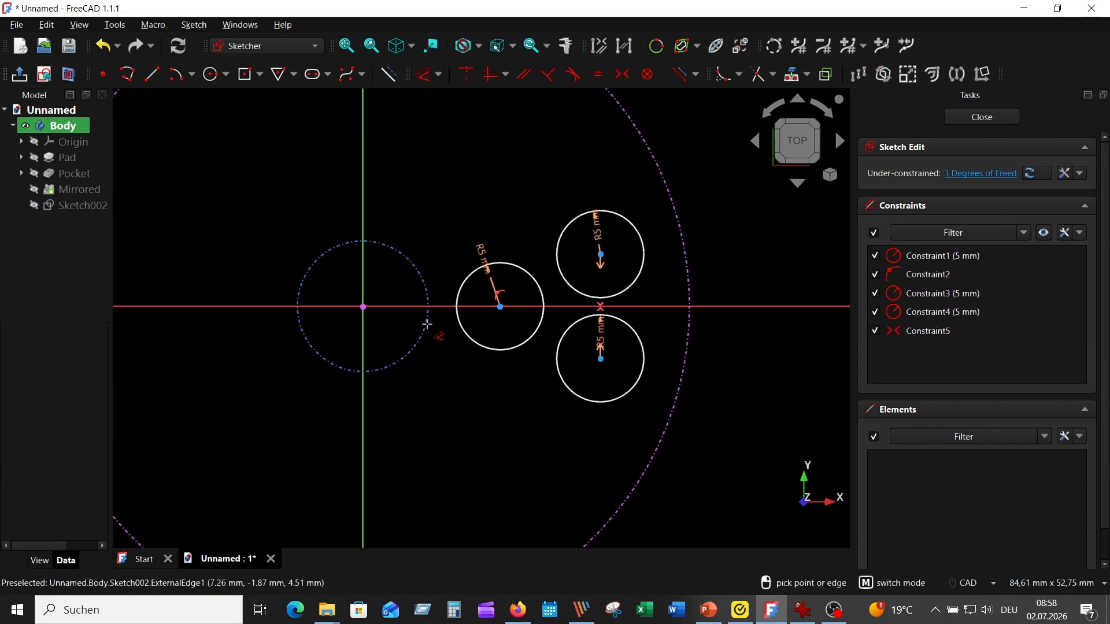
left_click(424, 328)
left_click(458, 297)
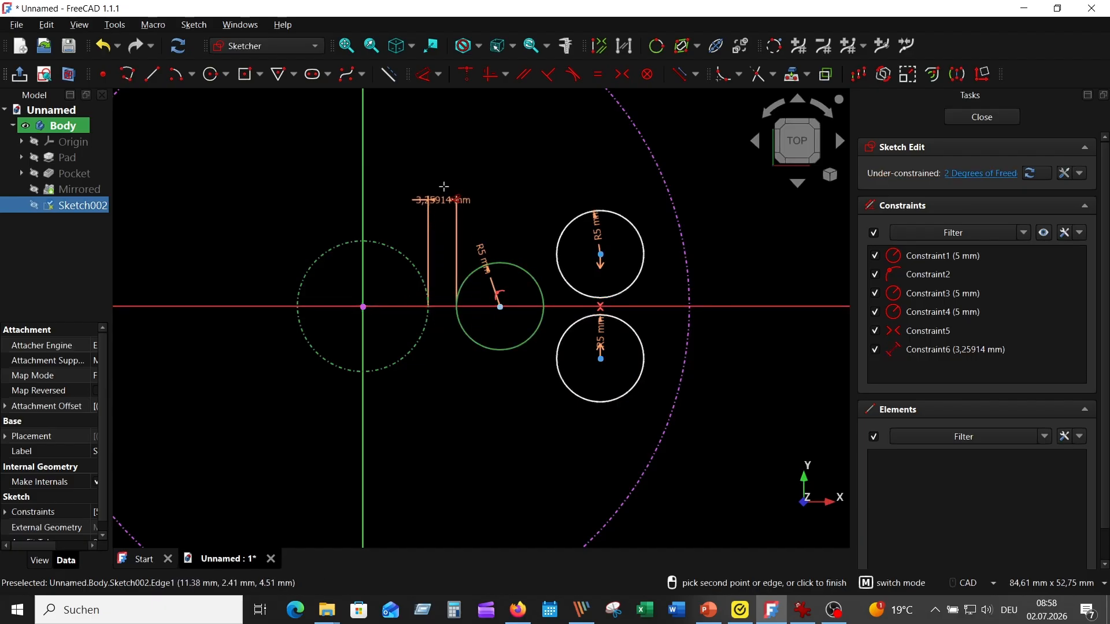
left_click(444, 186)
type("5")
key("Return")
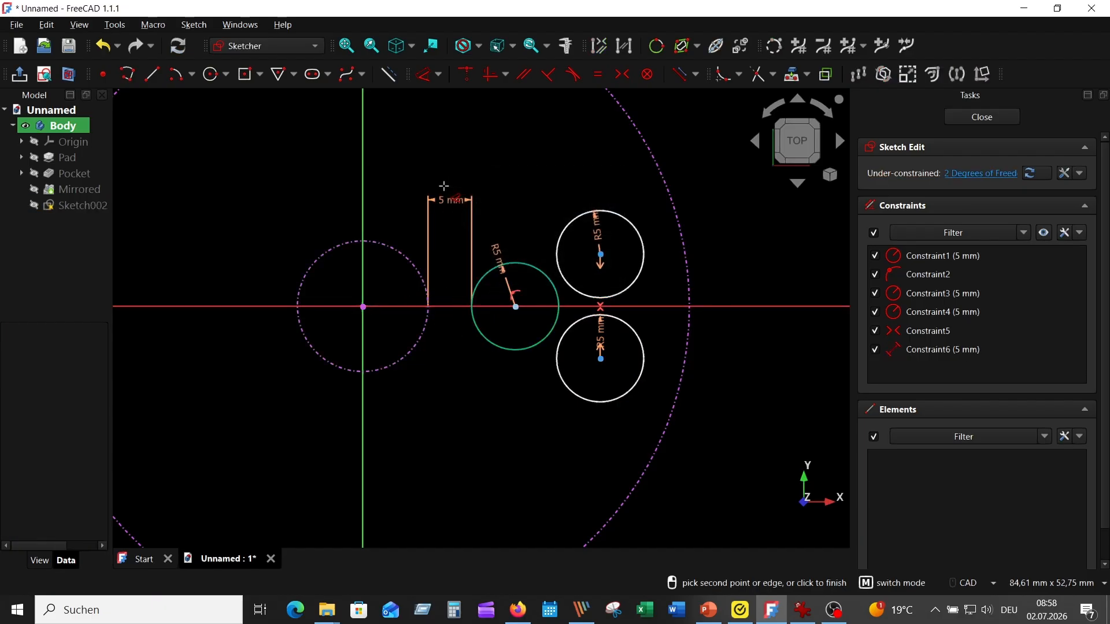
- Set the horizontal distance from the axis circle's centre to the upper circle's centre to 10 mm
left_click(516, 307)
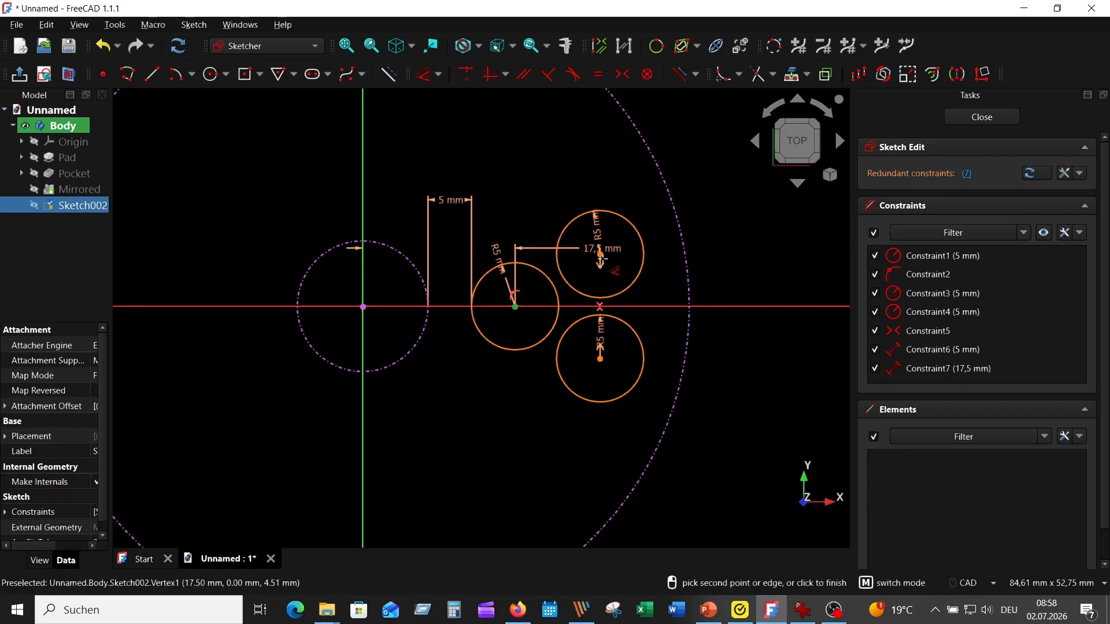
left_click(600, 254)
left_click(590, 168)
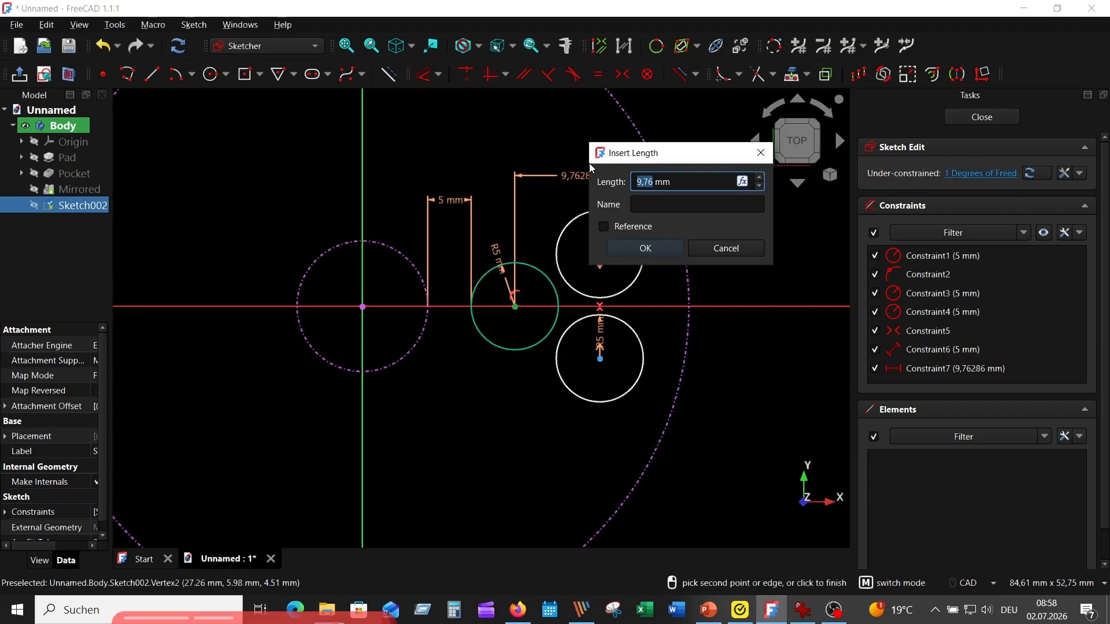
type("10")
key("Return")
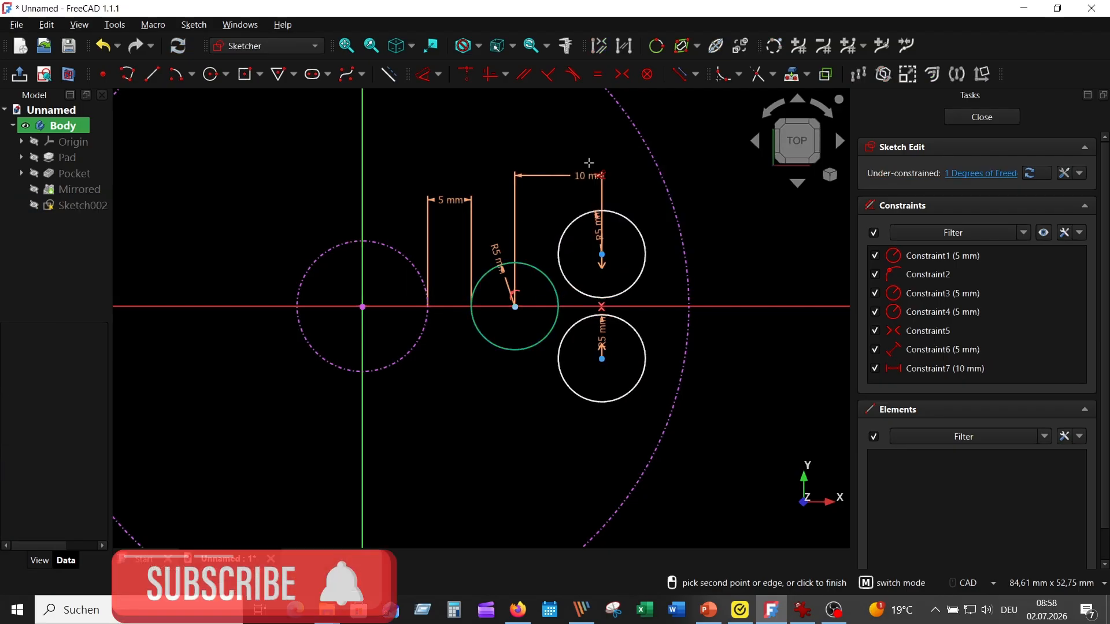
left_click(602, 254)
left_click(599, 355)
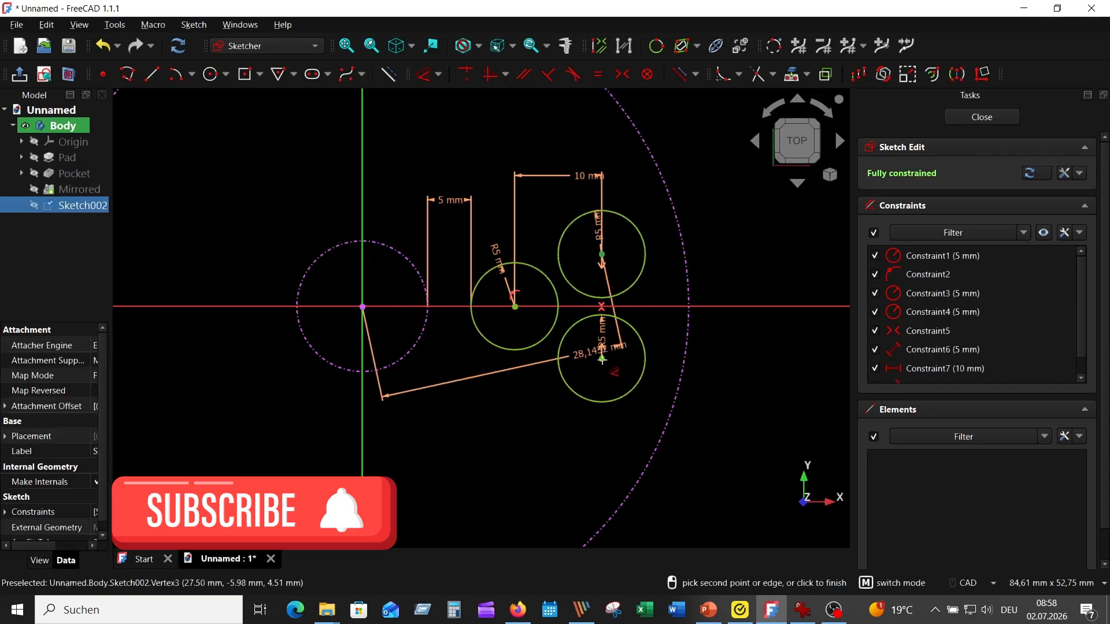
left_click(688, 341)
left_click(758, 451)
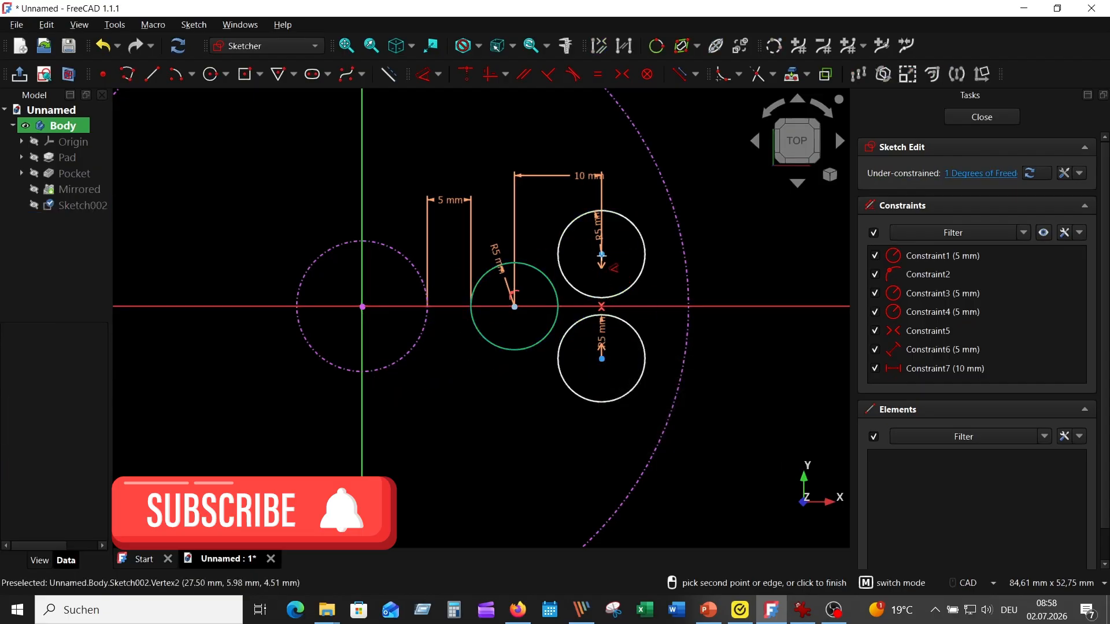
- Set the vertical distance between the upper and lower circle centres to 10 mm
left_click(601, 254)
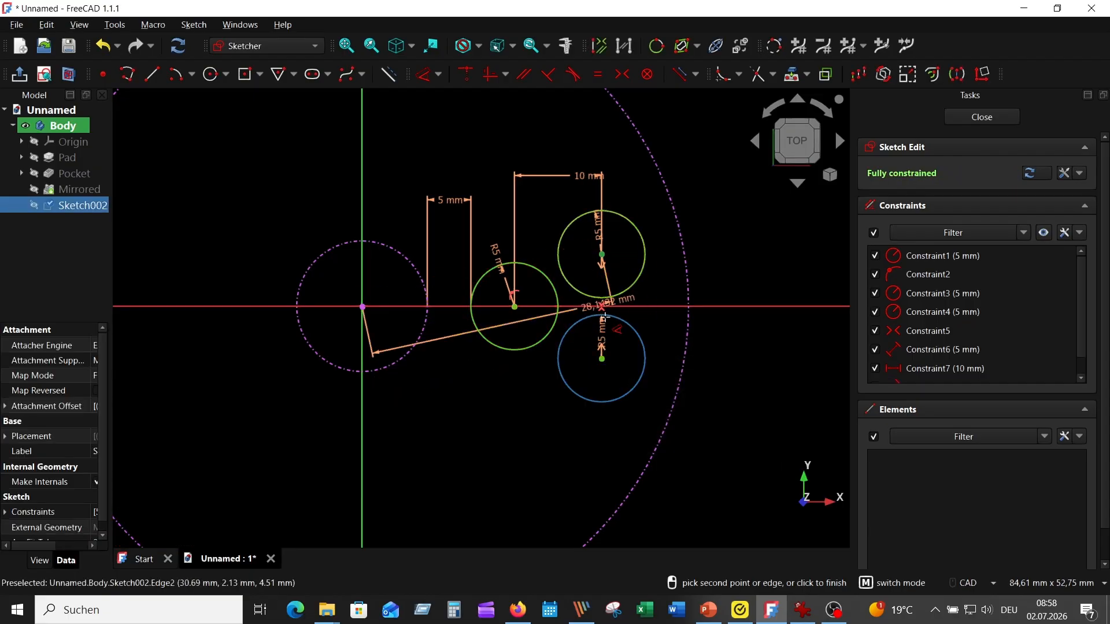
left_click(602, 358)
left_click(731, 399)
type("10")
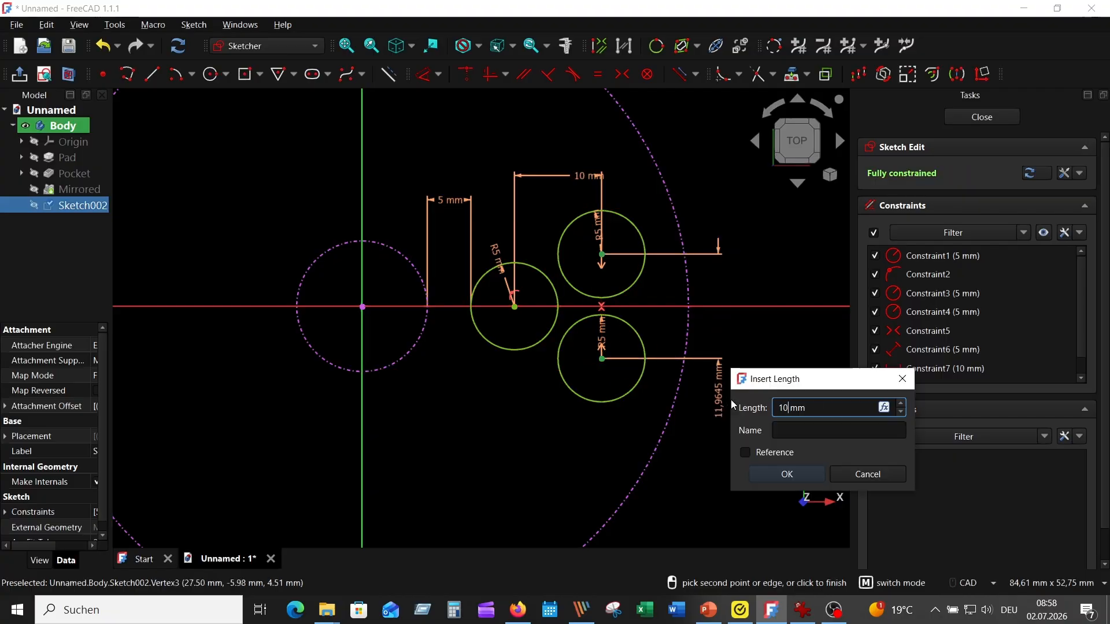
key("Return")
scroll(746, 374, "up", 1)
scroll(759, 345, "down", 1)
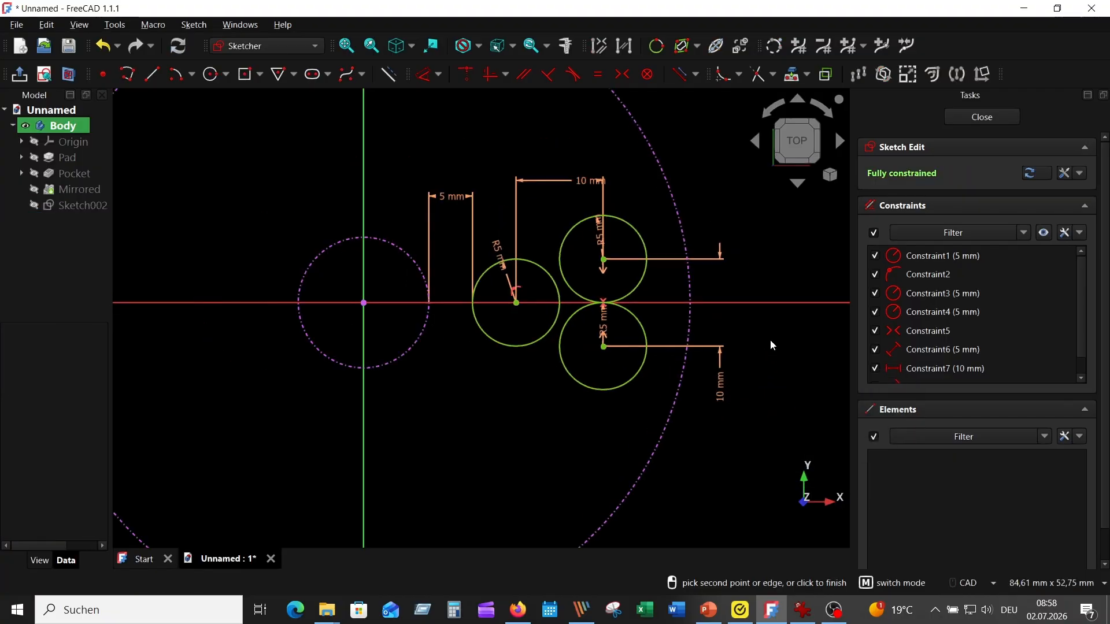
key("Escape")
- Draw an arc of about 51 mm radius, centred on the horizontal axis beyond the hub, passing on the rim side of the upper and lower circles
left_click(212, 75)
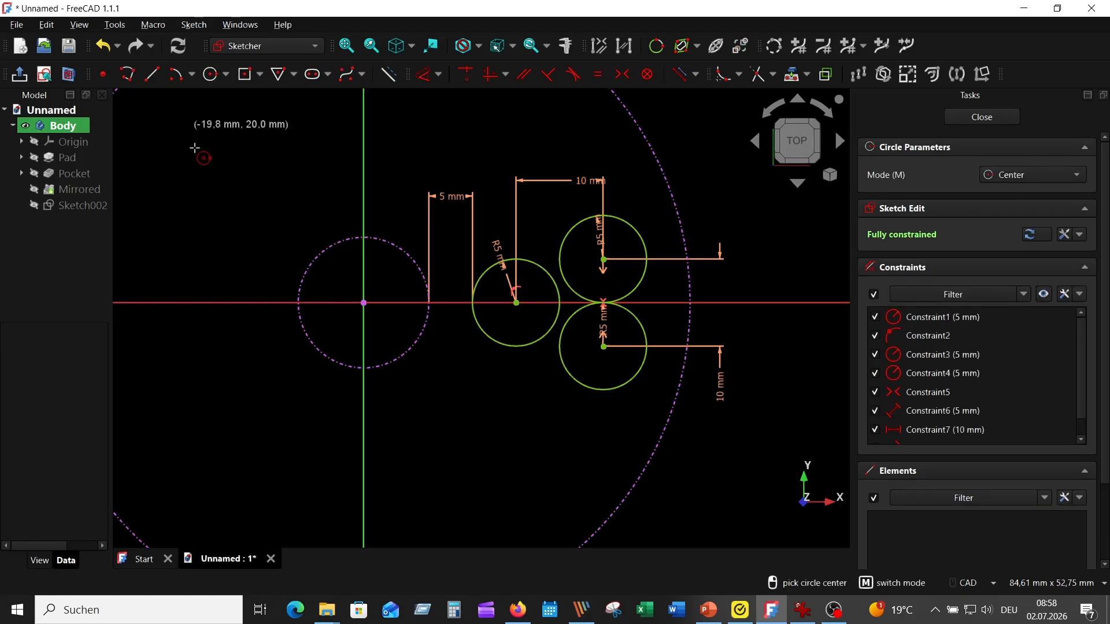
left_click(178, 75)
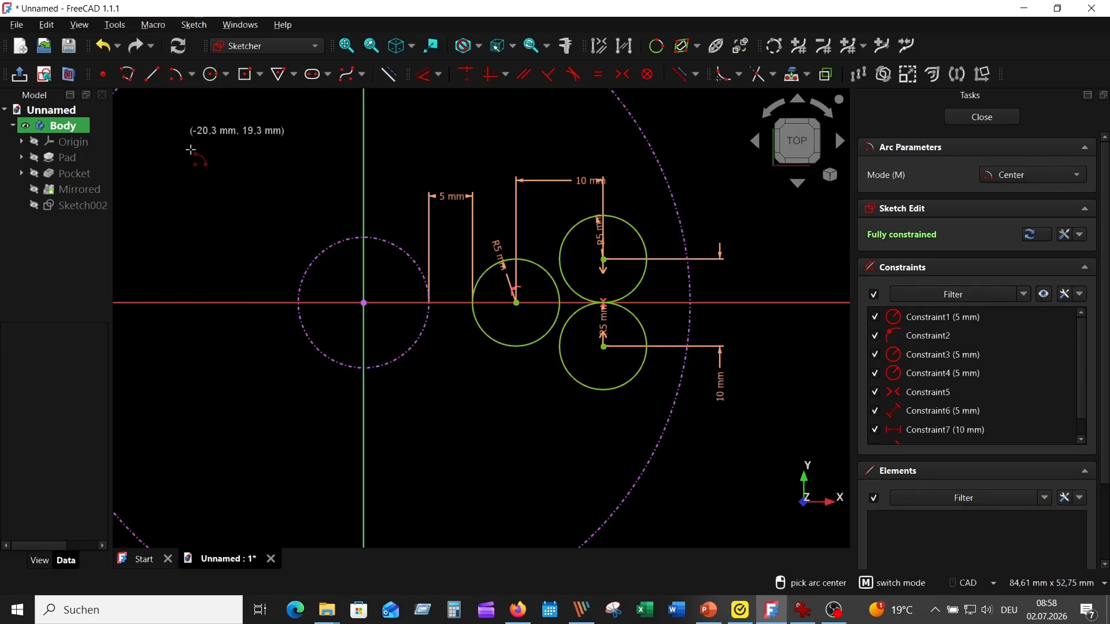
left_click(214, 302)
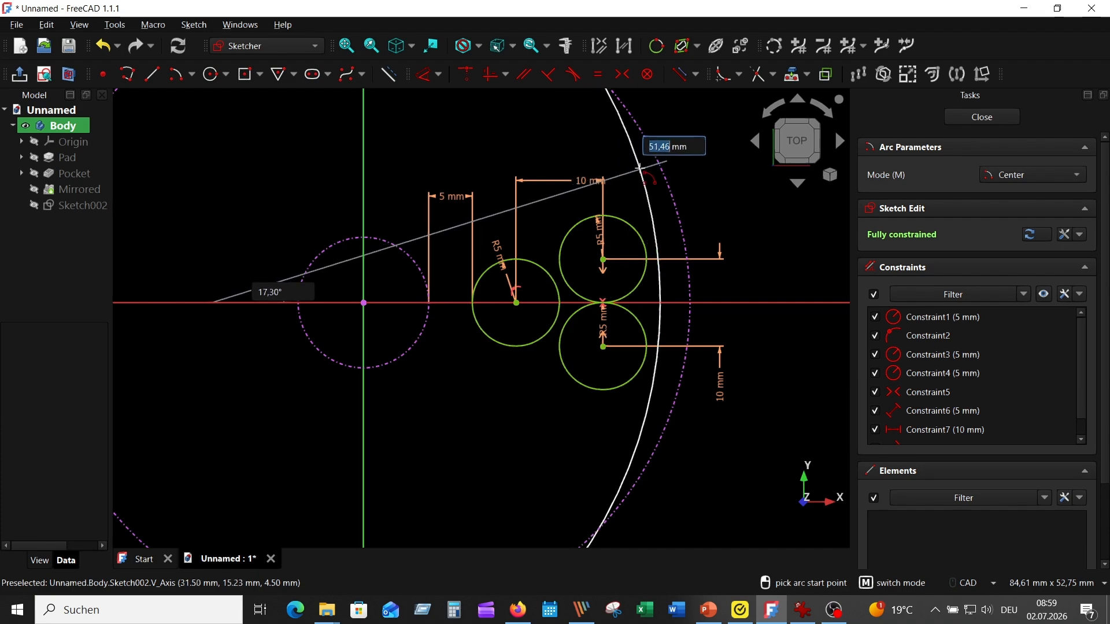
left_click(640, 170)
left_click(630, 421)
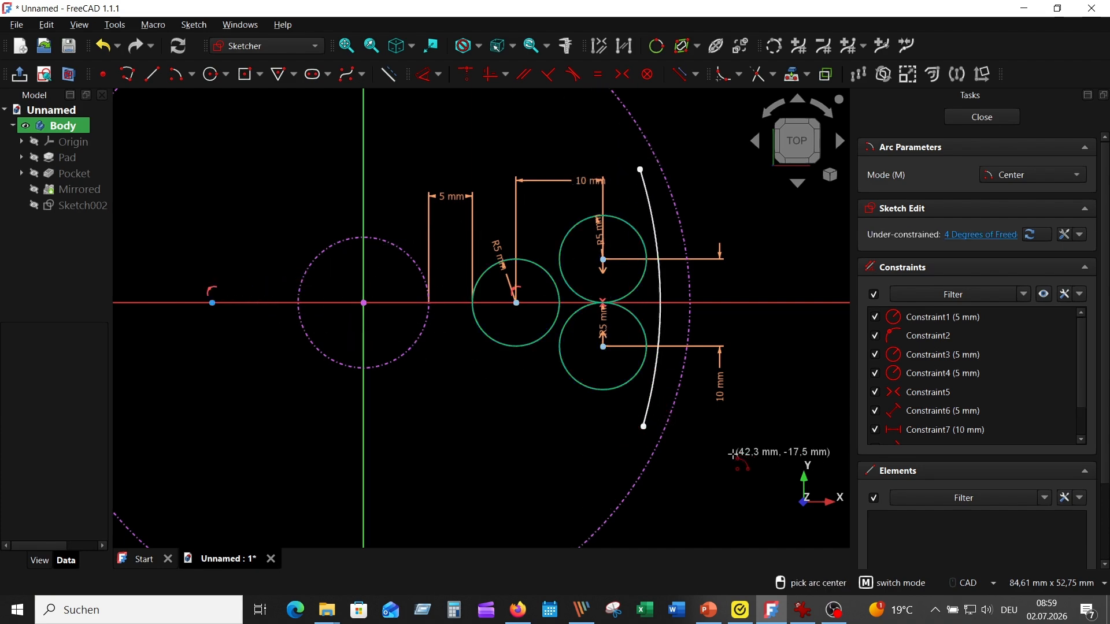
key("Escape")
- Constrain the large rim-side arc tangent to the upper circle and try the same tangency with the lower circle
left_click(656, 237)
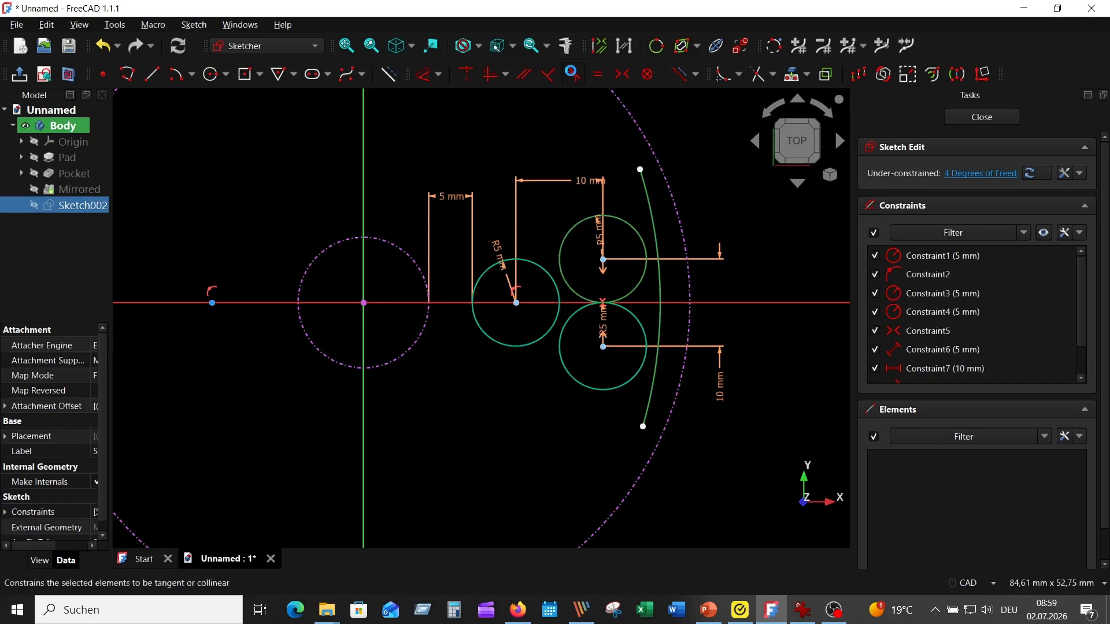
left_click(572, 75)
left_click(639, 398)
left_click(624, 382)
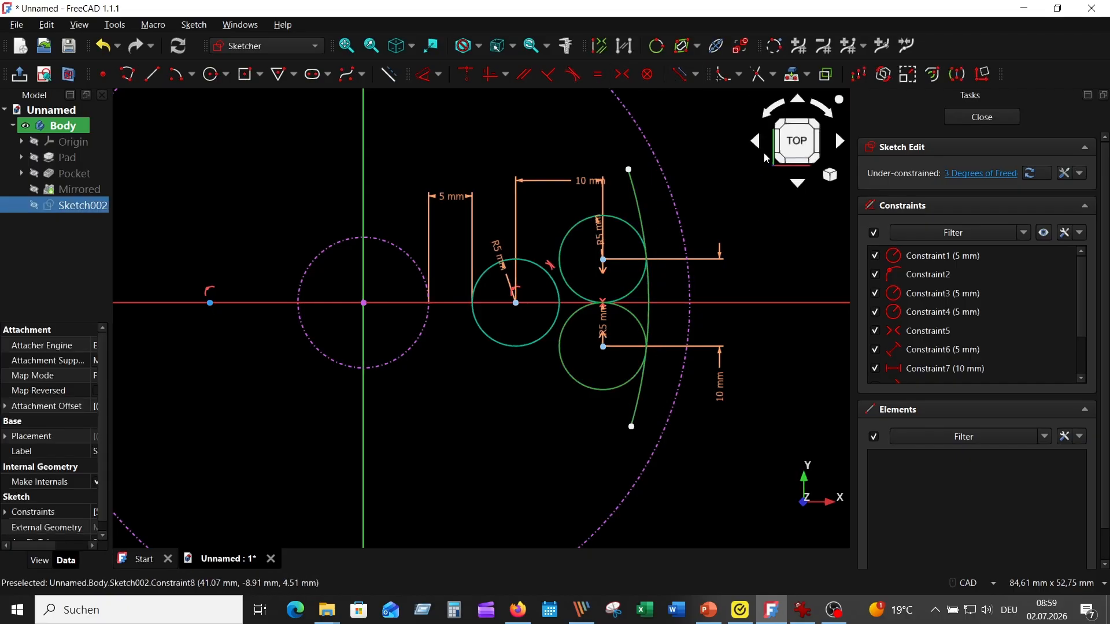
left_click(572, 75)
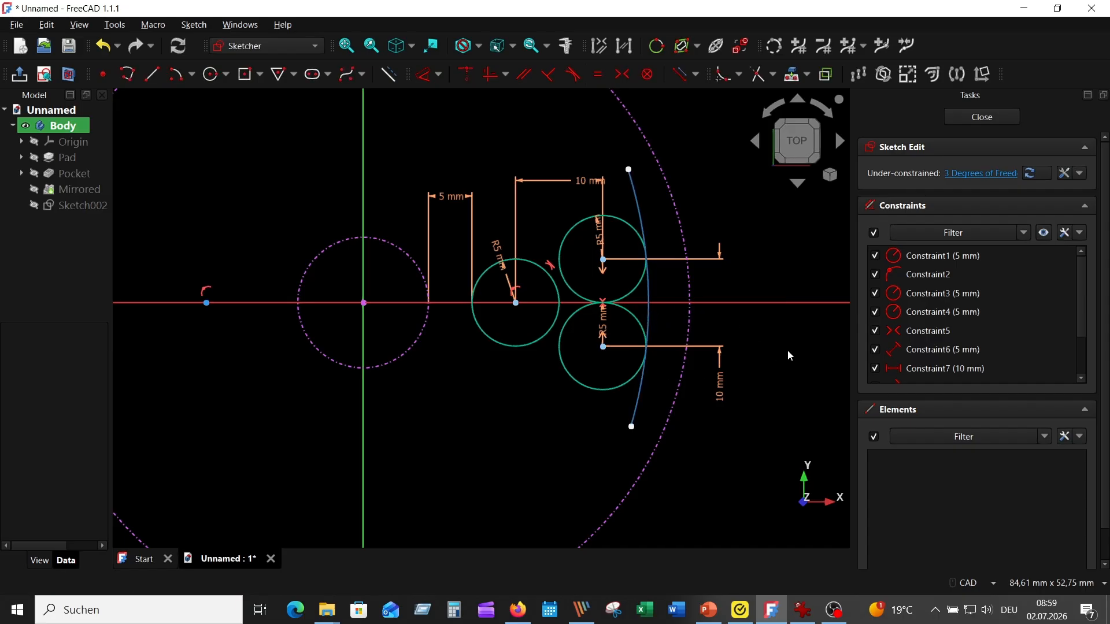
- Draw a slanted line about 17 mm long above the axis circle and the upper circle
left_click(152, 74)
scroll(513, 256, "up", 5)
left_click(410, 268)
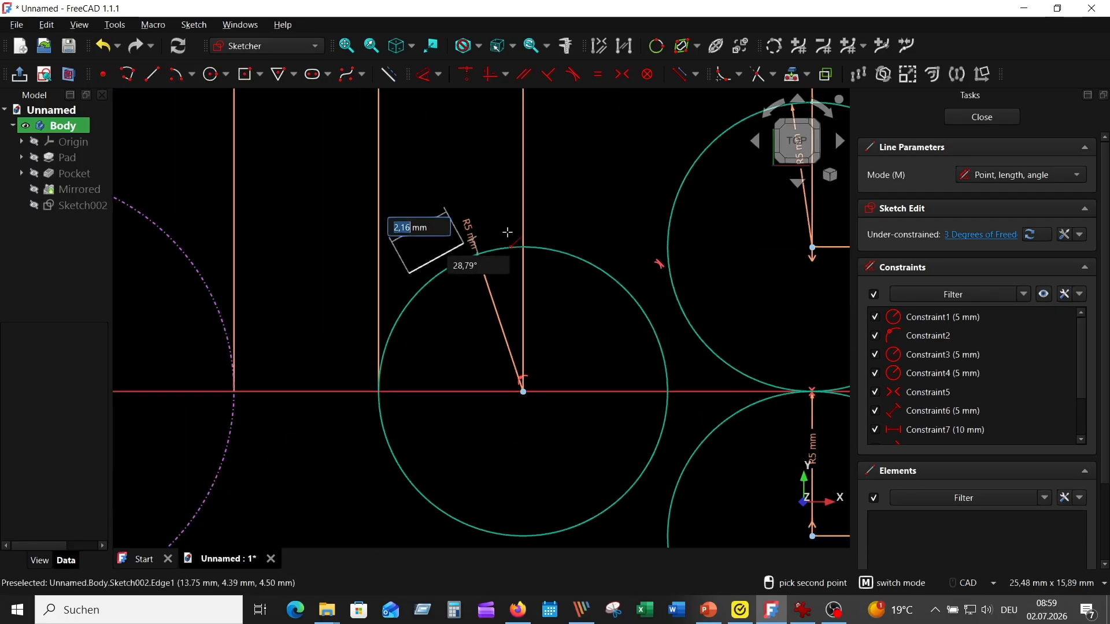
middle_click_drag(664, 93, 497, 157)
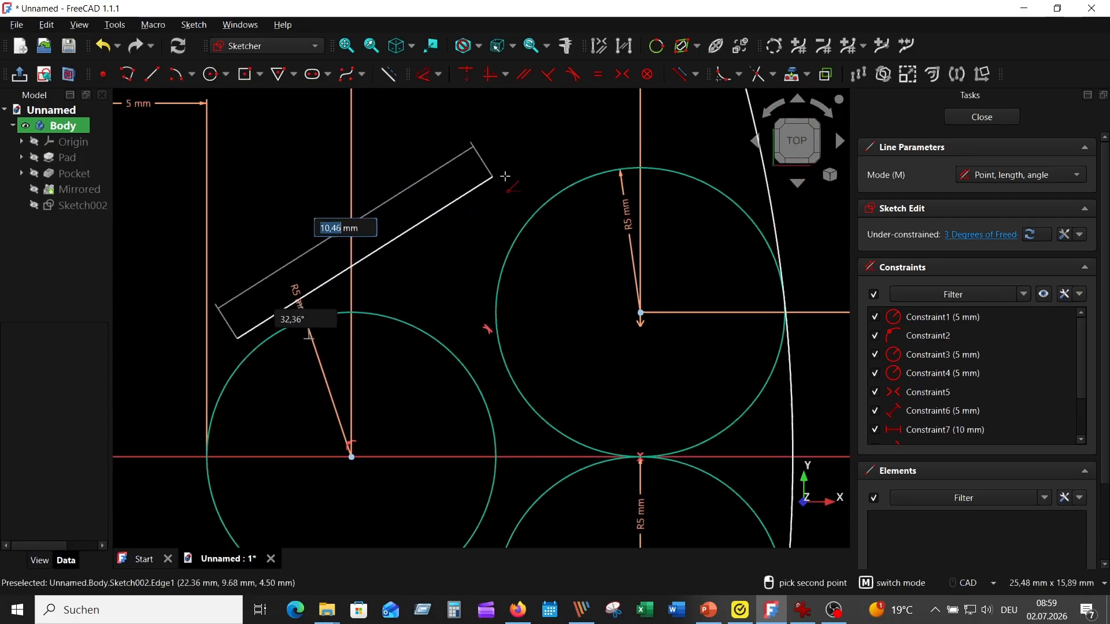
left_click(682, 117)
- Draw a slanted line beneath the axis circle and the lower circle, and make it tangent to both
middle_click_drag(624, 324, 636, 101)
left_click(231, 253)
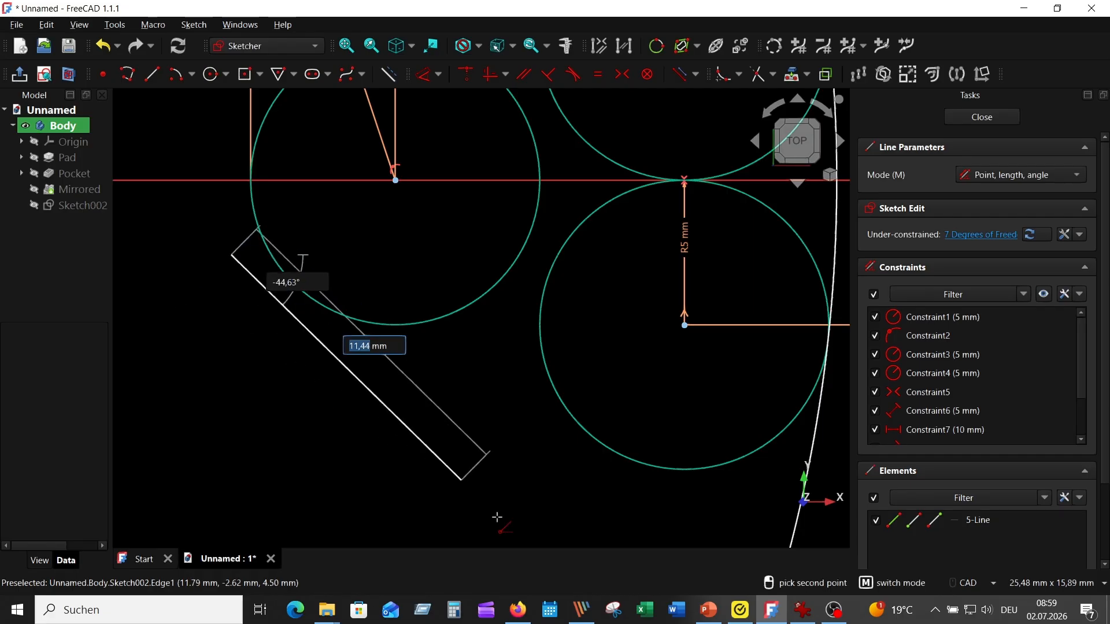
left_click(714, 529)
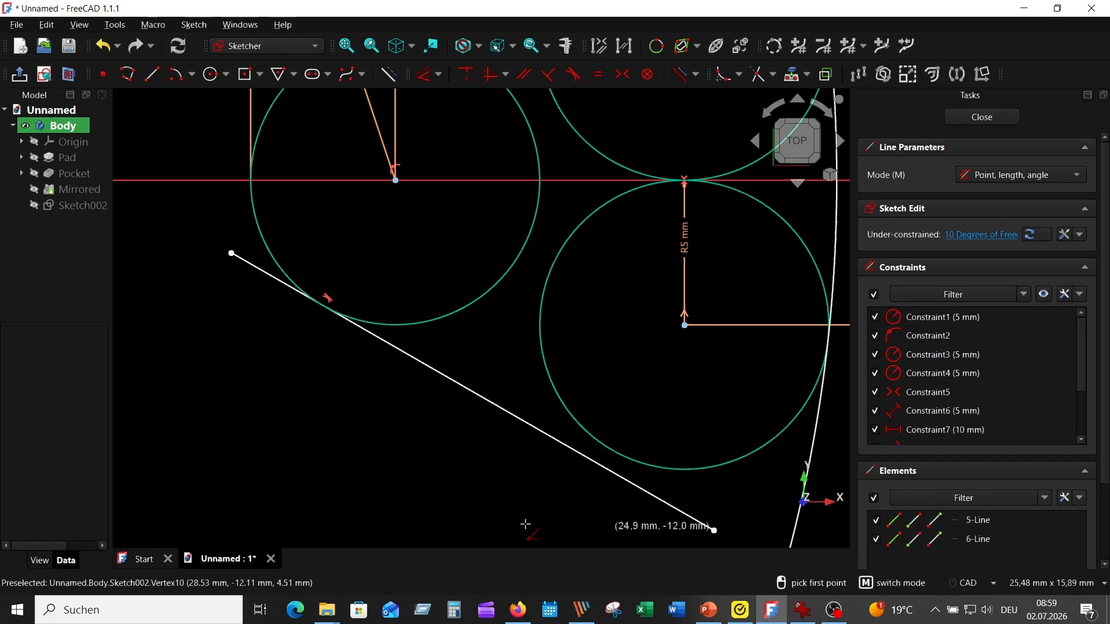
left_click(650, 495)
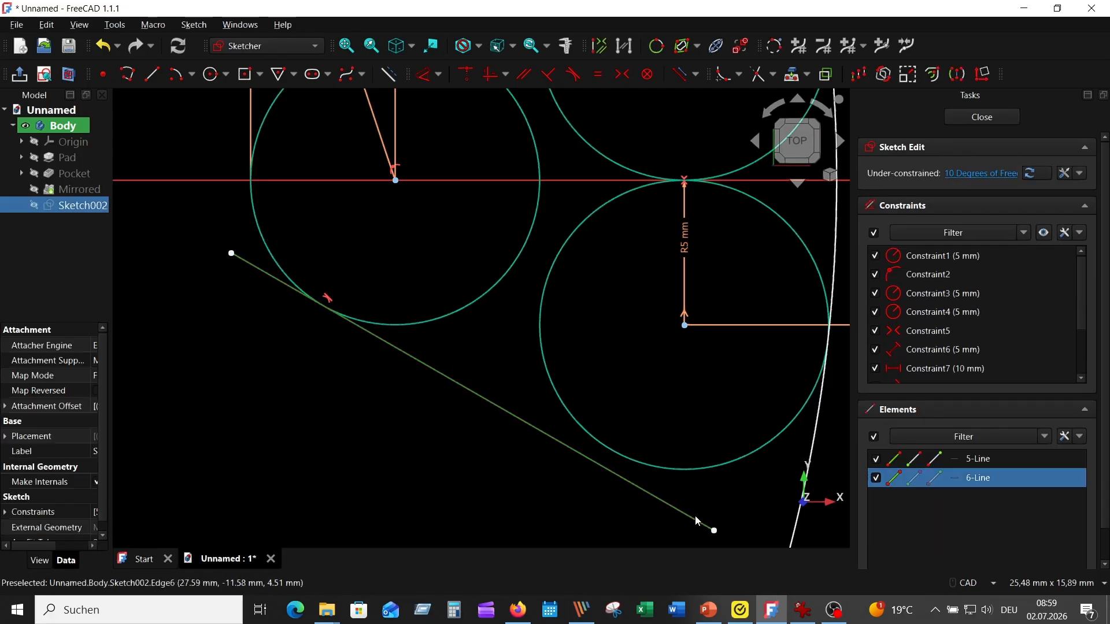
left_click(573, 74)
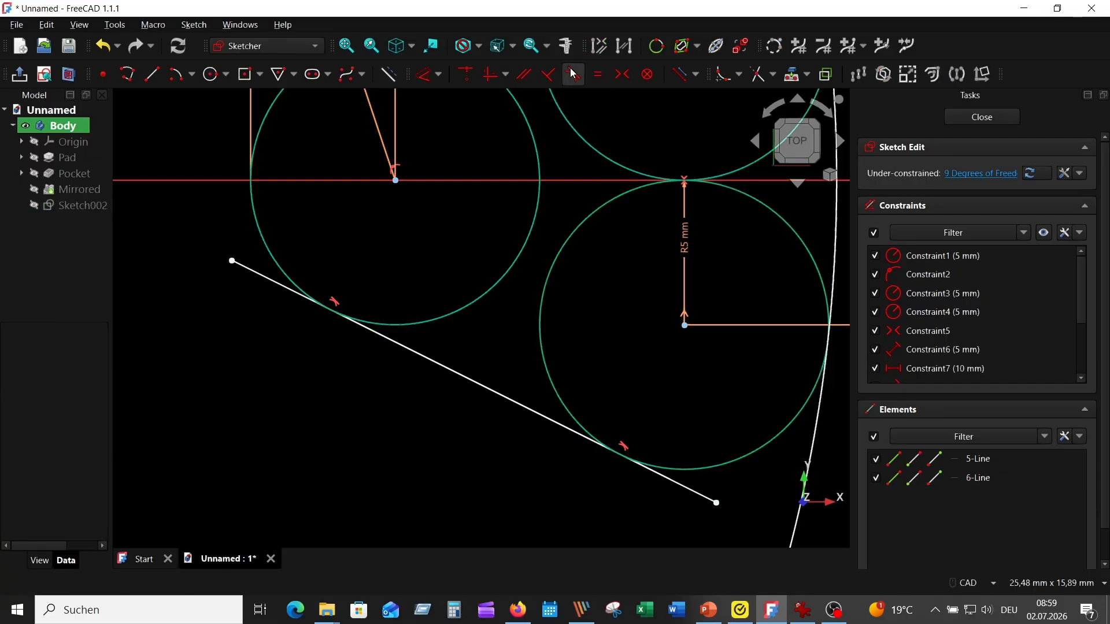
- Constrain the upper slanted line tangent to the axis circle and the upper circle
scroll(465, 331, "down", 2)
middle_click_drag(465, 331, 425, 470)
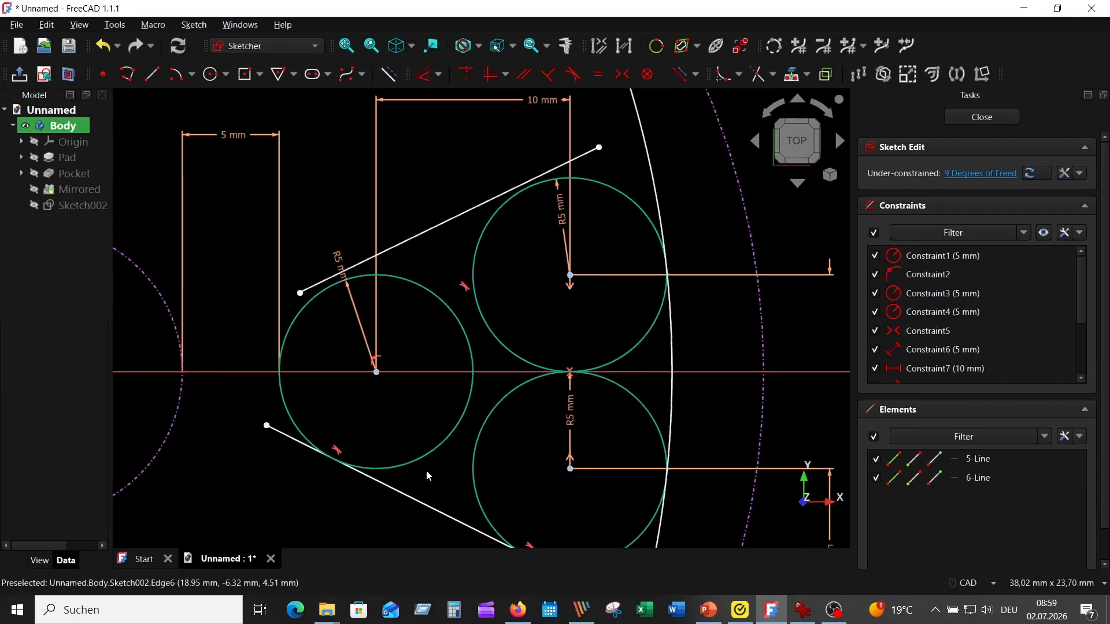
left_click(392, 250)
left_click(405, 279)
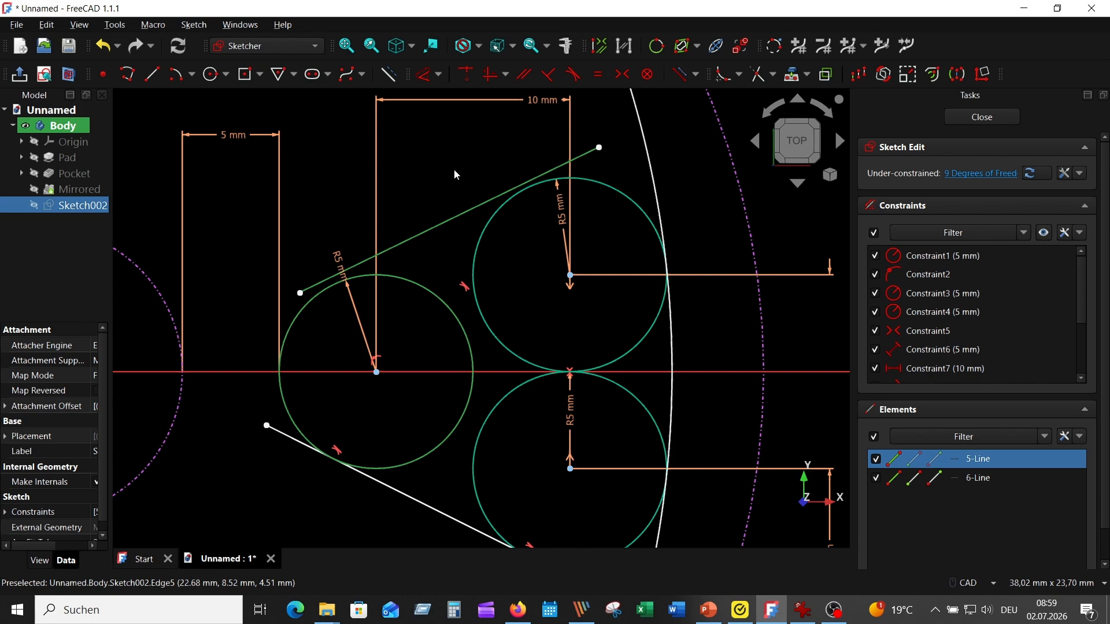
left_click(573, 74)
left_click(477, 209)
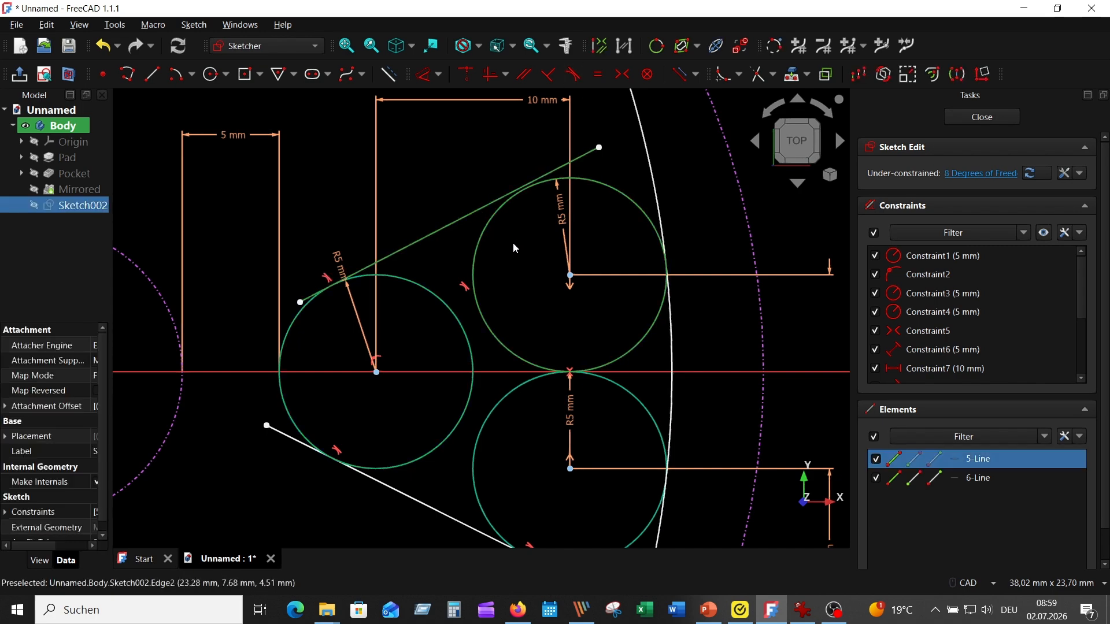
left_click(573, 75)
- Trim the large arc's upper overhang and both ends of the upper slanted line back to their tangent points
scroll(519, 275, "down", 1)
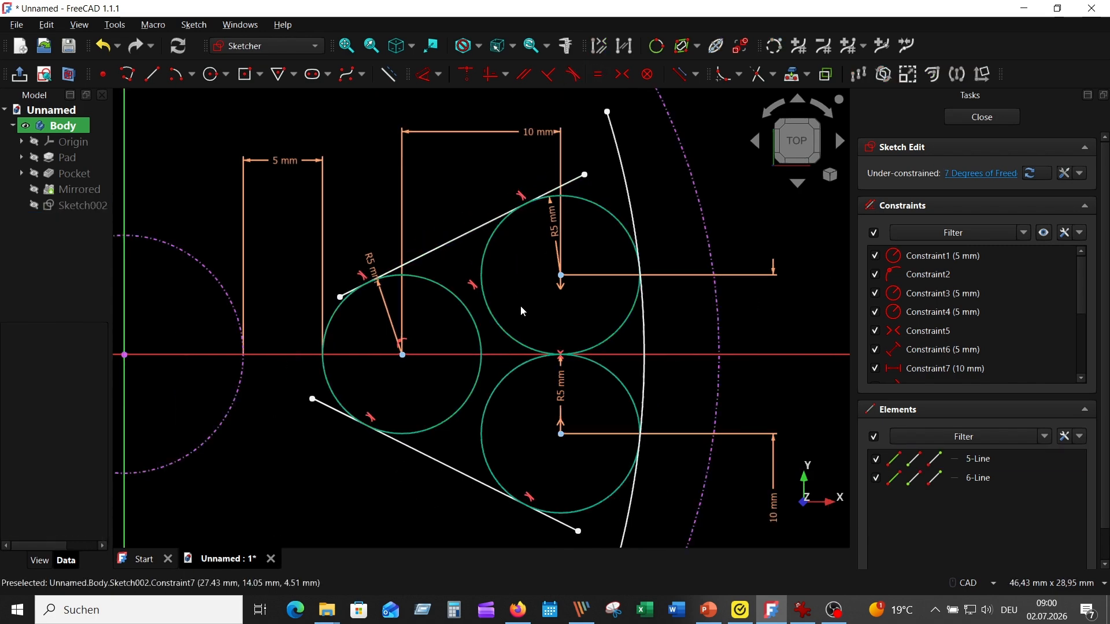
left_click(757, 76)
left_click(616, 148)
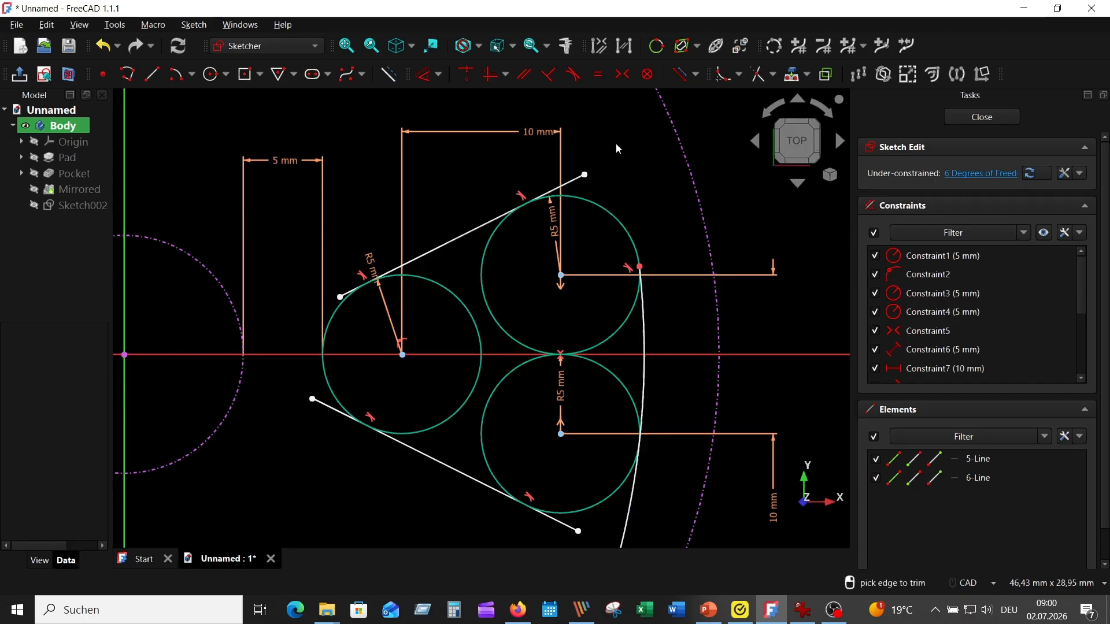
left_click(572, 176)
scroll(359, 299, "up", 2)
left_click(353, 290)
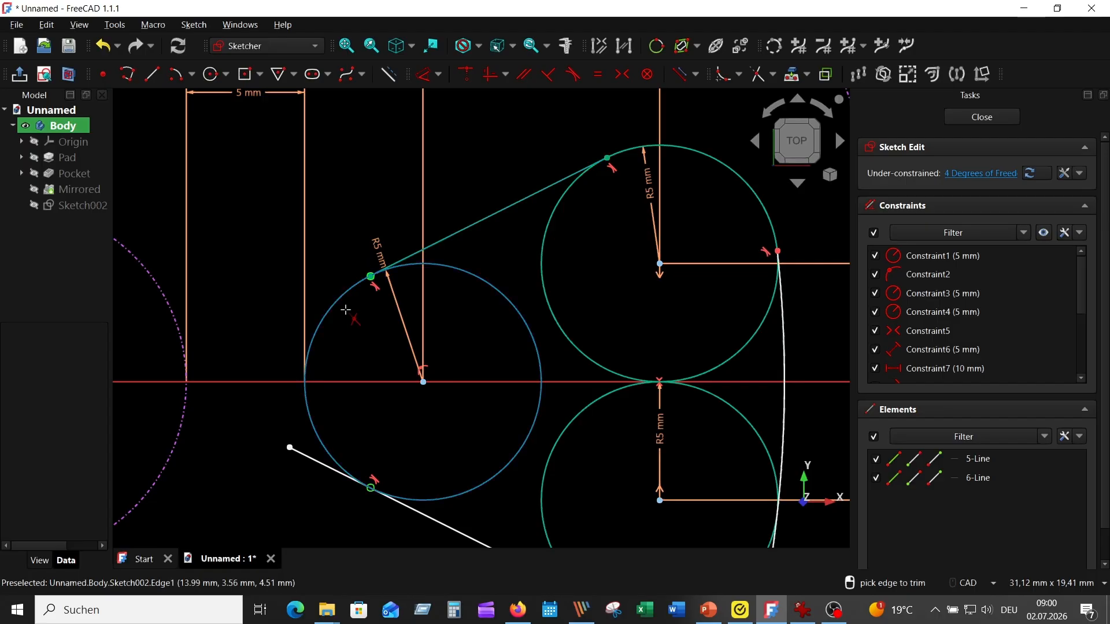
- Trim both ends of the lower slanted line and the large arc's lower overhang back to the circles
middle_click_drag(345, 310, 365, 142)
left_click(330, 290)
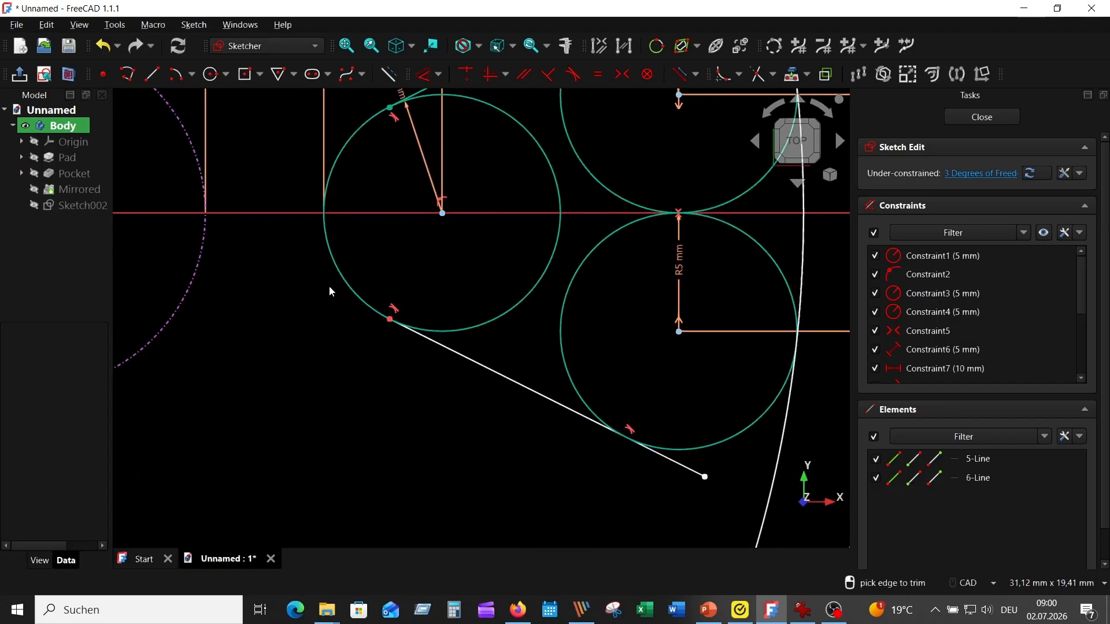
left_click(684, 463)
scroll(665, 456, "down", 2)
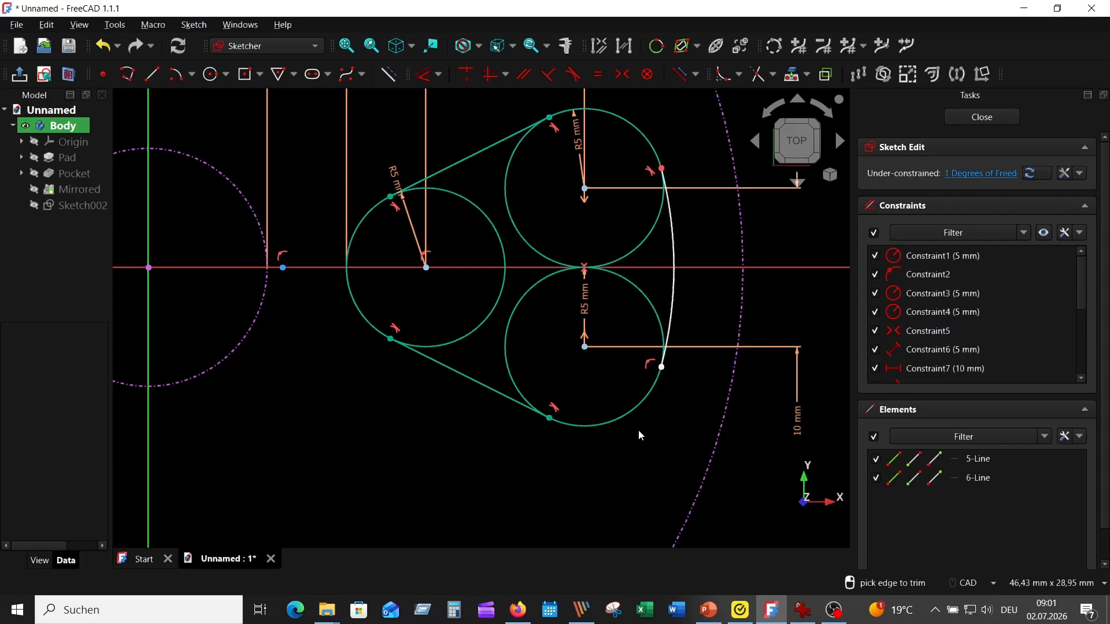
left_click(639, 426)
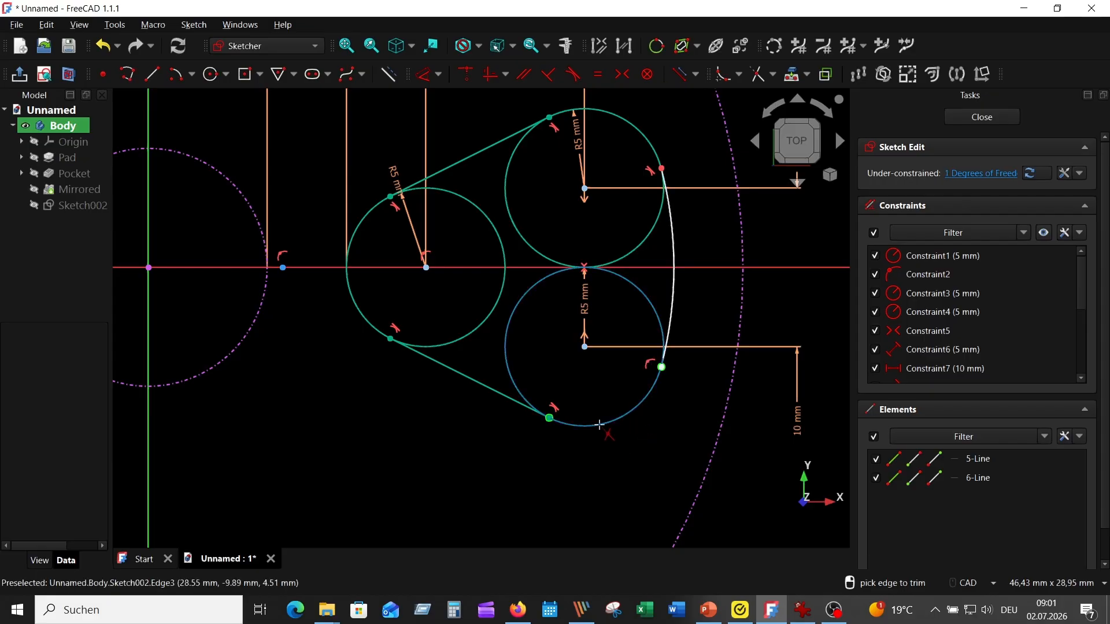
- Trim the inner portions of the three circles and delete the leftover arc of the upper circle, leaving one closed outline
left_click(498, 308)
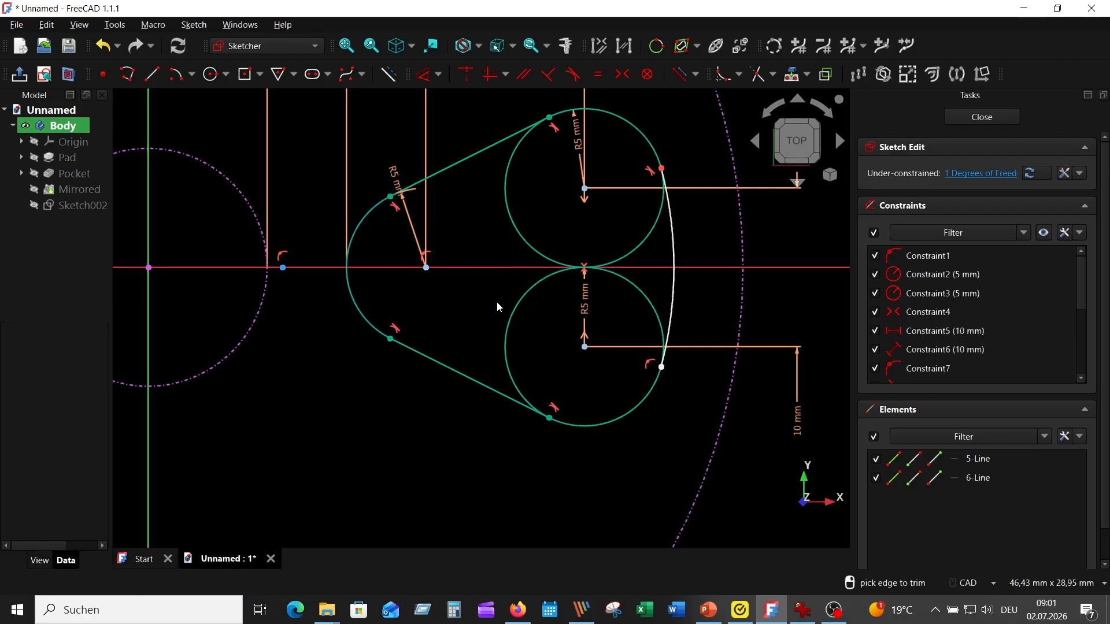
left_click(640, 245)
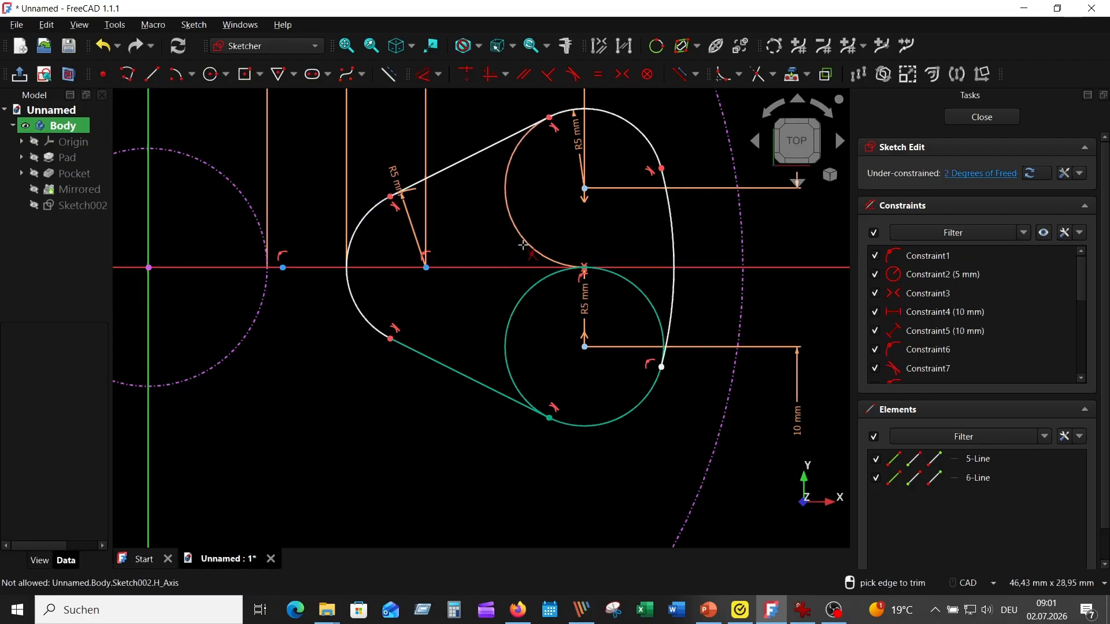
left_click(524, 300)
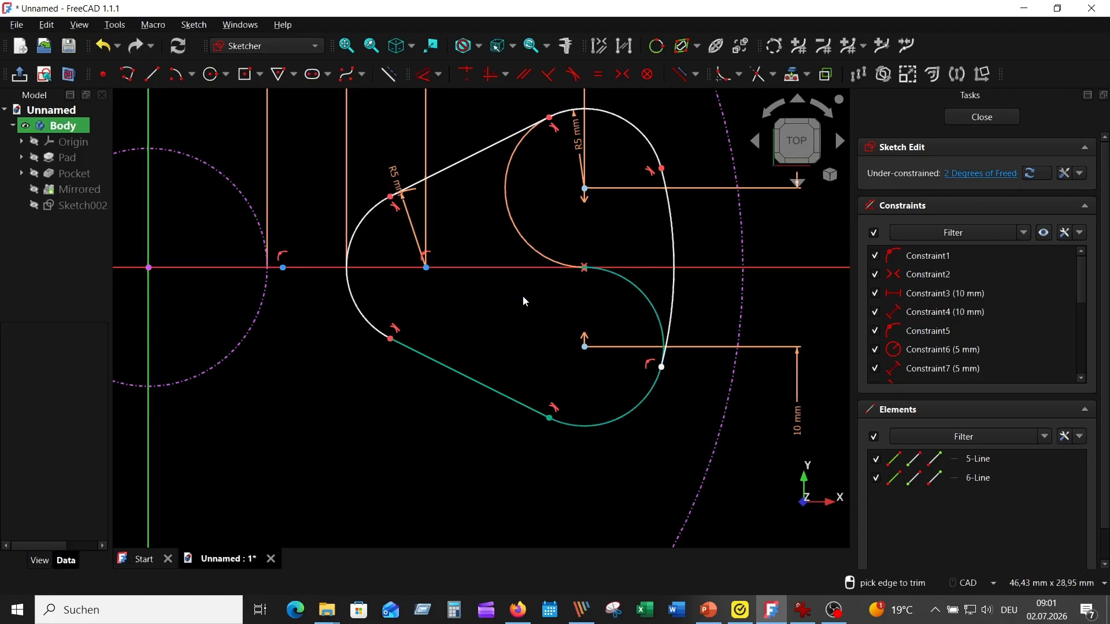
left_click(634, 286)
right_click(559, 260)
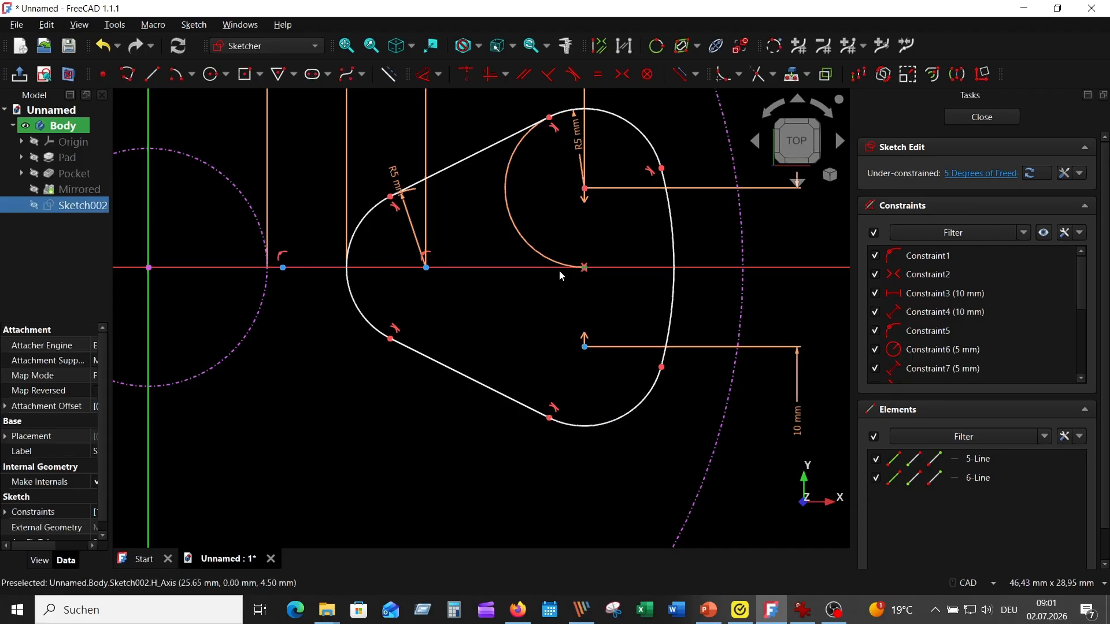
key("Delete")
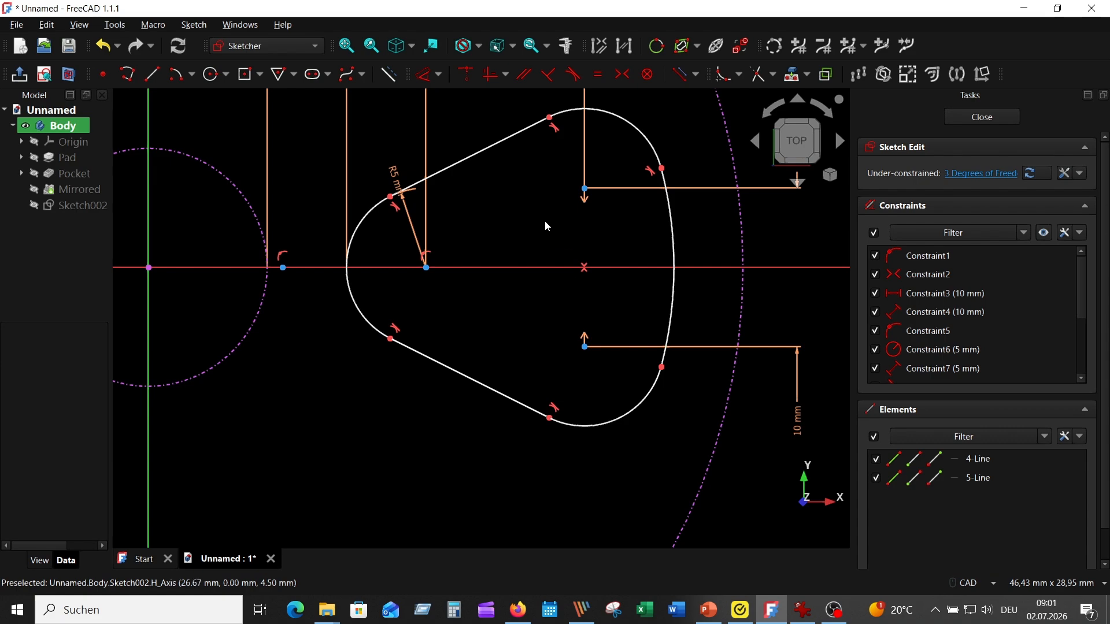
- Dimension the large rim-side arc with a radius of 24.68 mm
scroll(509, 225, "down", 2)
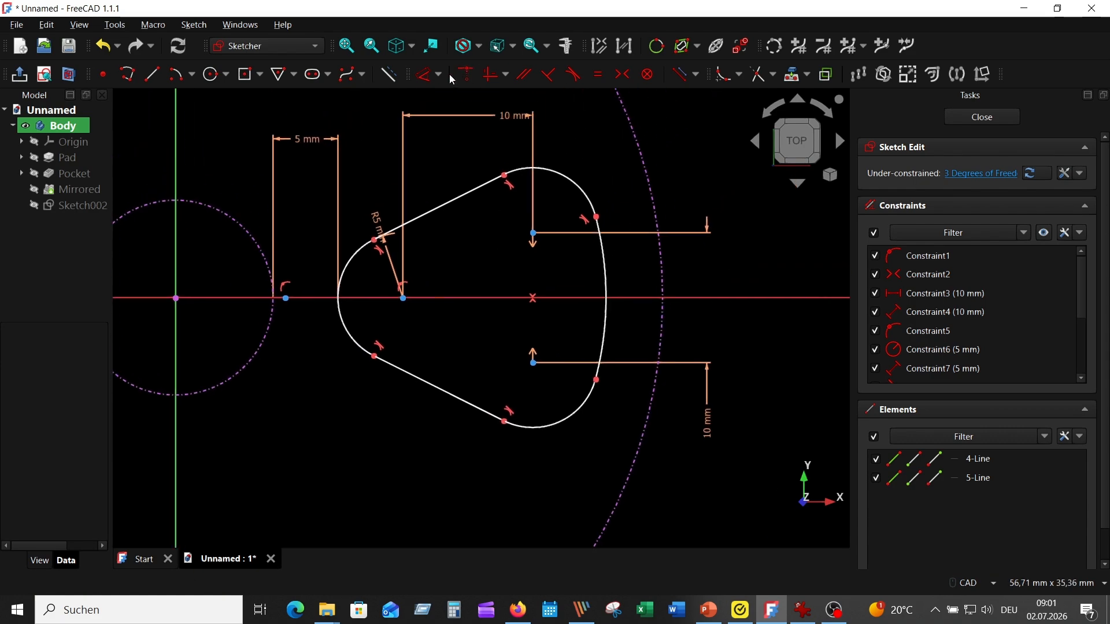
left_click(426, 74)
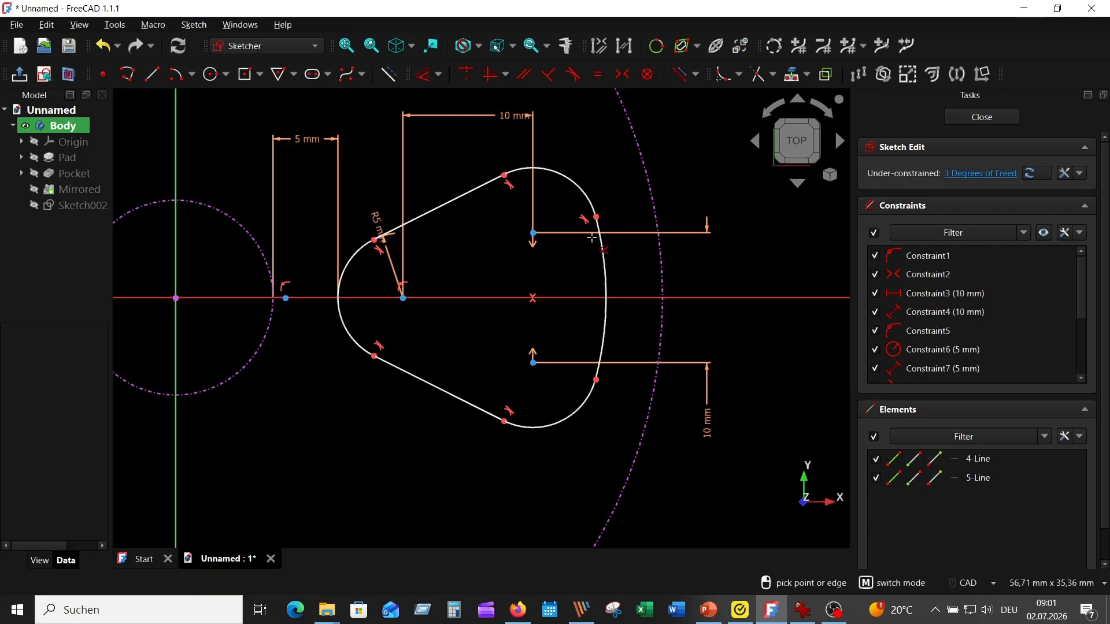
left_click(597, 266)
left_click(543, 270)
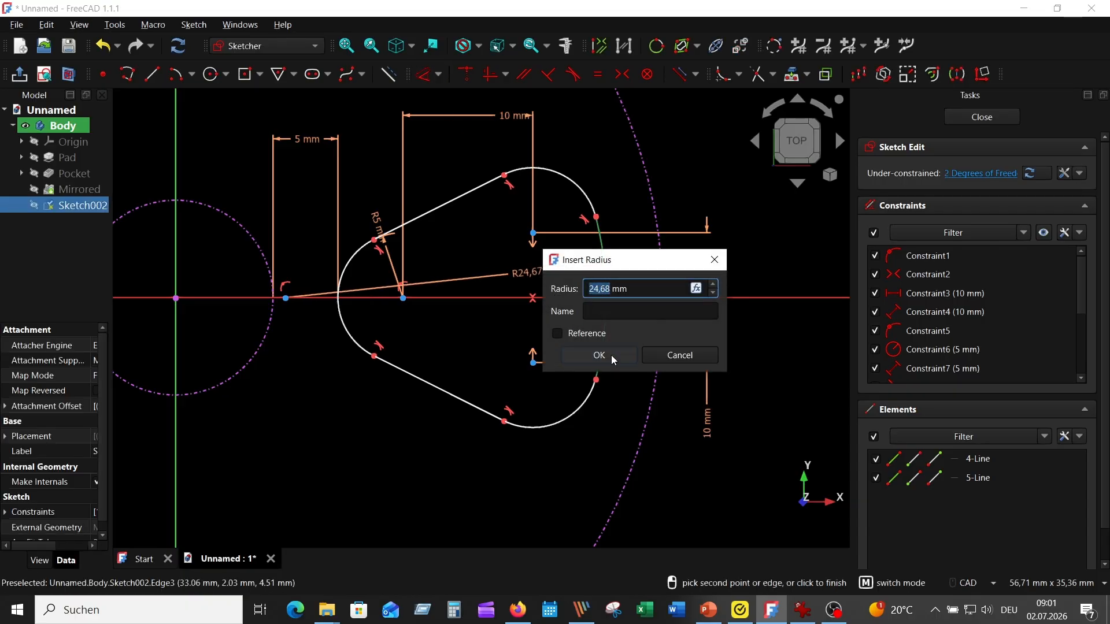
left_click(612, 356)
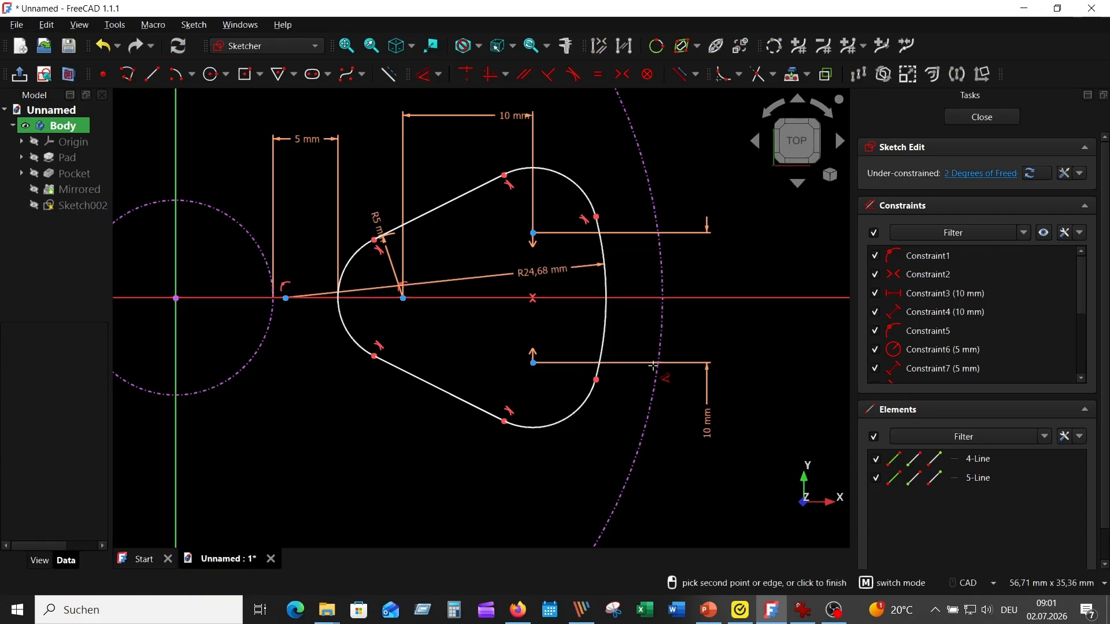
- Dimension the radii of the upper and lower corner arcs as 5 mm each
left_click(570, 180)
left_click(578, 139)
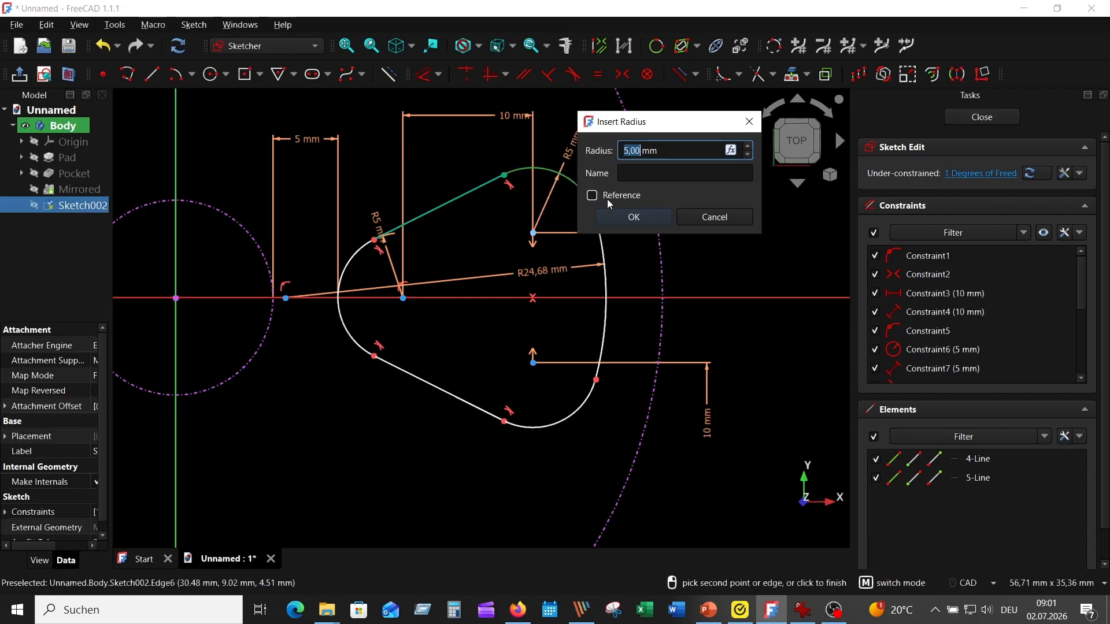
left_click(647, 218)
left_click(562, 421)
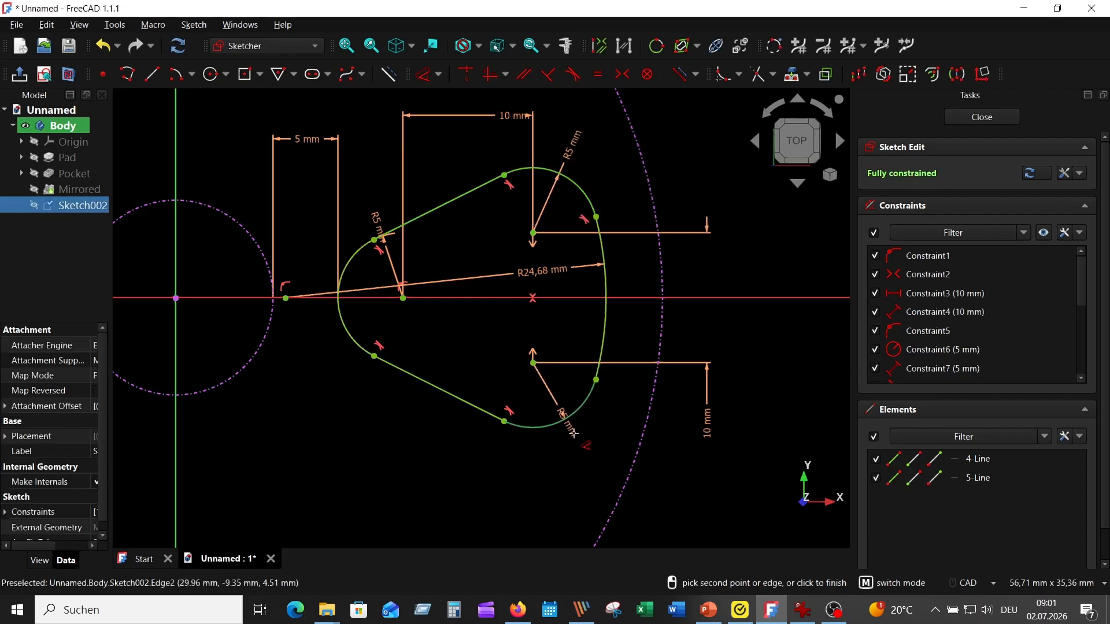
left_click(577, 446)
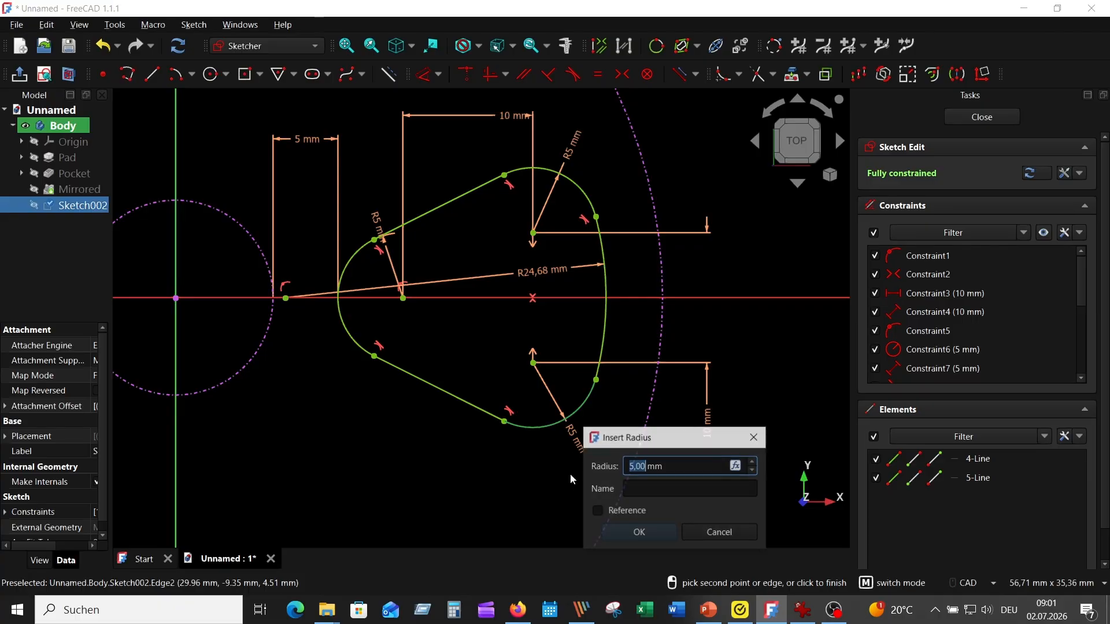
left_click(638, 532)
- Hide all constraints of the cut-out sketch and close the sketch
scroll(410, 439, "down", 3)
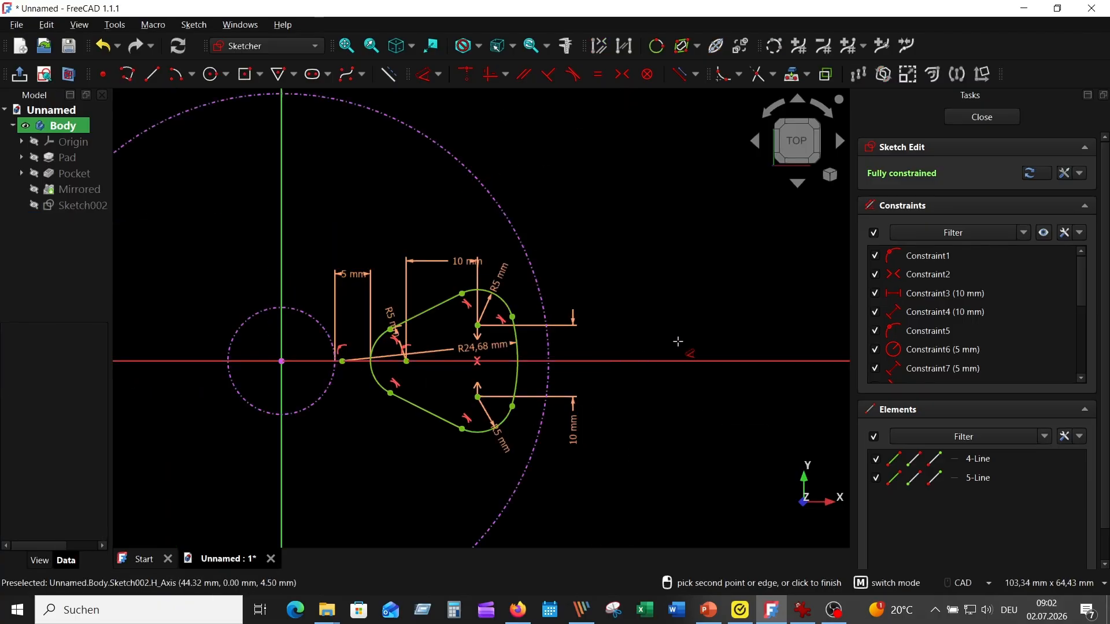
left_click(1043, 235)
middle_click_drag(701, 284, 759, 262)
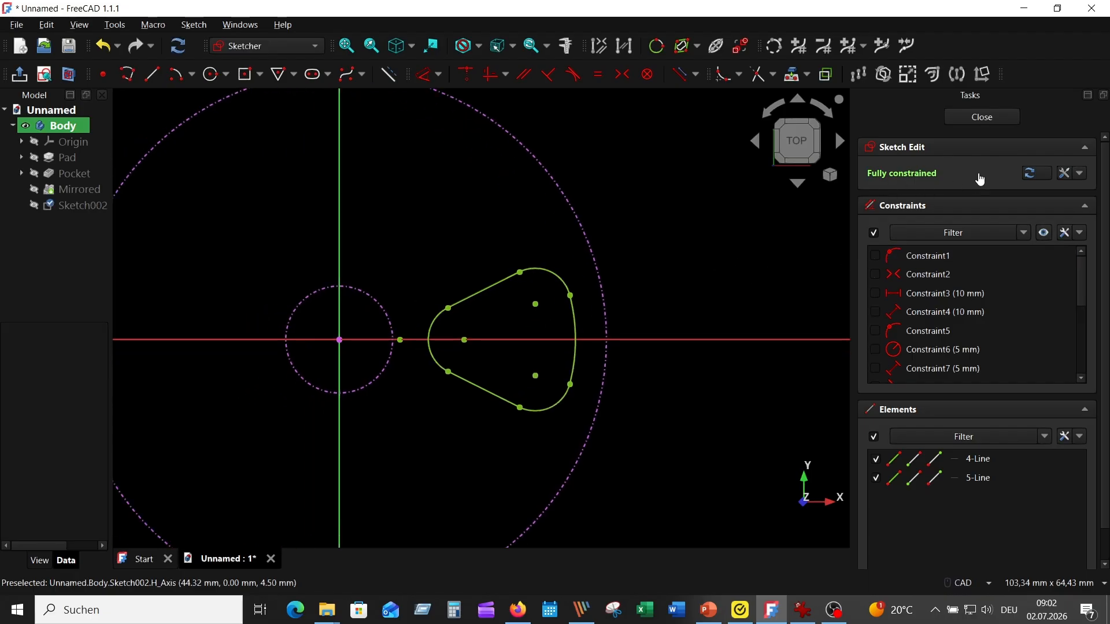
left_click(989, 115)
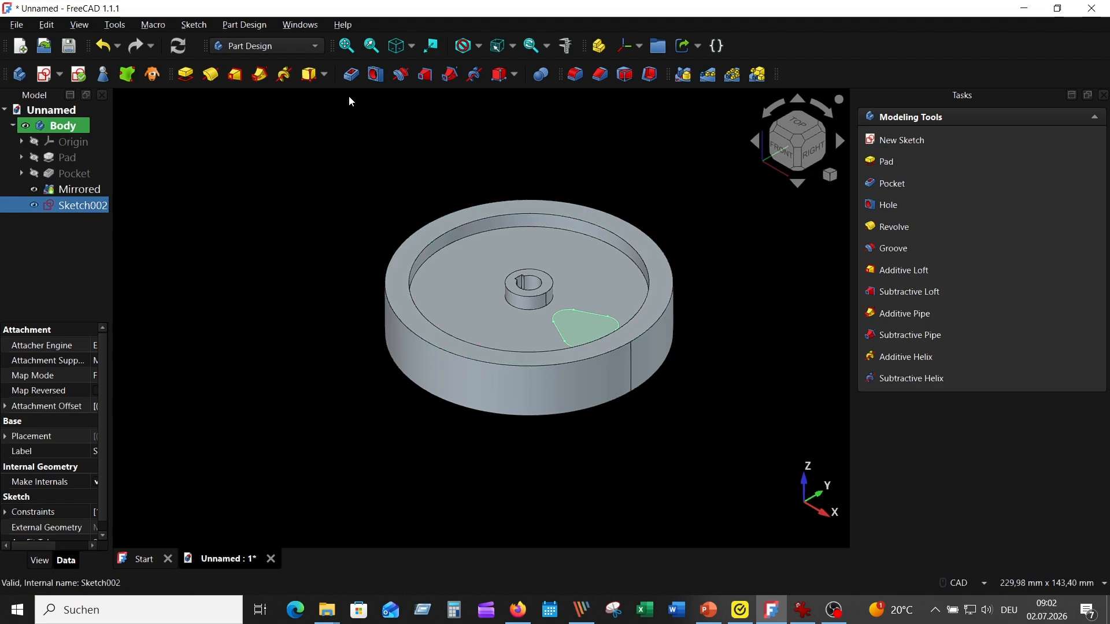
- Cut the rounded spoke profile into the wheel as a pocket with a length of 10 mm
left_click(351, 74)
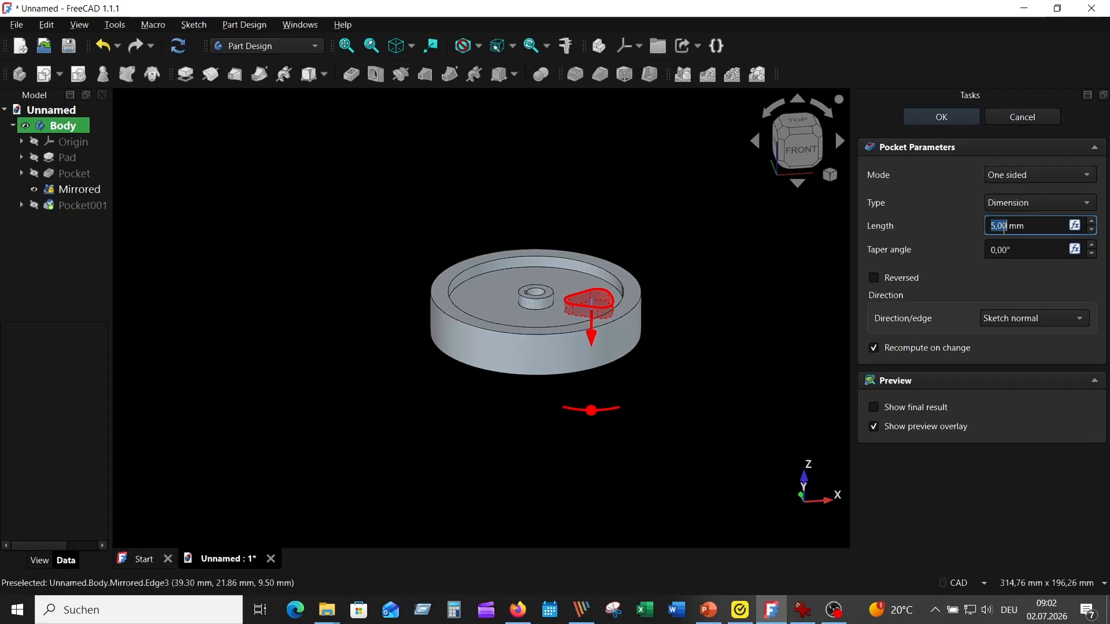
type("10")
key("Return")
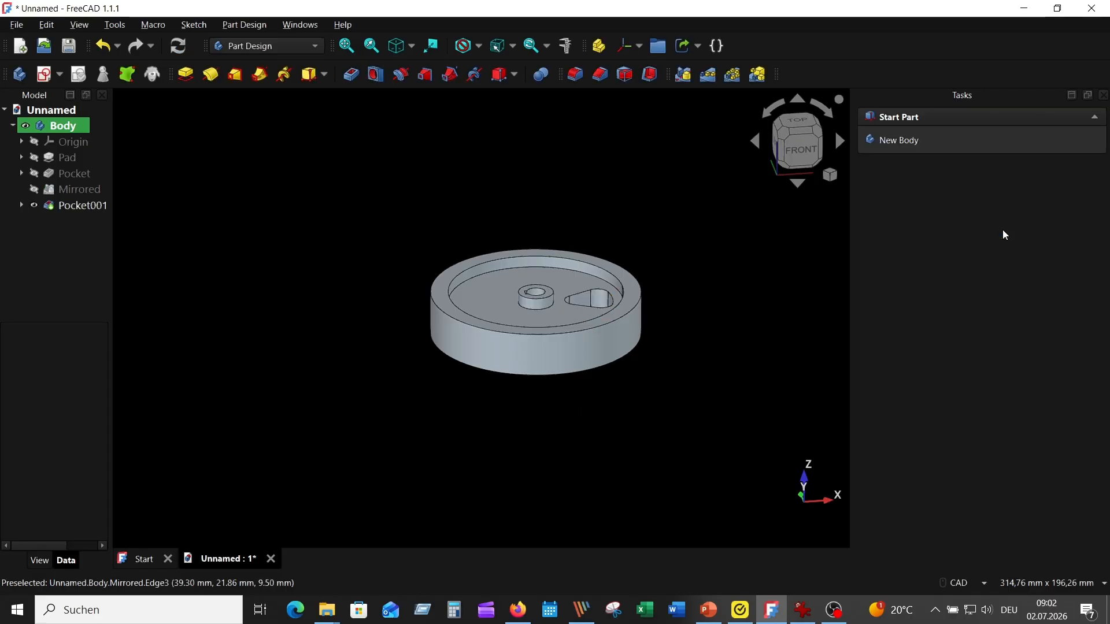
- Create a polar pattern of the spoke cut-out pocket with 6 occurrences over 360° around the base Z-axis
key("2")
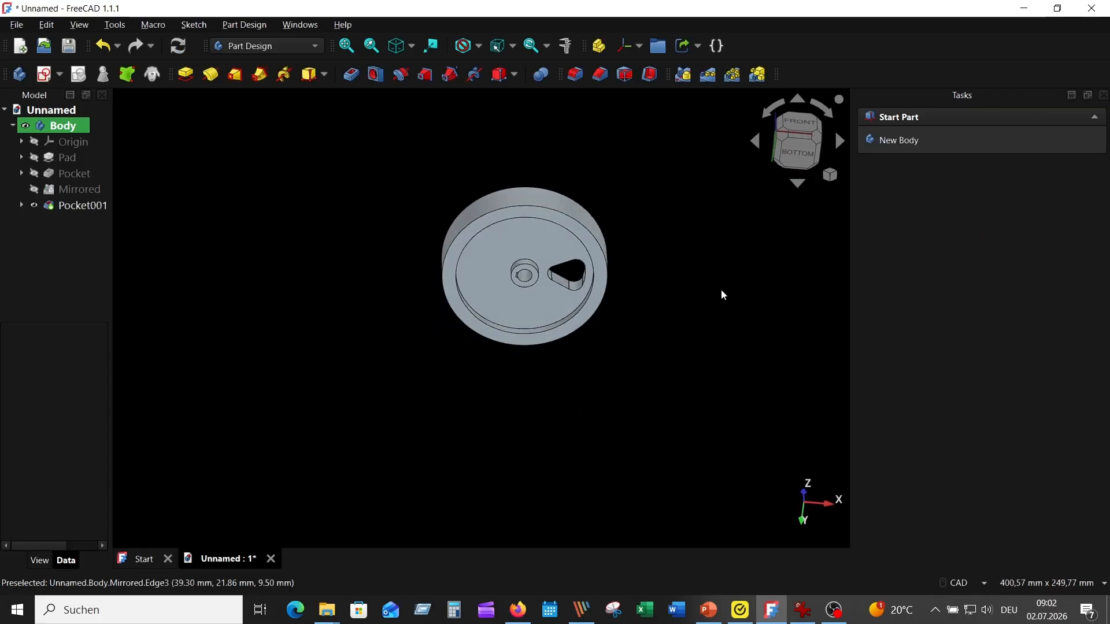
key("1")
key("0")
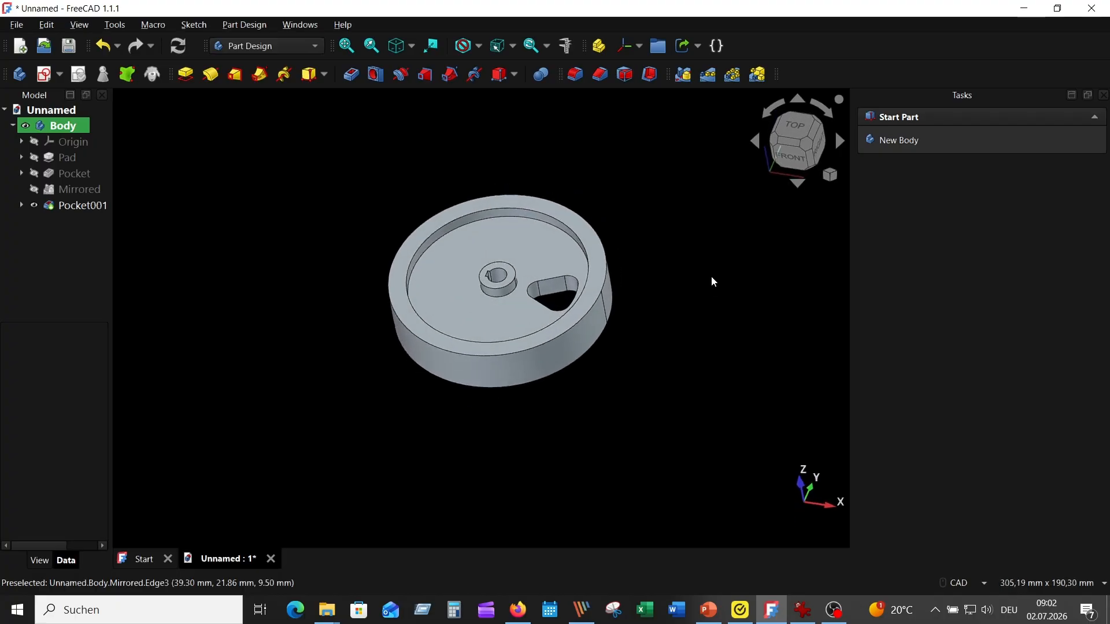
left_click(803, 610)
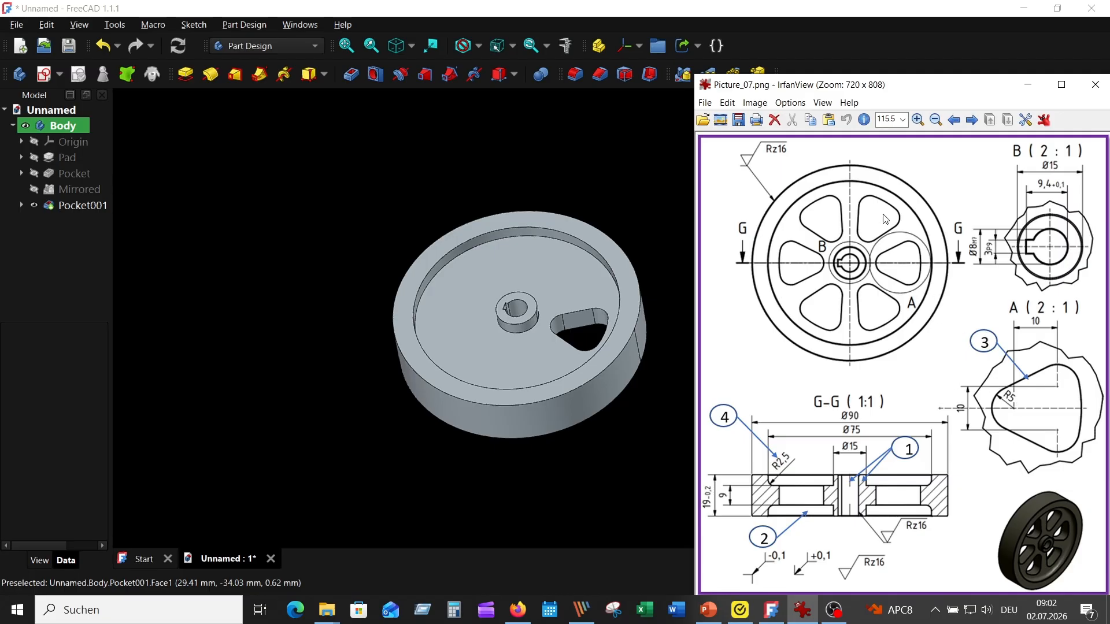
left_click(289, 178)
left_click(92, 206)
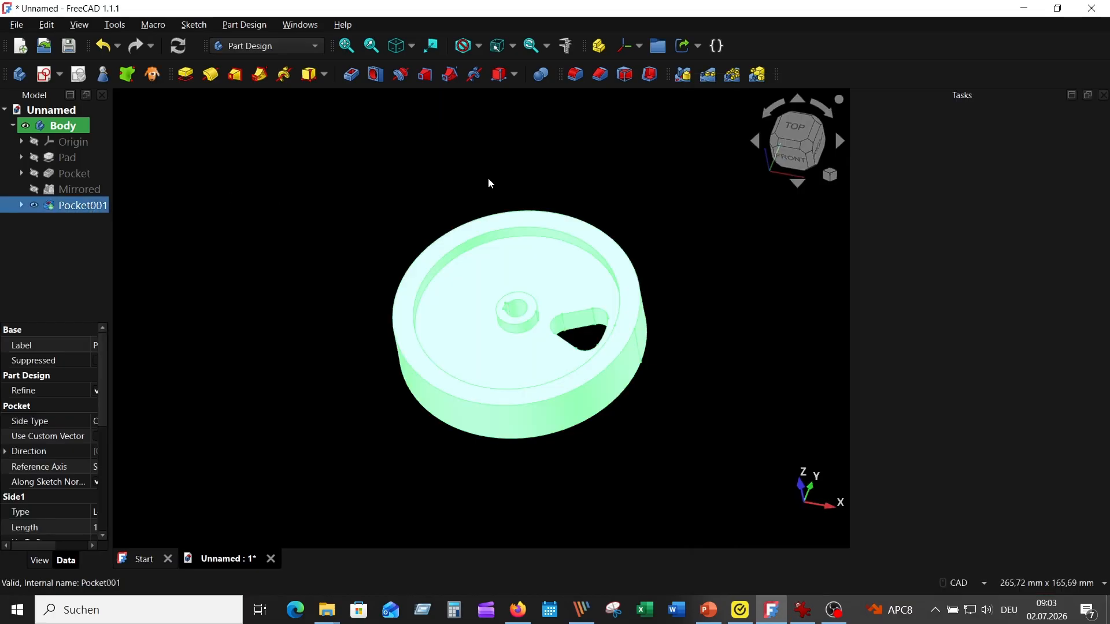
left_click(732, 74)
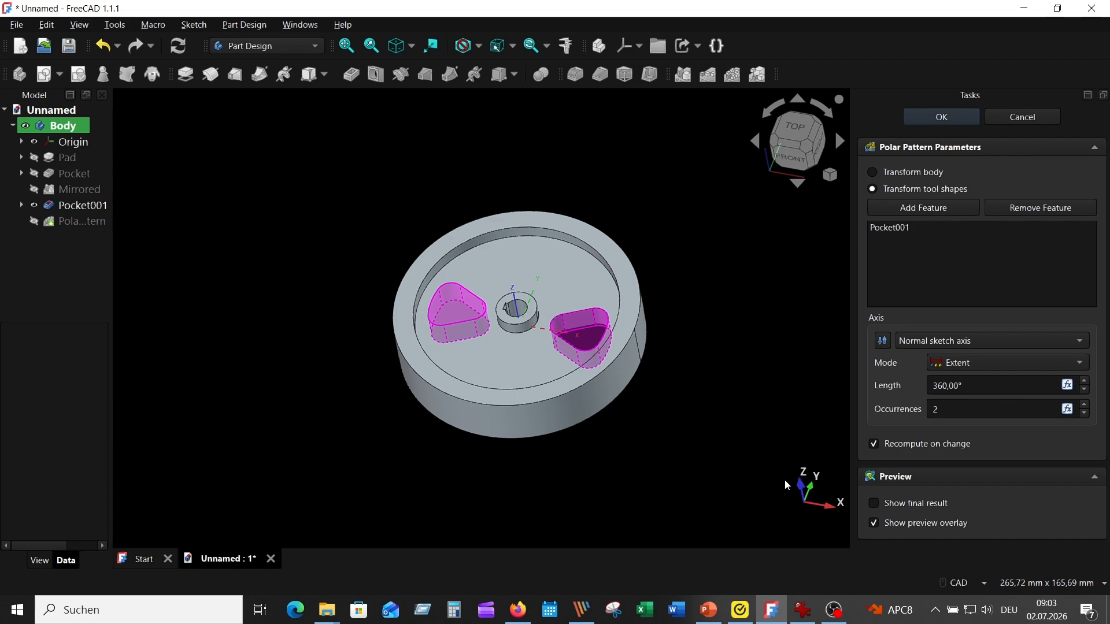
left_click(820, 131)
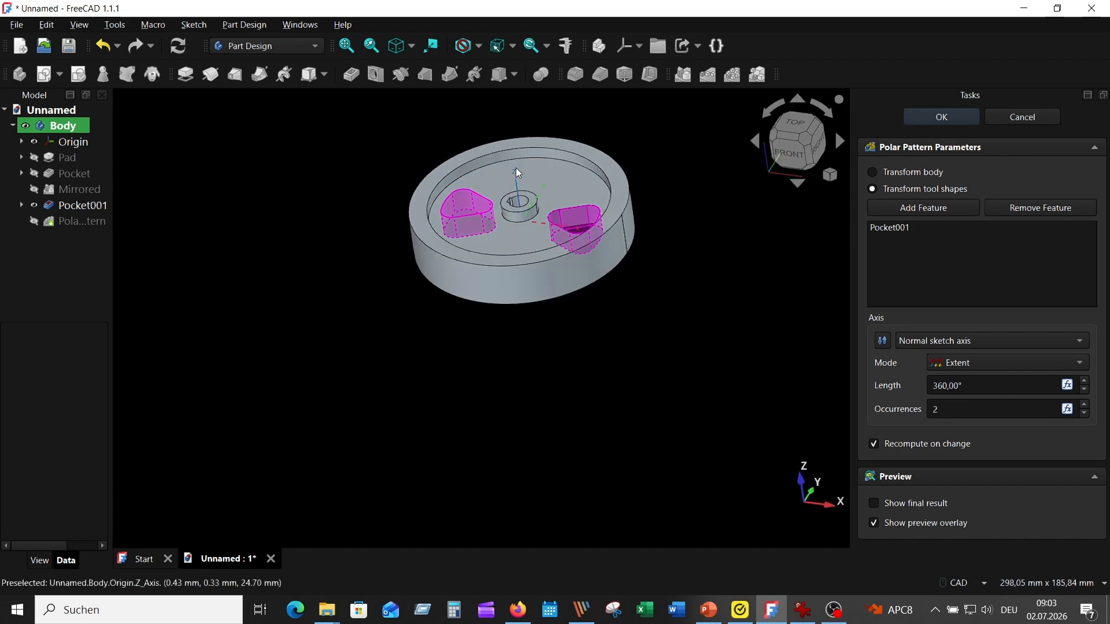
left_click(1039, 340)
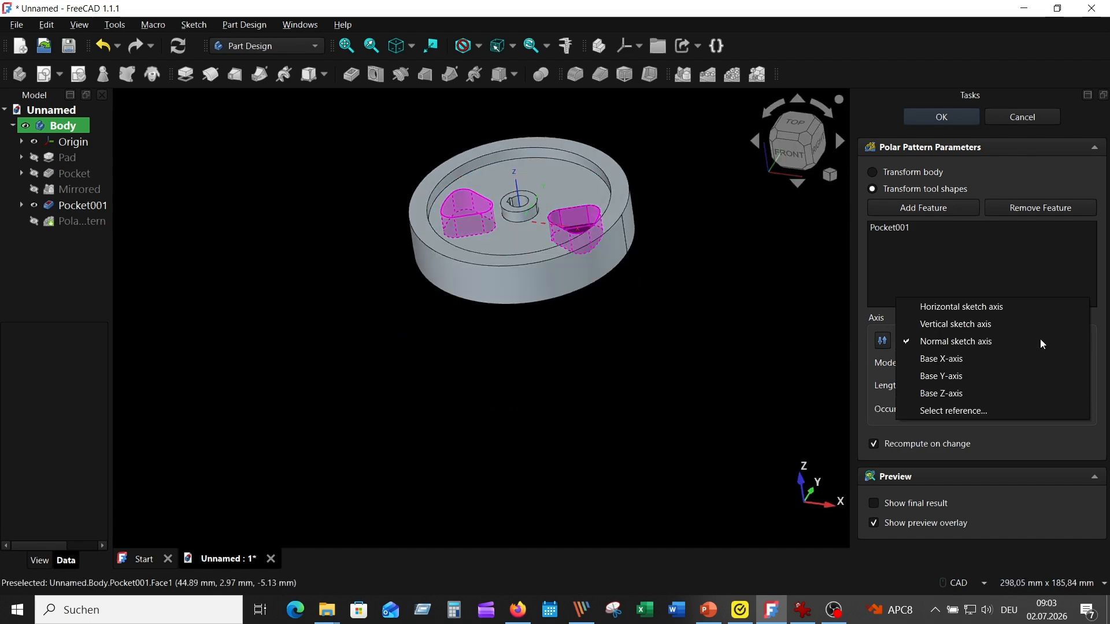
left_click(957, 392)
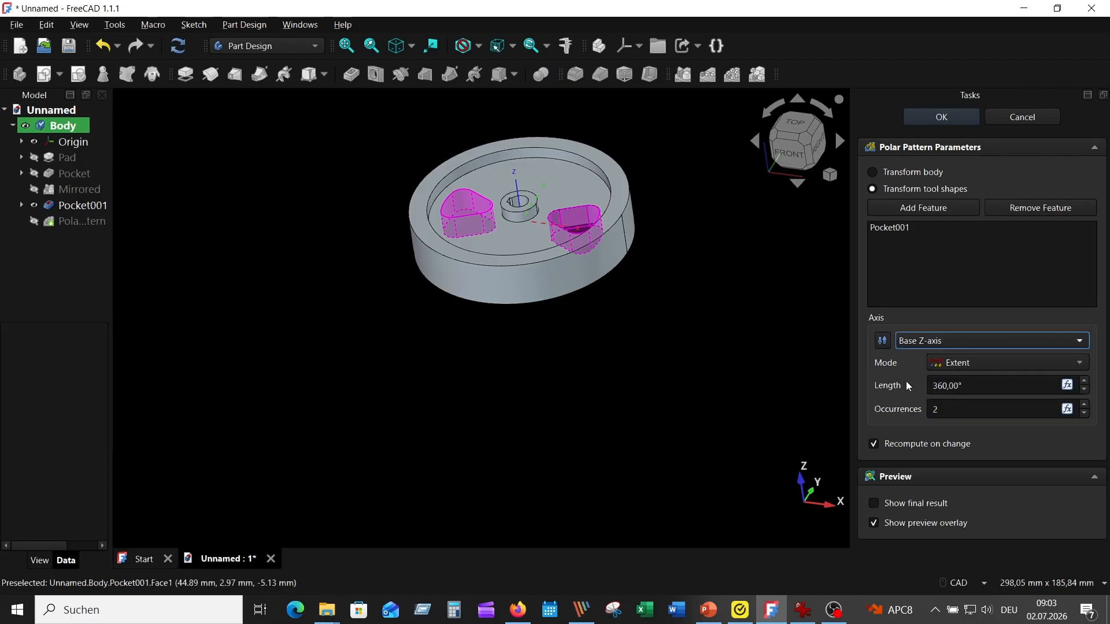
left_click(1084, 406)
left_click(1084, 406)
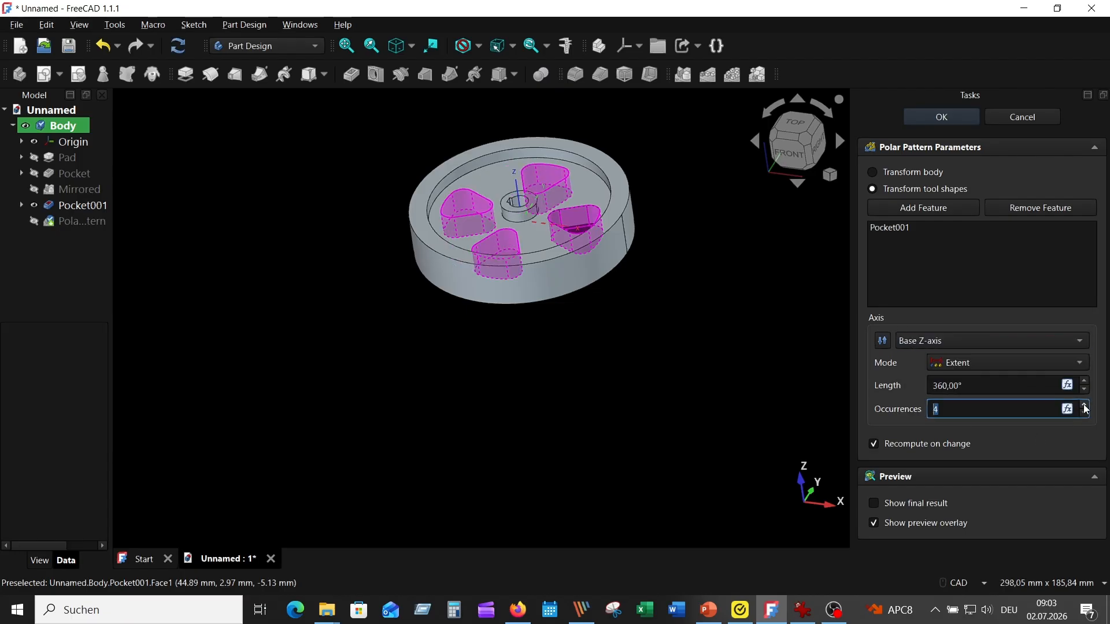
left_click(1084, 406)
left_click(1084, 406)
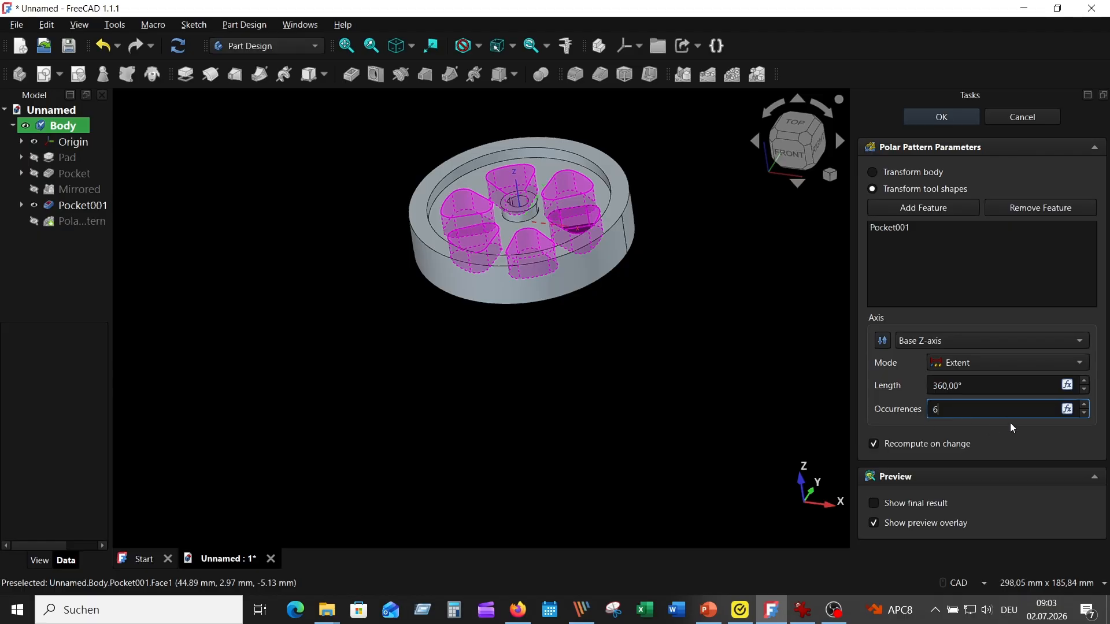
left_click(938, 118)
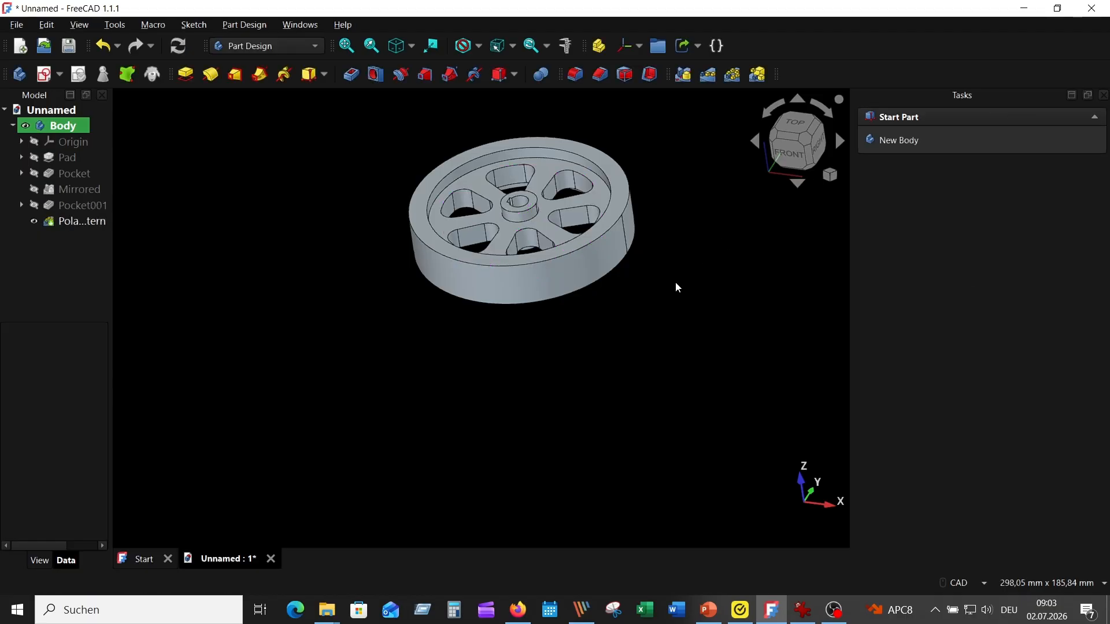
- Fillet the outer floor edges of the recesses on both sides of the wheel with a 2.5 mm radius
key("2")
key("1")
key("2")
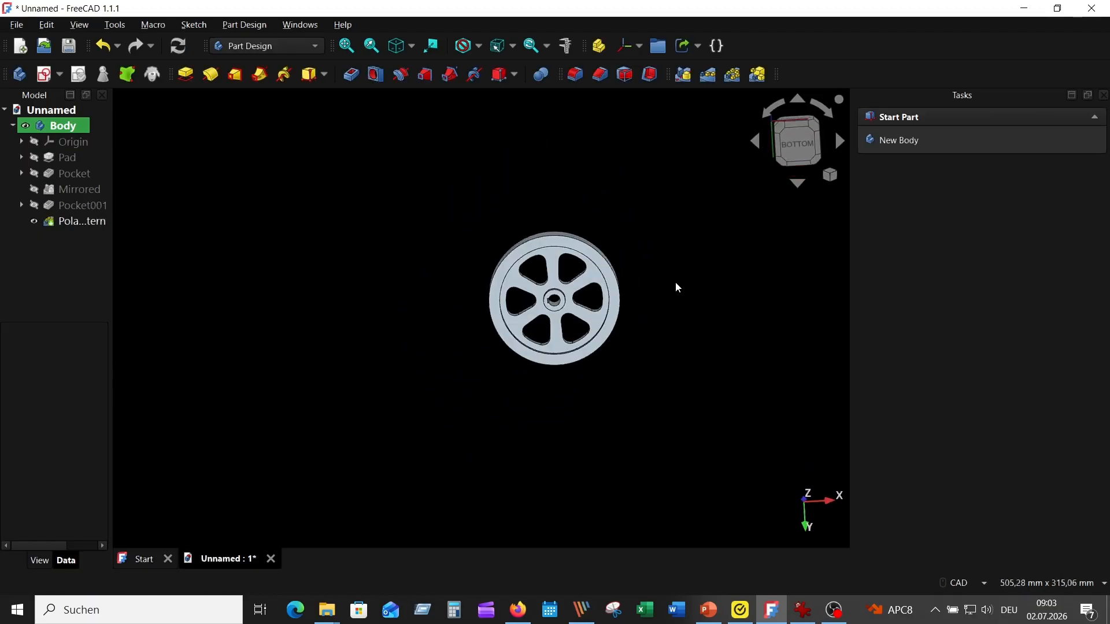
key("0")
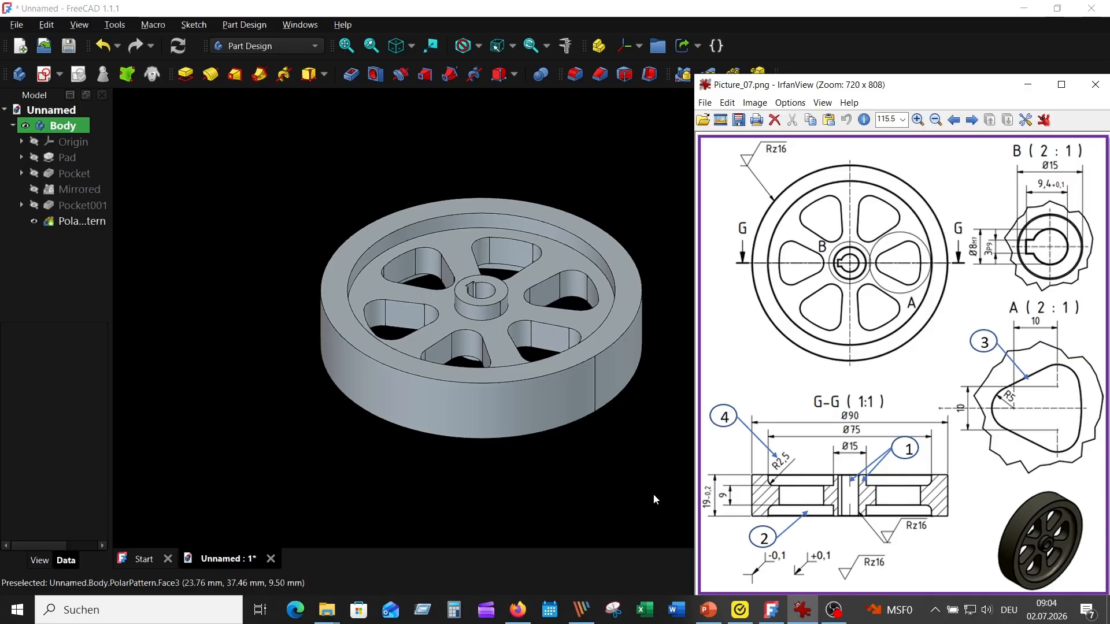
left_click(592, 152)
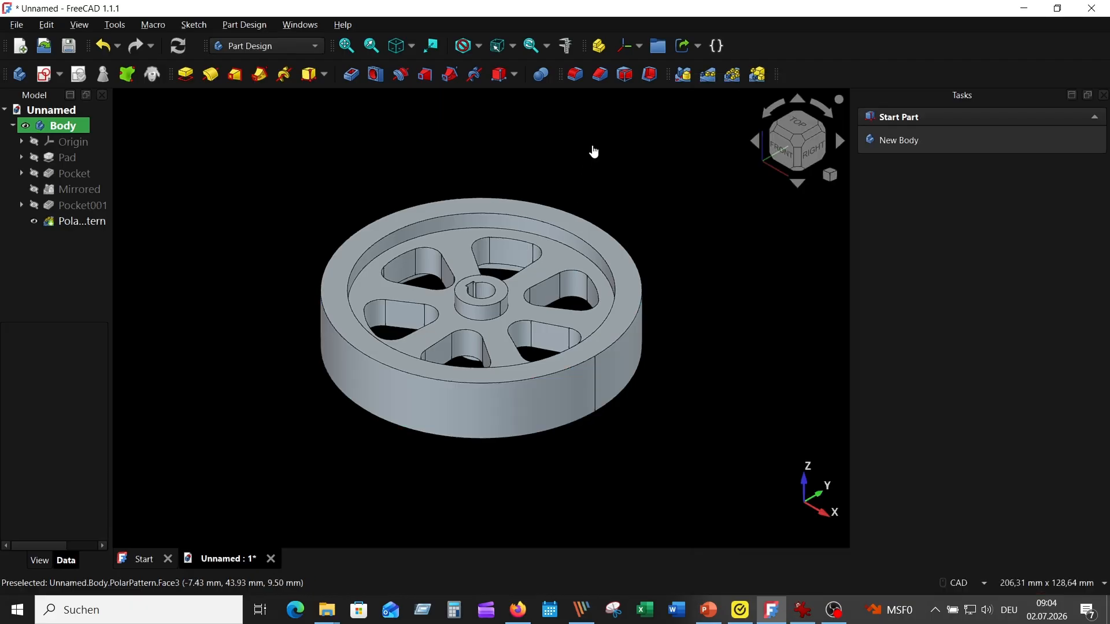
left_click(575, 74)
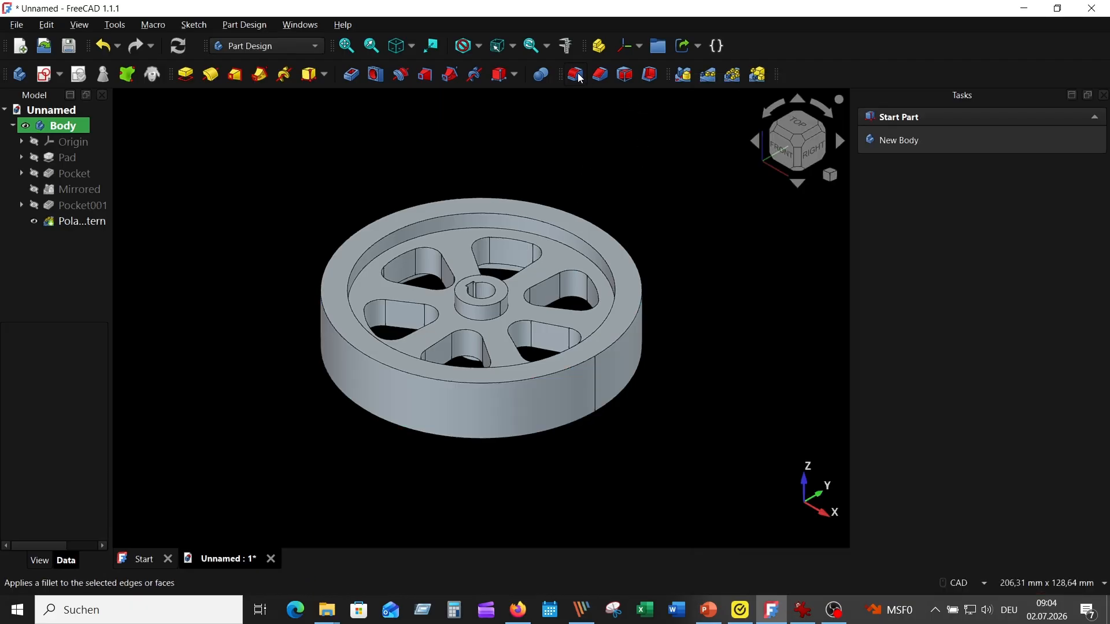
left_click(575, 248)
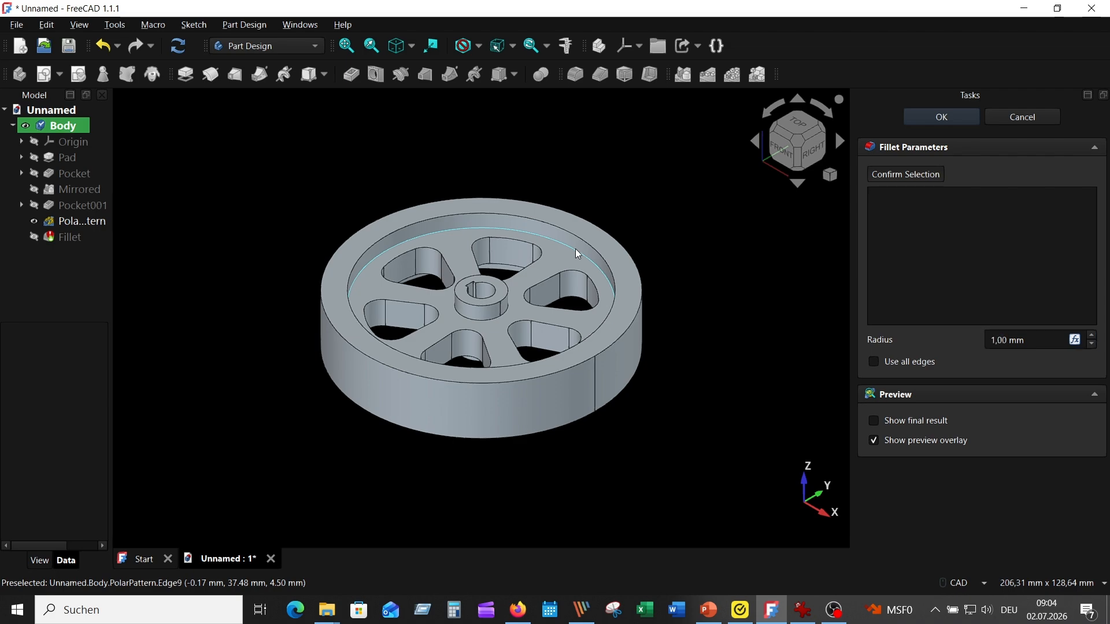
middle_click_drag(671, 407, 649, 362)
scroll(650, 366, "up", 3)
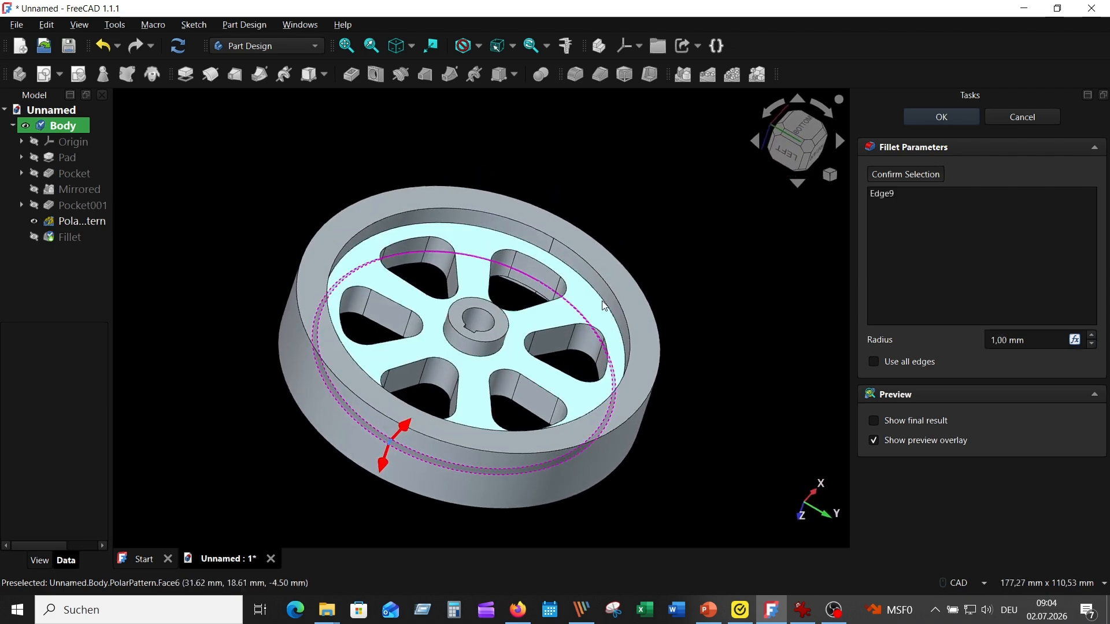
left_click(618, 307)
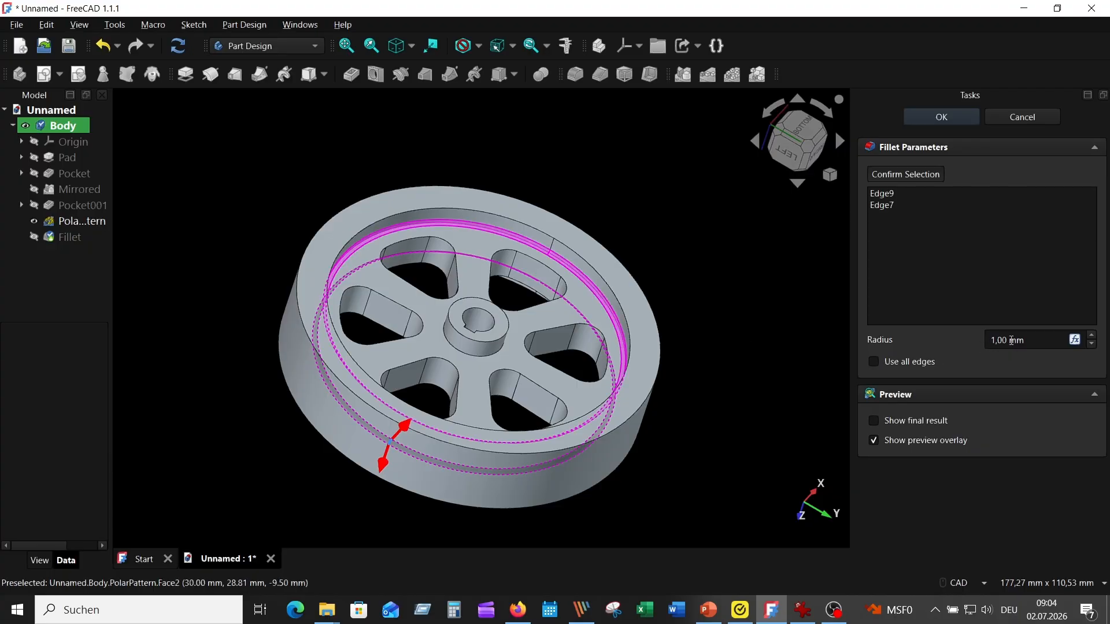
double_click(1011, 341)
type("2,5")
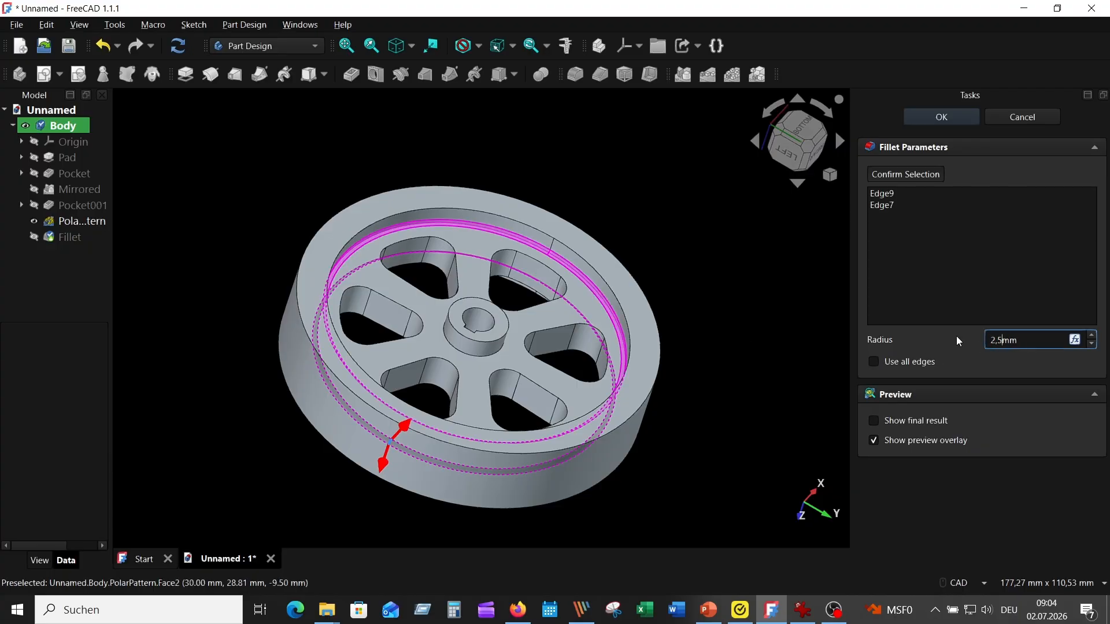
key("Return")
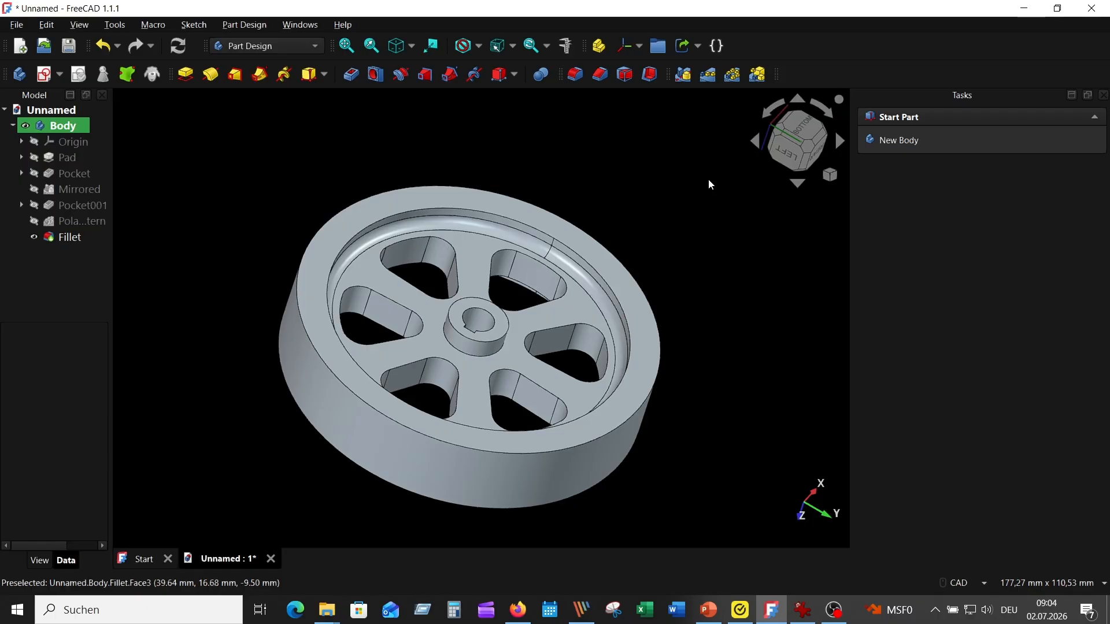
- Show the whole filleted wheel in the isometric view, fitted to the window
key("2")
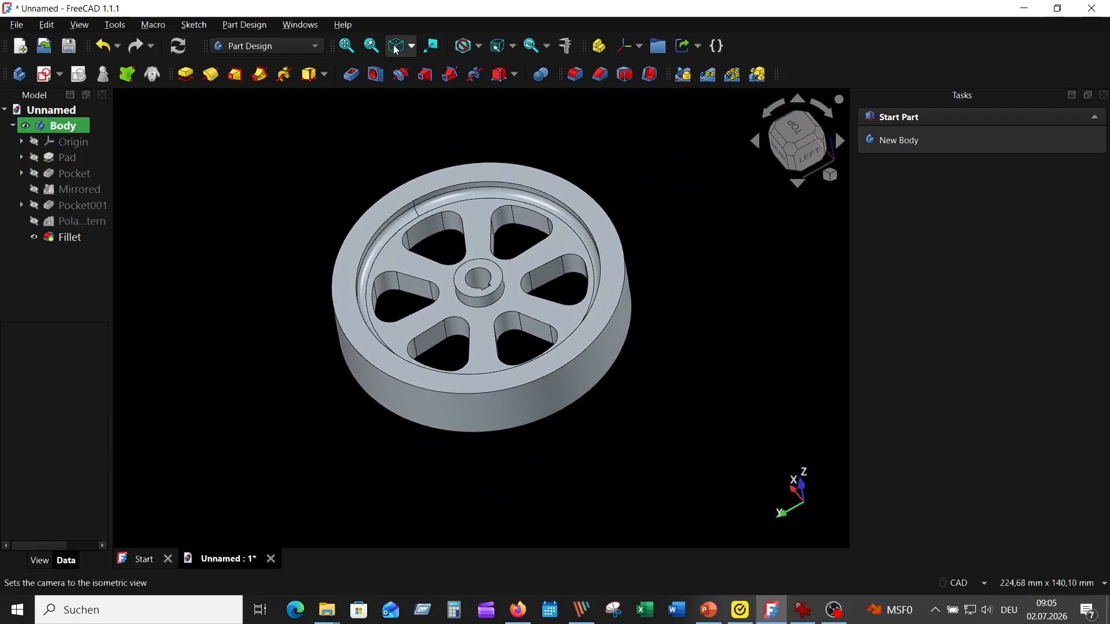
left_click(394, 48)
left_click(347, 47)
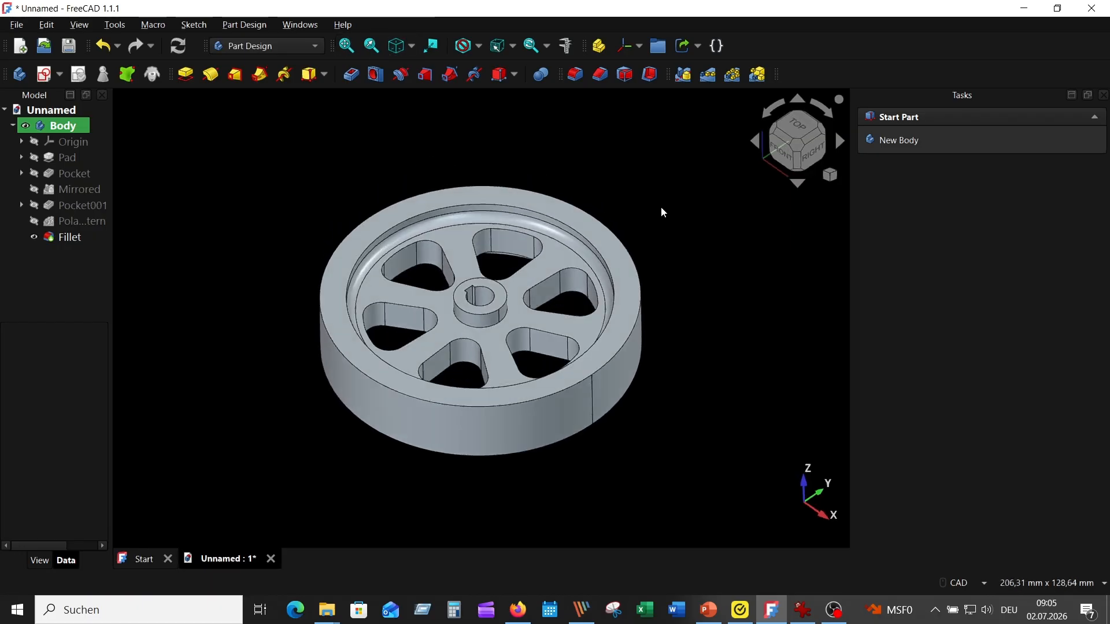